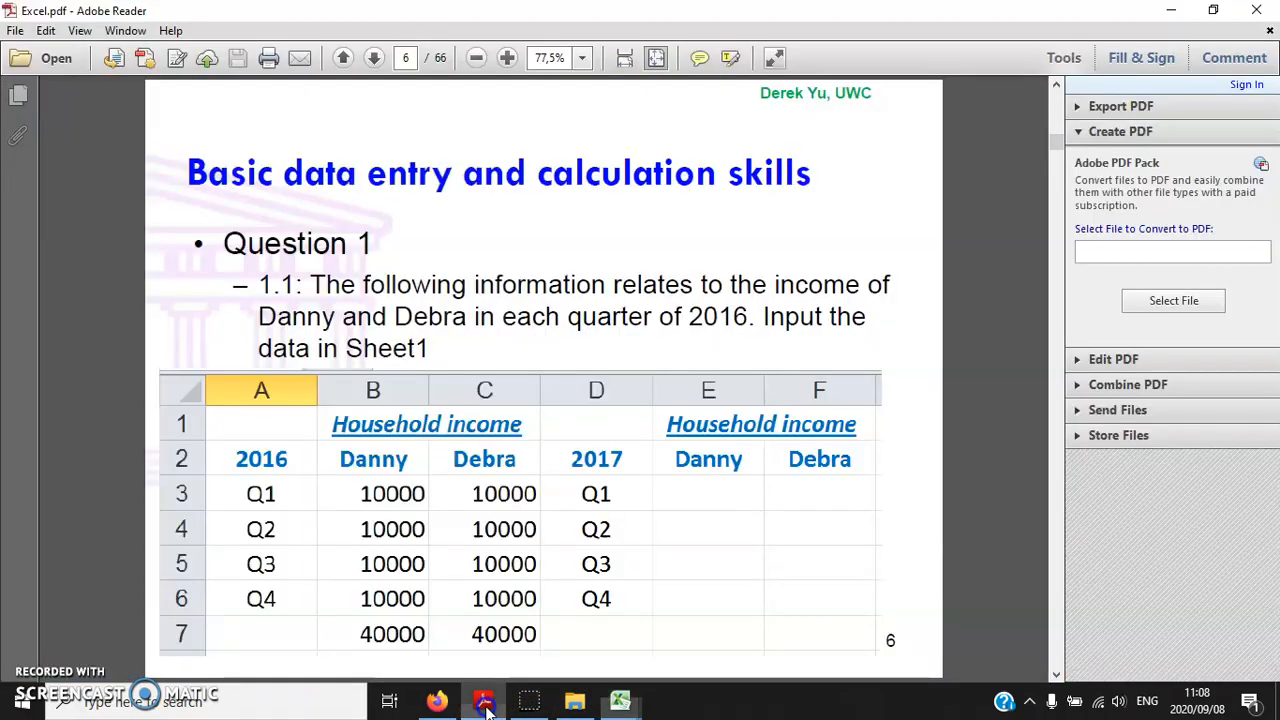
Switch to the Excel workbook and enter 2016 in cell A2 with Q1 to Q4 beneath it in A3:A6
key(alt+Tab)
text(2016)
key(Return)
text(Q1)
key(Return)
text(Q2)
key(Return)
text(Q3)
key(Return)
text(Q4)
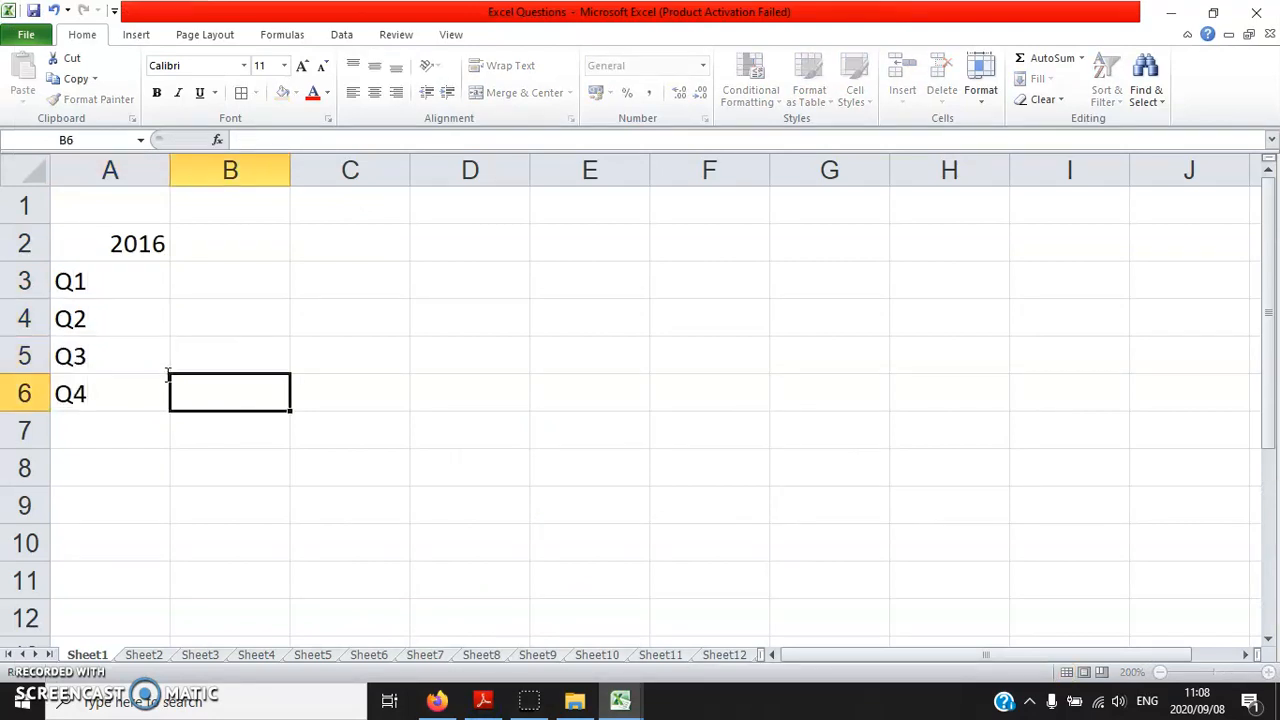
key(Tab)
Enter the two household members' first names as column headings in cells B2 and C2
key(Down)
key(Down)
key(Up)
key(Up)
key(Up)
key(Up)
key(Up)
key(Up)
text(Danny)
key(Tab)
text(Debr)
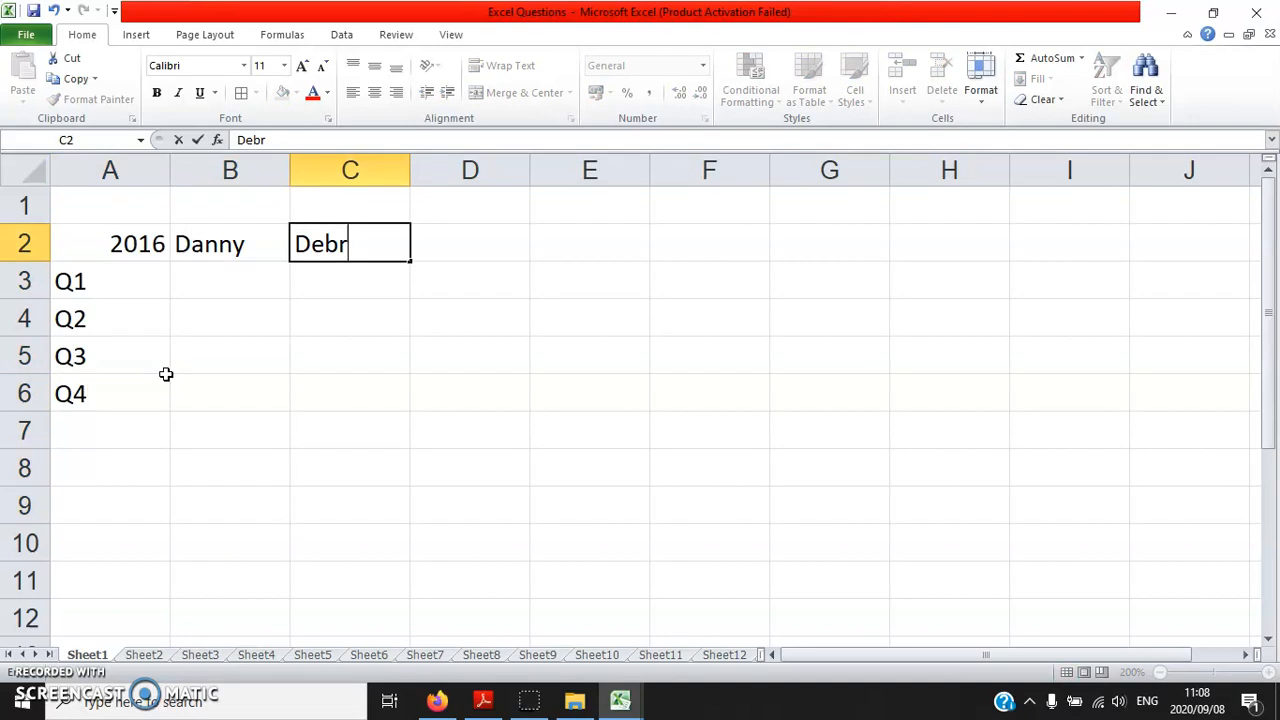
text(a)
Enter the title "Household income" in cell B1 above the name headings
key(Up)
key(Left)
text(Hous)
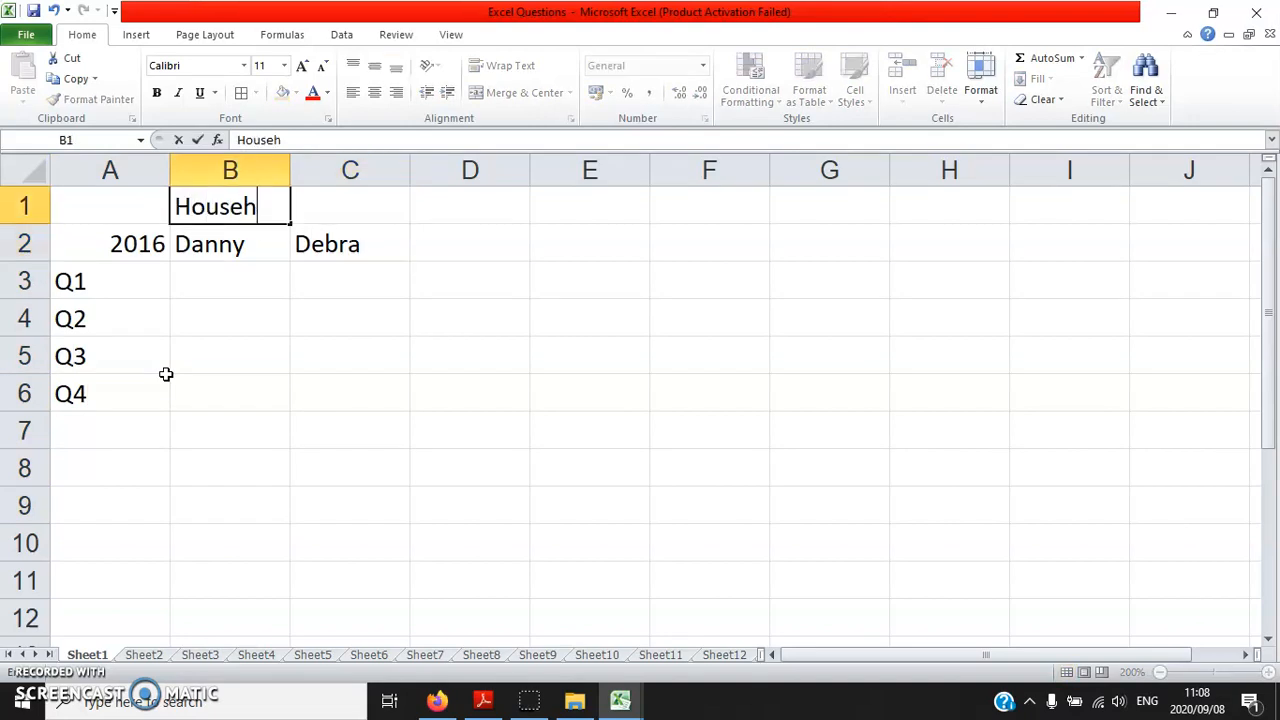
text(ehold income)
key(Return)
Enter 10000 for each quarter in cells B3:B6 under the first household member
key(Down)
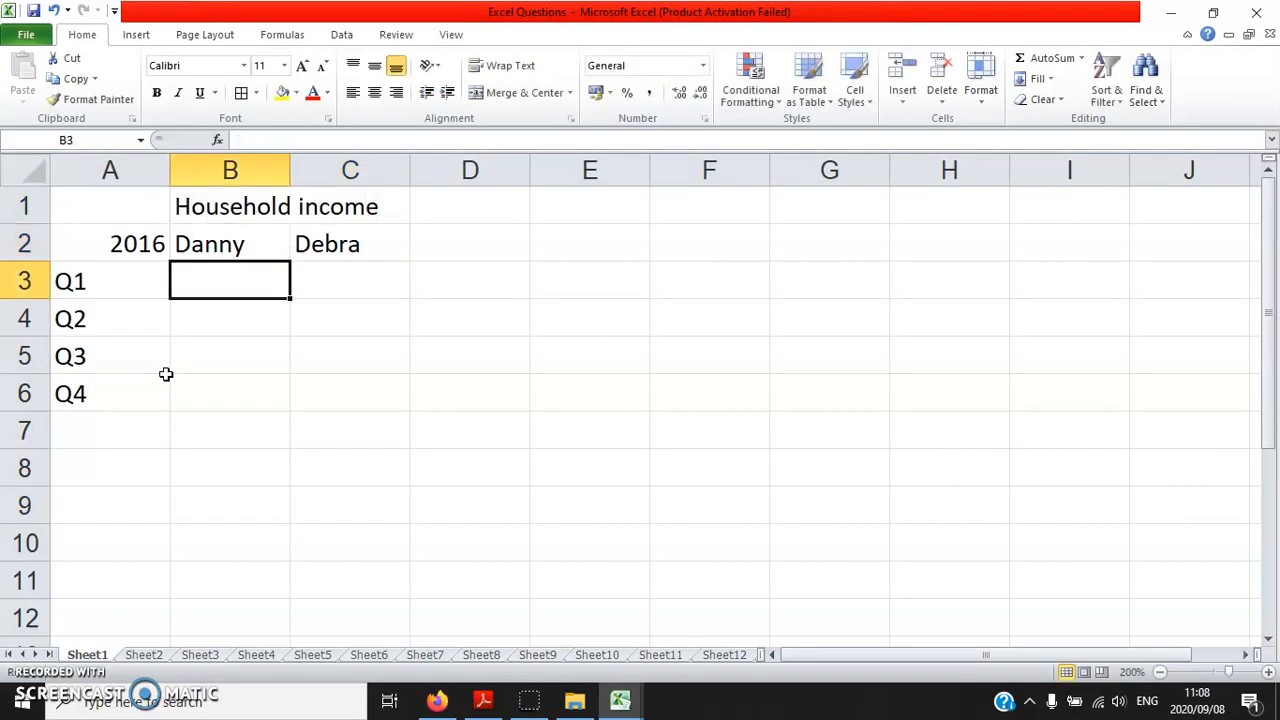
text(1000)
key(Return)
key(Up)
key(F2)
text(0)
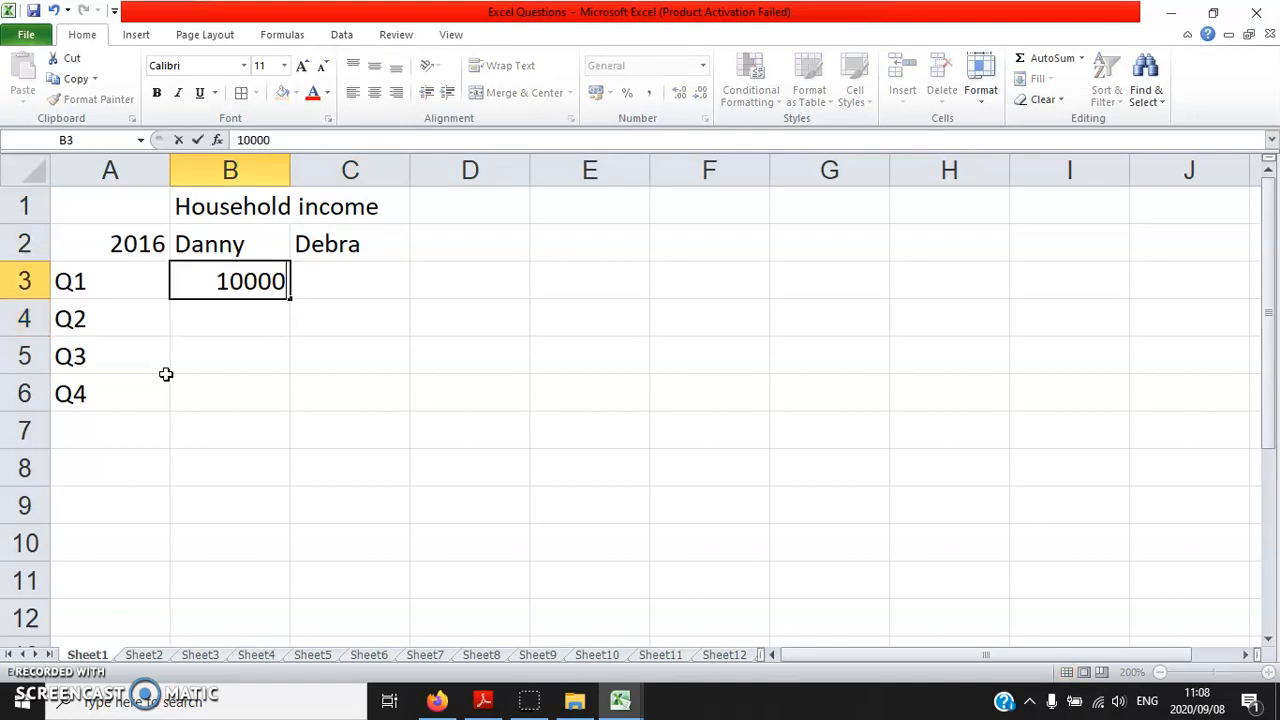
key(Return)
text(10000)
key(Return)
text(10)
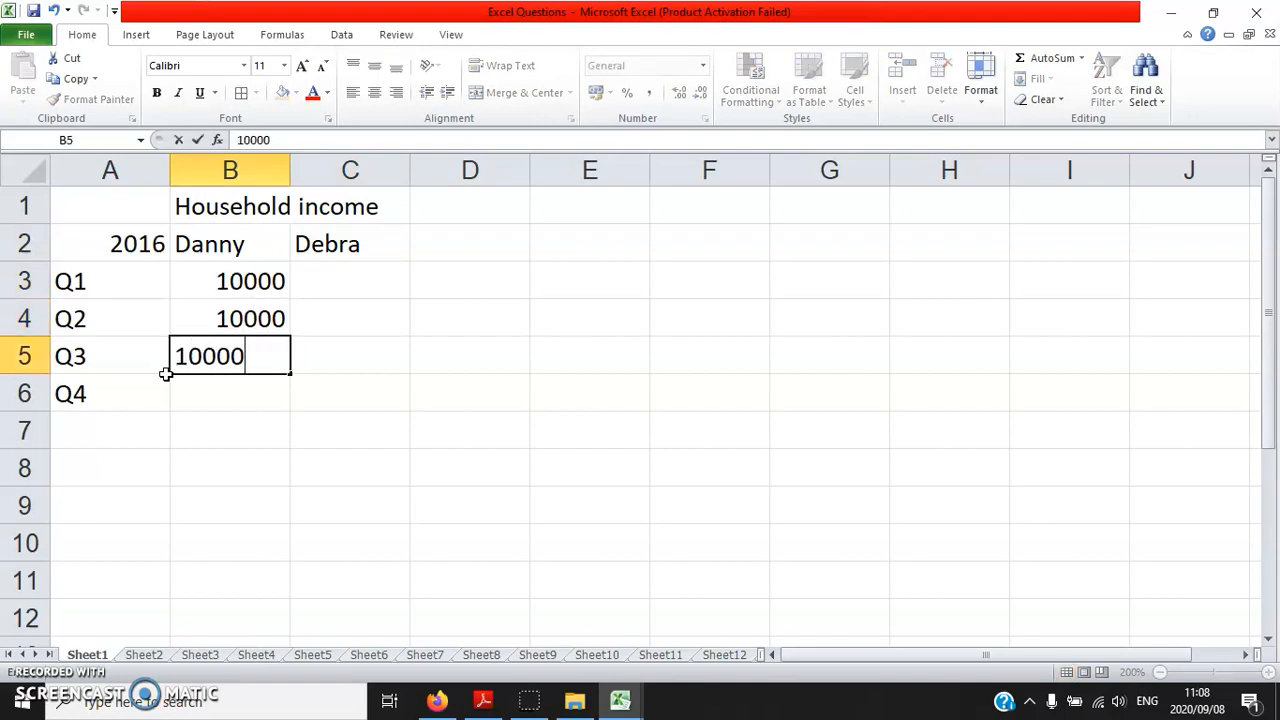
key(Return)
text(10000)
key(Tab)
Enter 10000 for each quarter in cells C3:C6 under the second household member
key(Up)
key(Up)
key(Up)
key(F2)
text(10000)
key(Return)
text(10000)
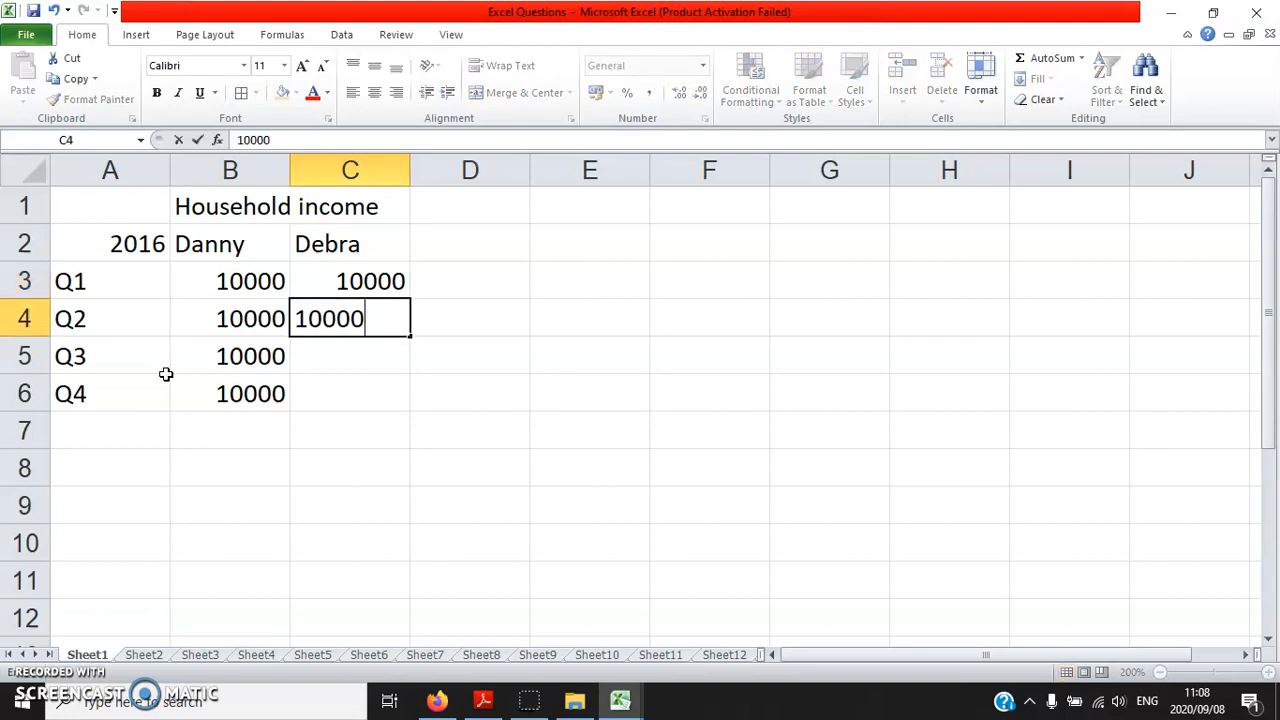
key(Return)
text(10000)
key(Return)
text(100)
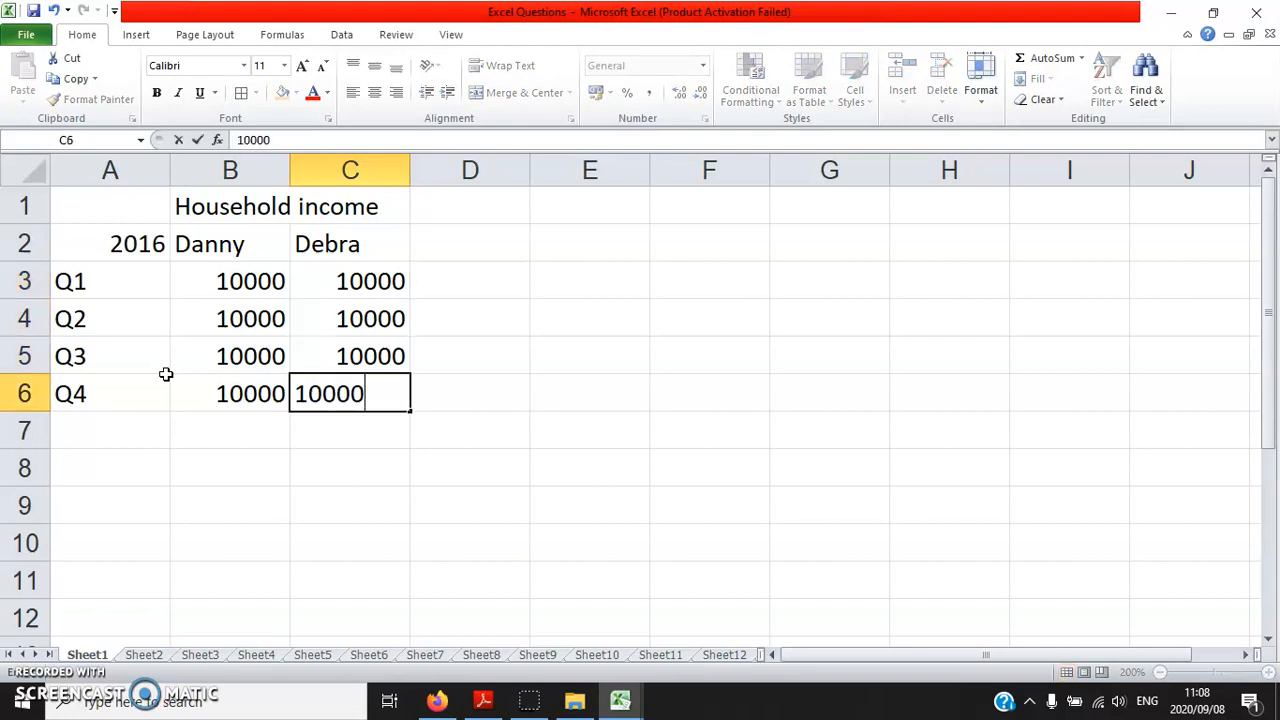
key(Return)
text(1)
key(Return)
key(Left)
key(Up)
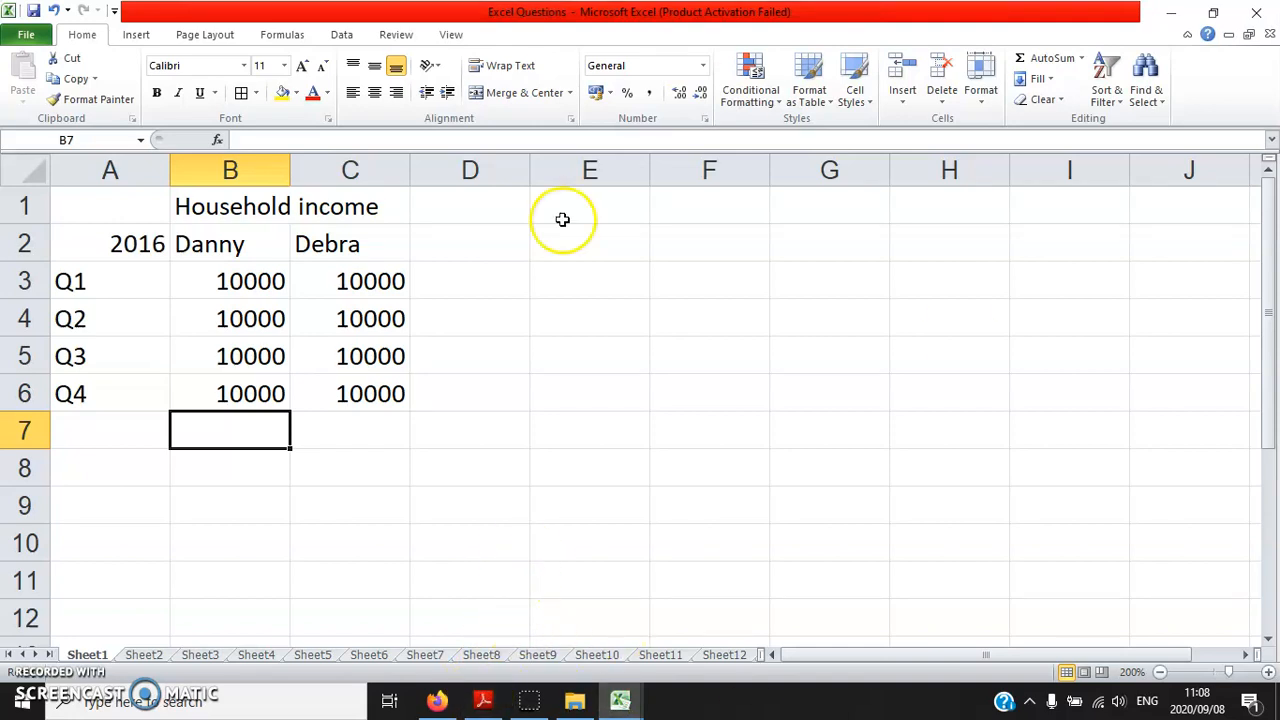
Check the table layout in Excel.pdf and format row 2 of the worksheet as centred, bold, blue text
click(485, 705)
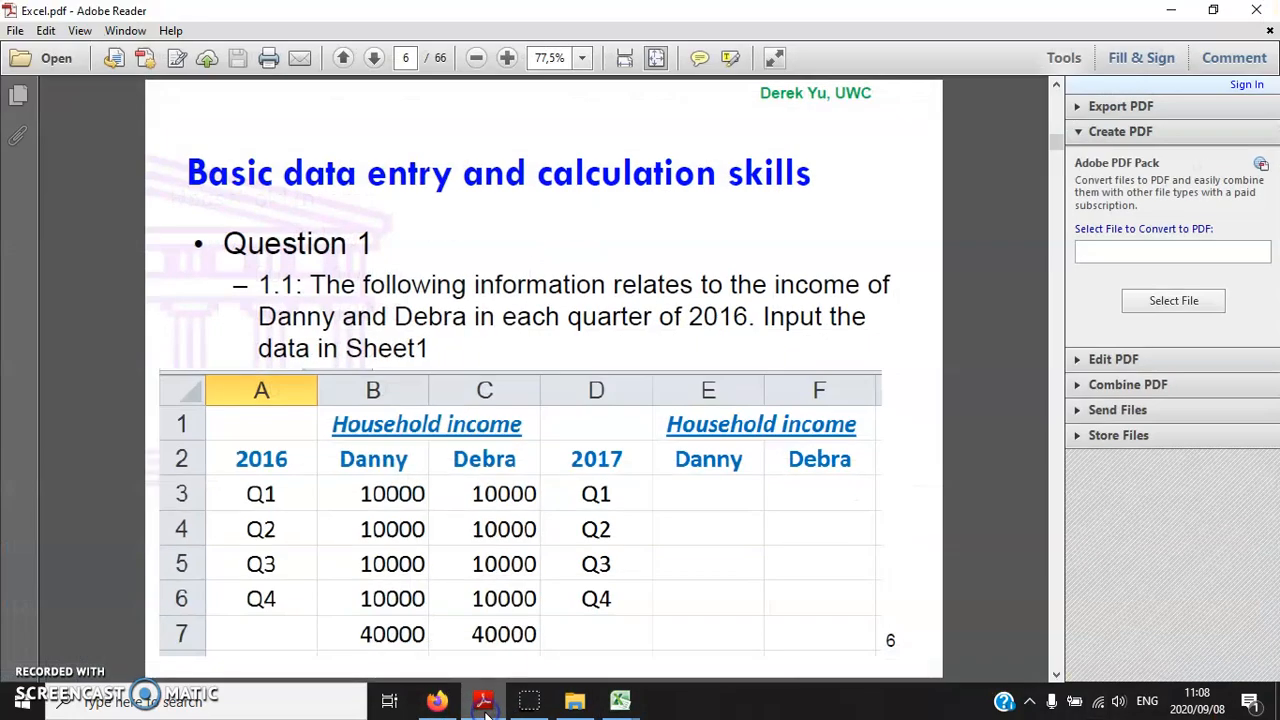
click(485, 705)
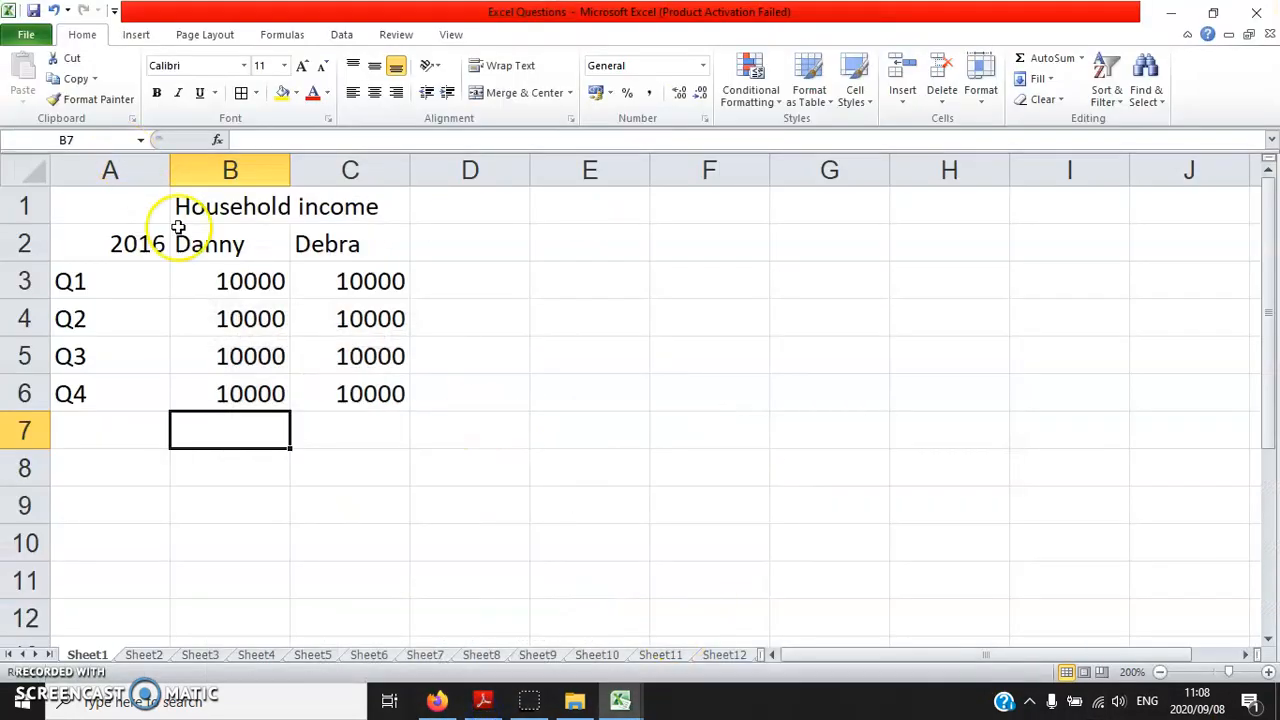
click(24, 243)
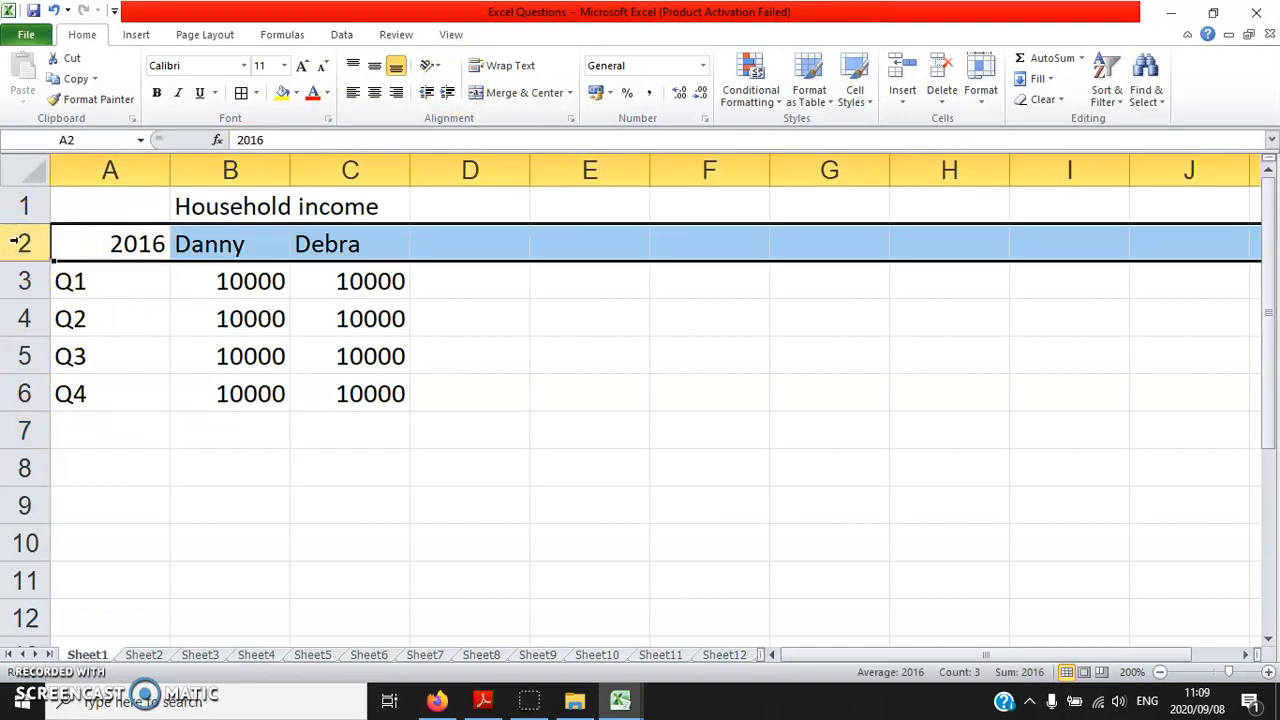
click(379, 97)
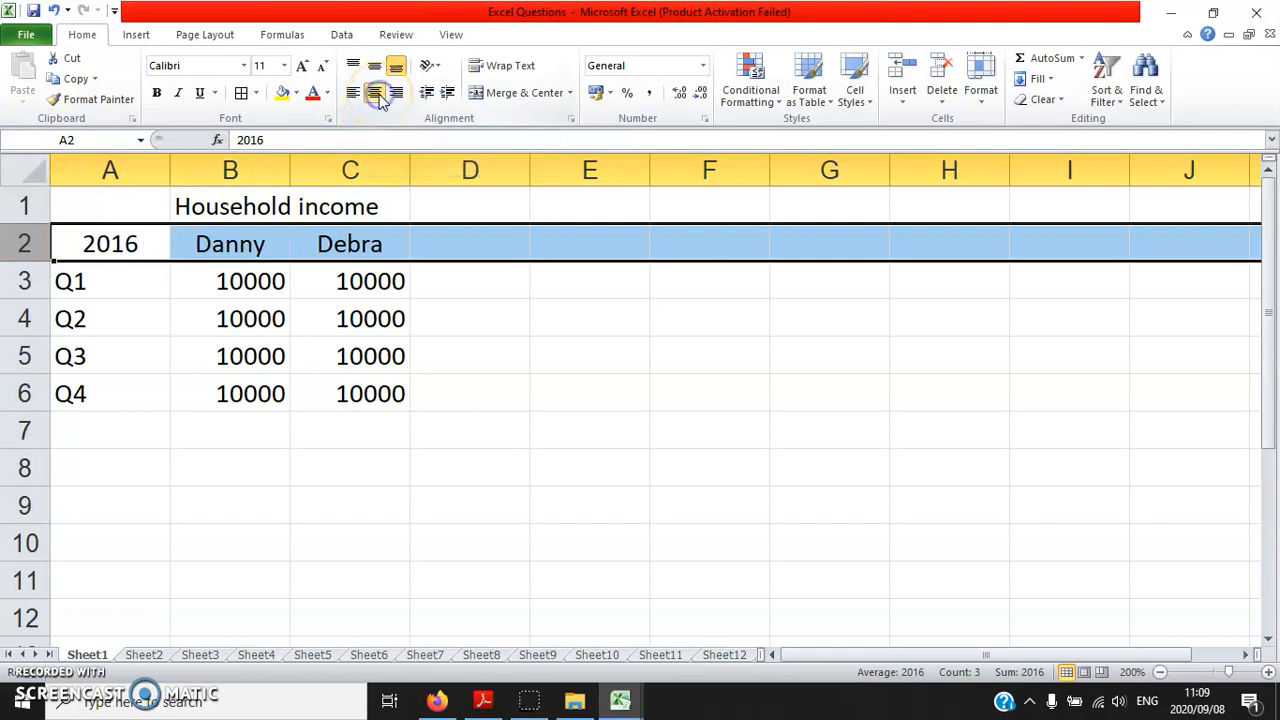
click(158, 95)
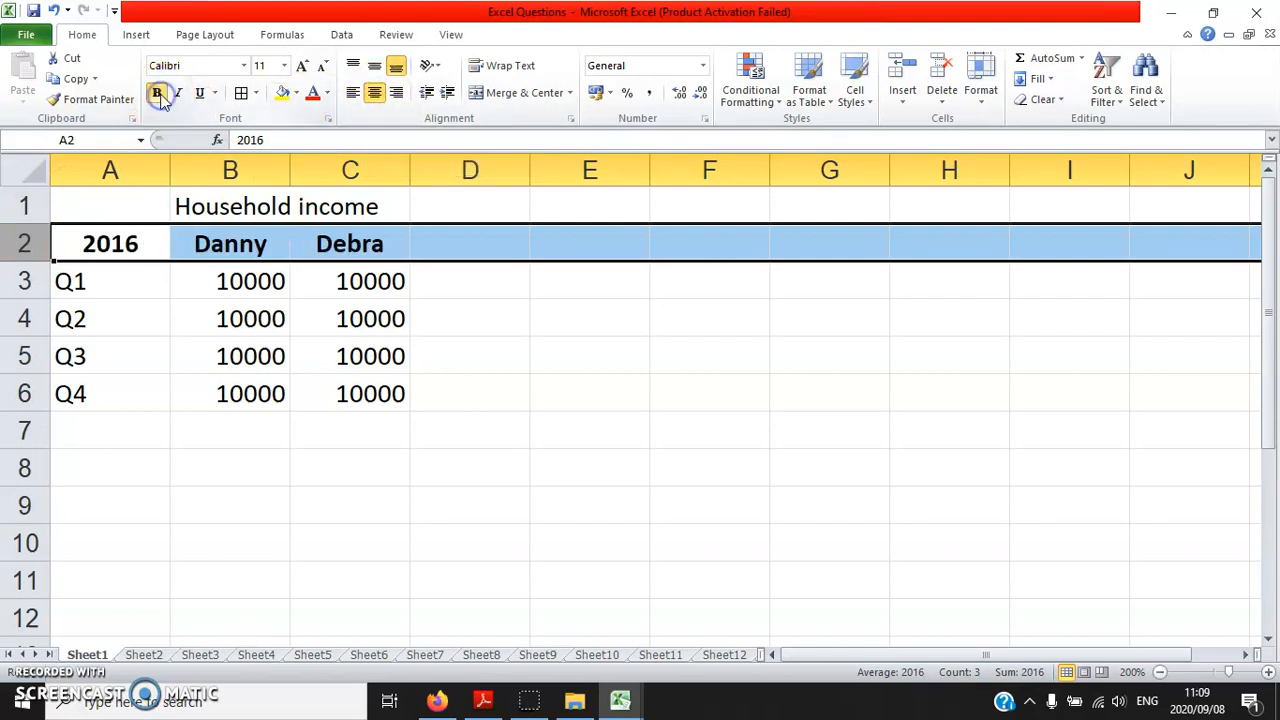
click(329, 94)
click(424, 251)
Format column A as centred, bold, blue text and autofit its width to the contents
click(118, 171)
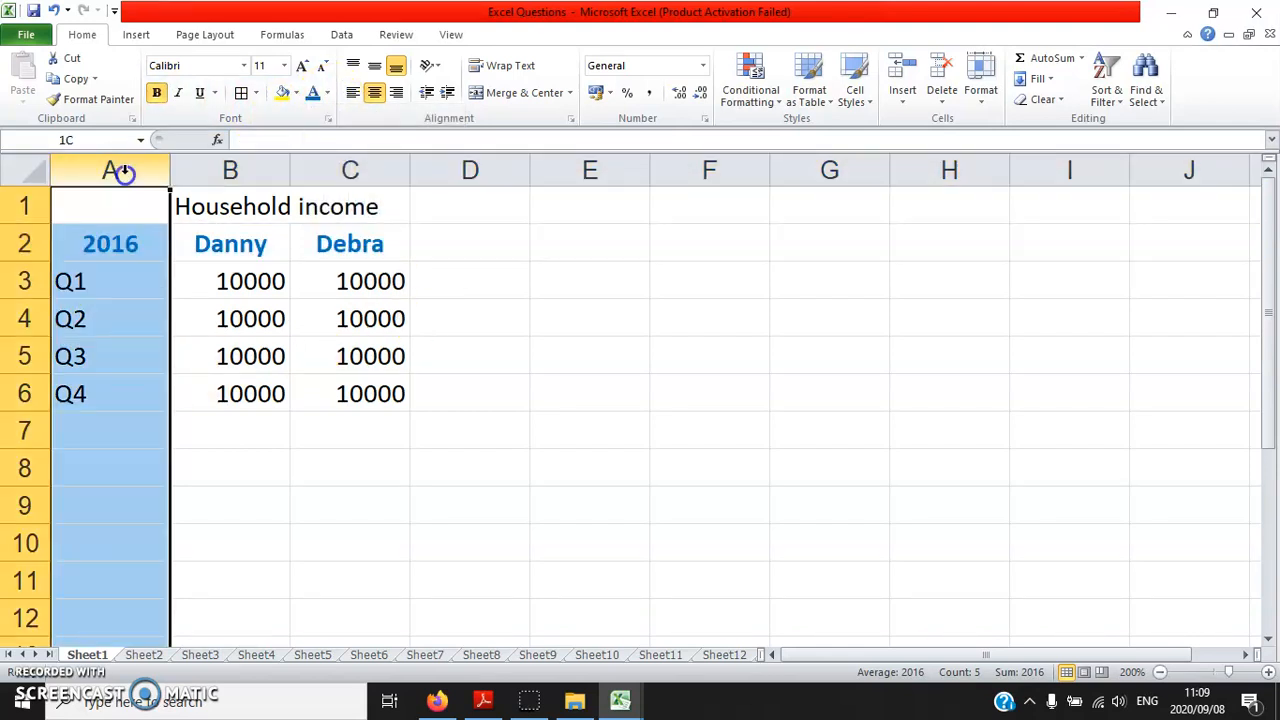
click(374, 93)
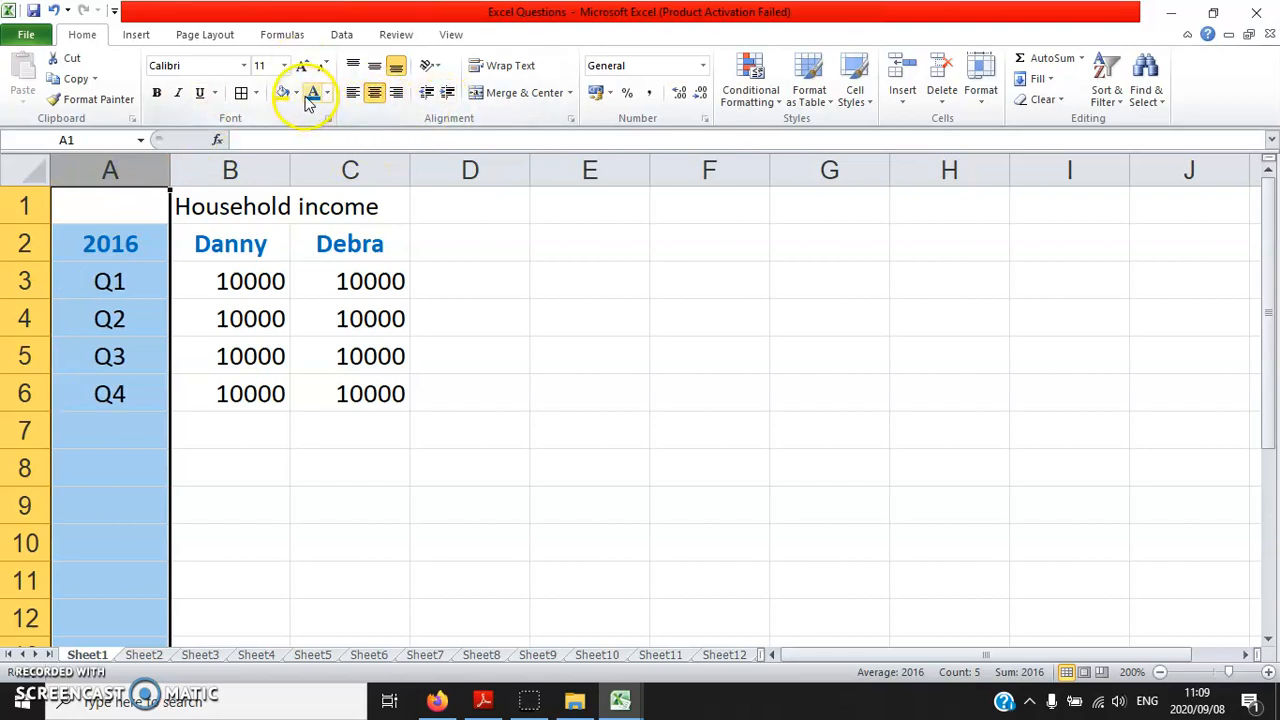
click(157, 93)
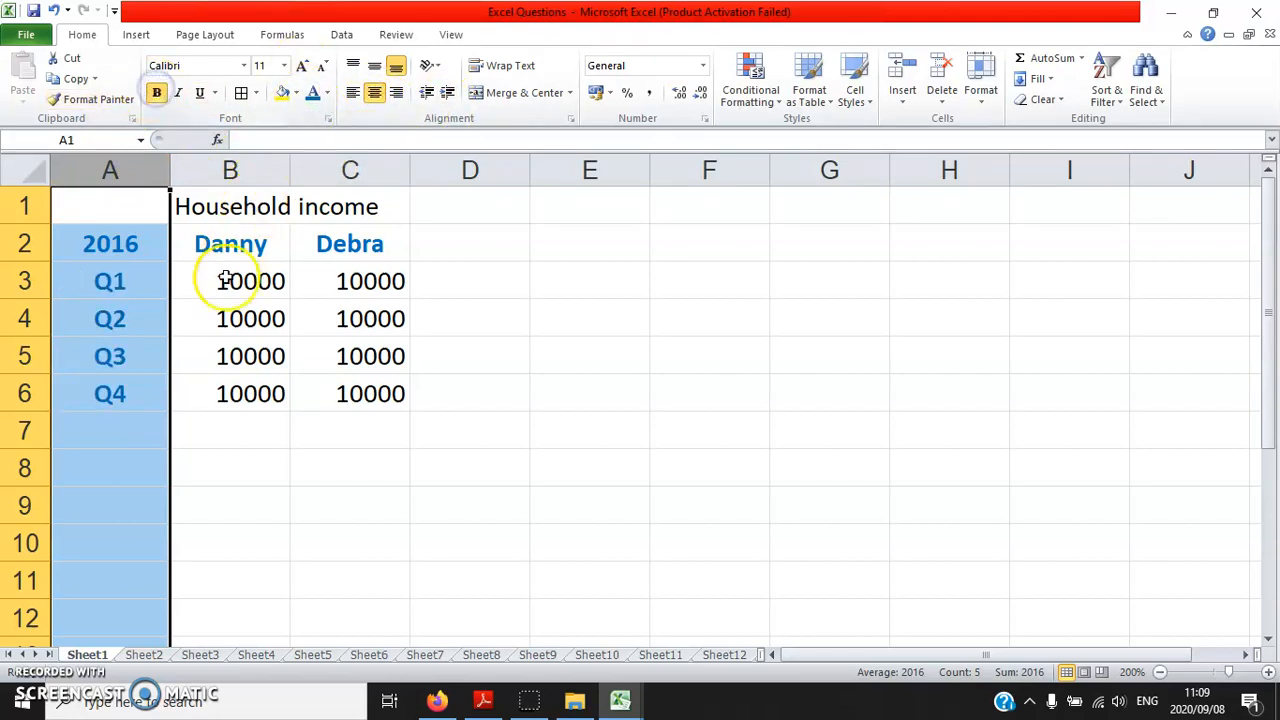
double_click(171, 170)
click(174, 356)
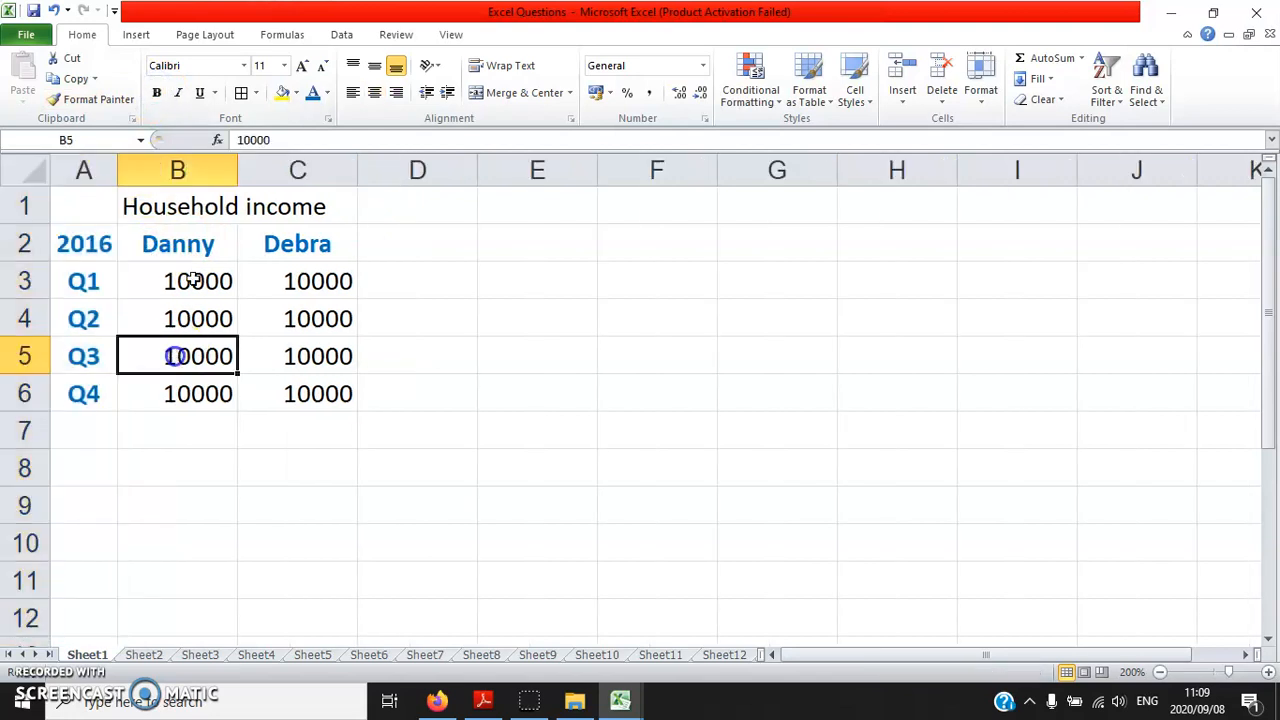
Merge and centre the title across B1:C1 and make it bold, underlined and blue
drag(189, 206, 298, 197)
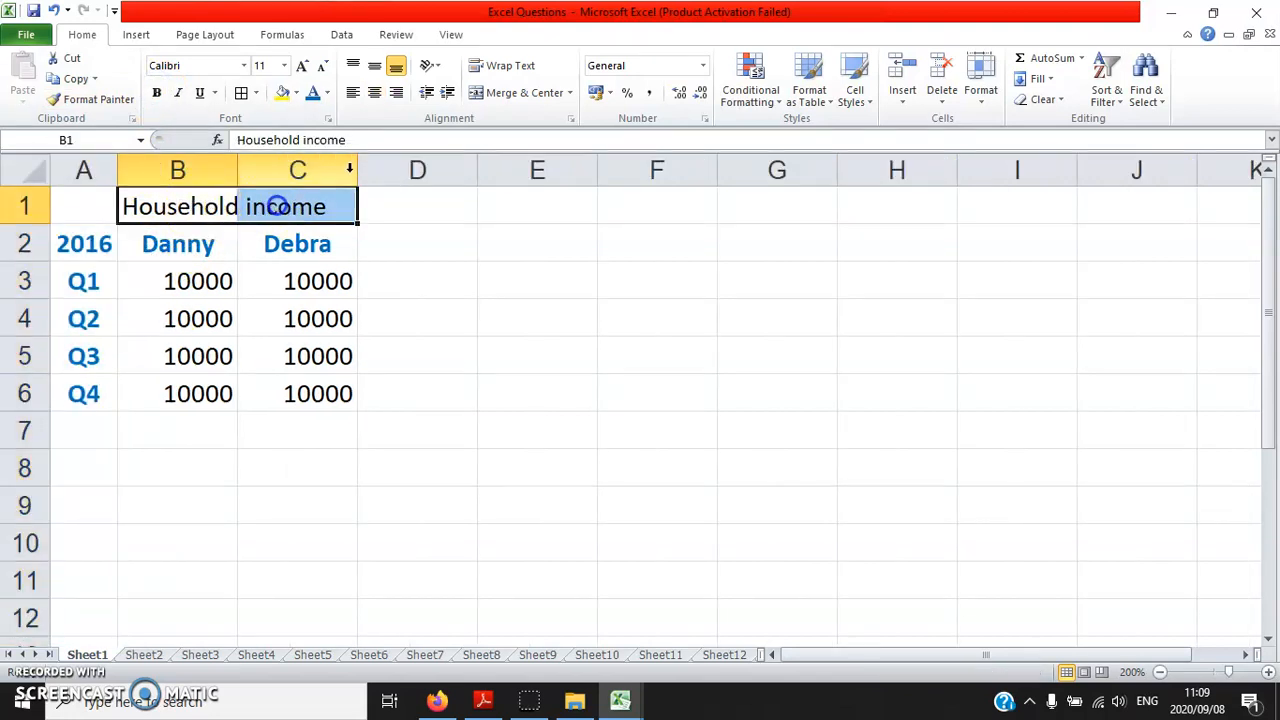
mouse_move(203, 206)
mouse_down()
mouse_move(283, 204)
mouse_move(270, 204)
mouse_up()
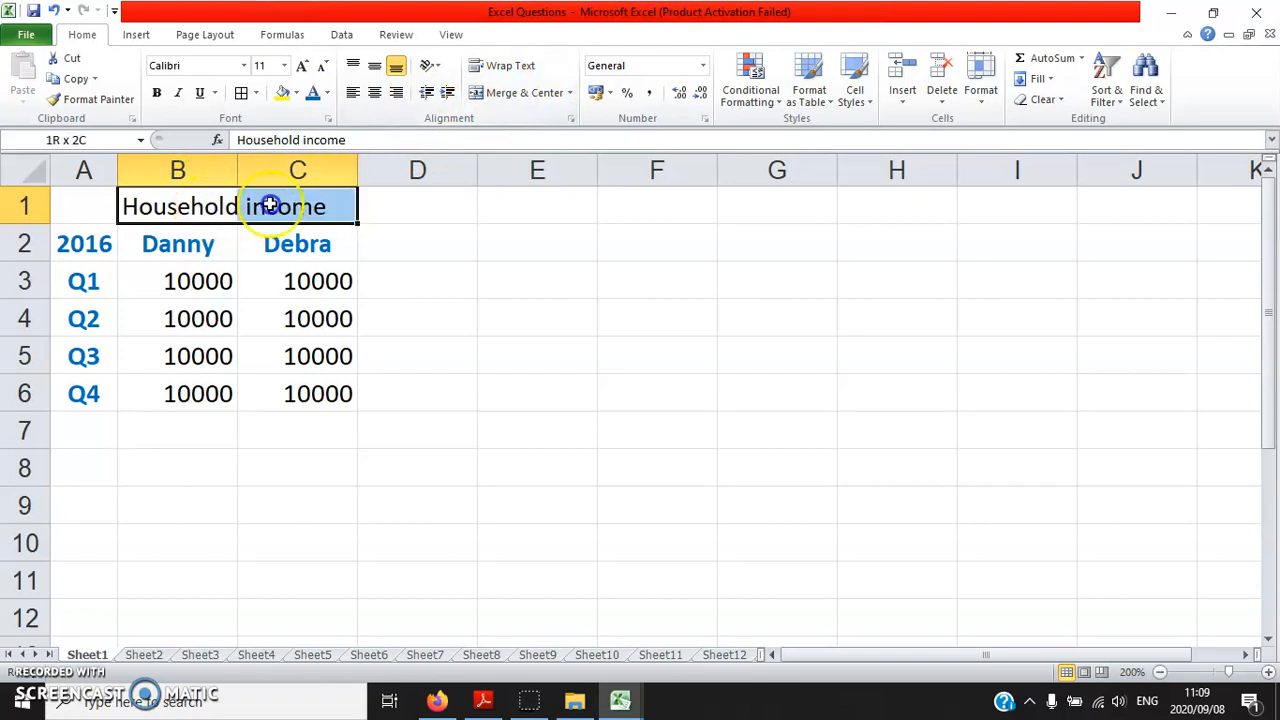
click(512, 94)
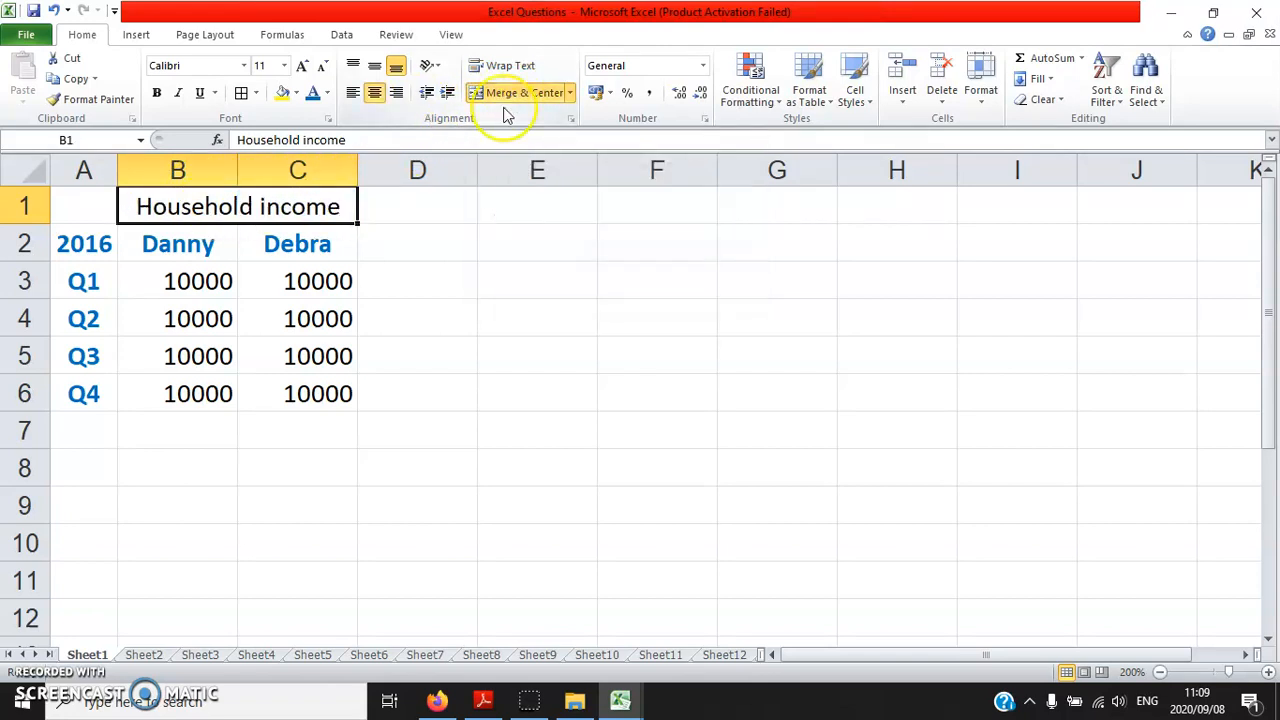
click(157, 92)
click(200, 94)
click(313, 92)
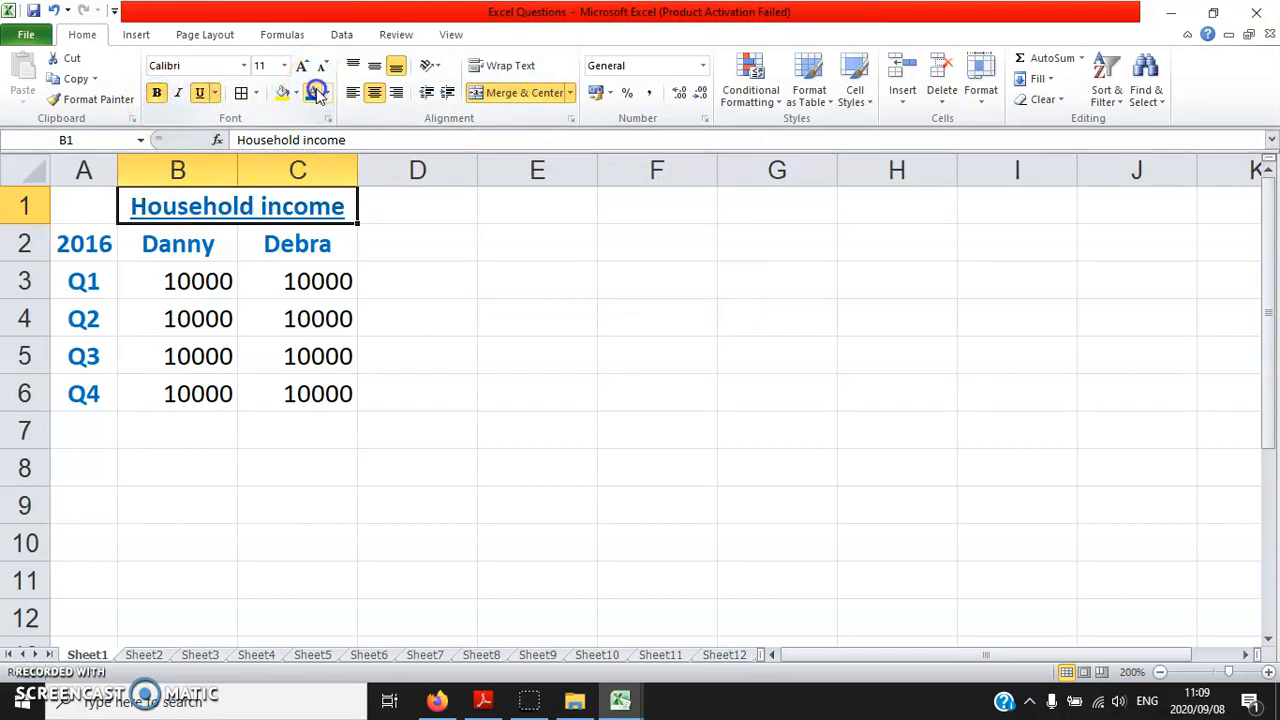
Total each household member's quarters with AutoSum, using B3:B6 in cell B7 and C3:C6 in C7
click(200, 431)
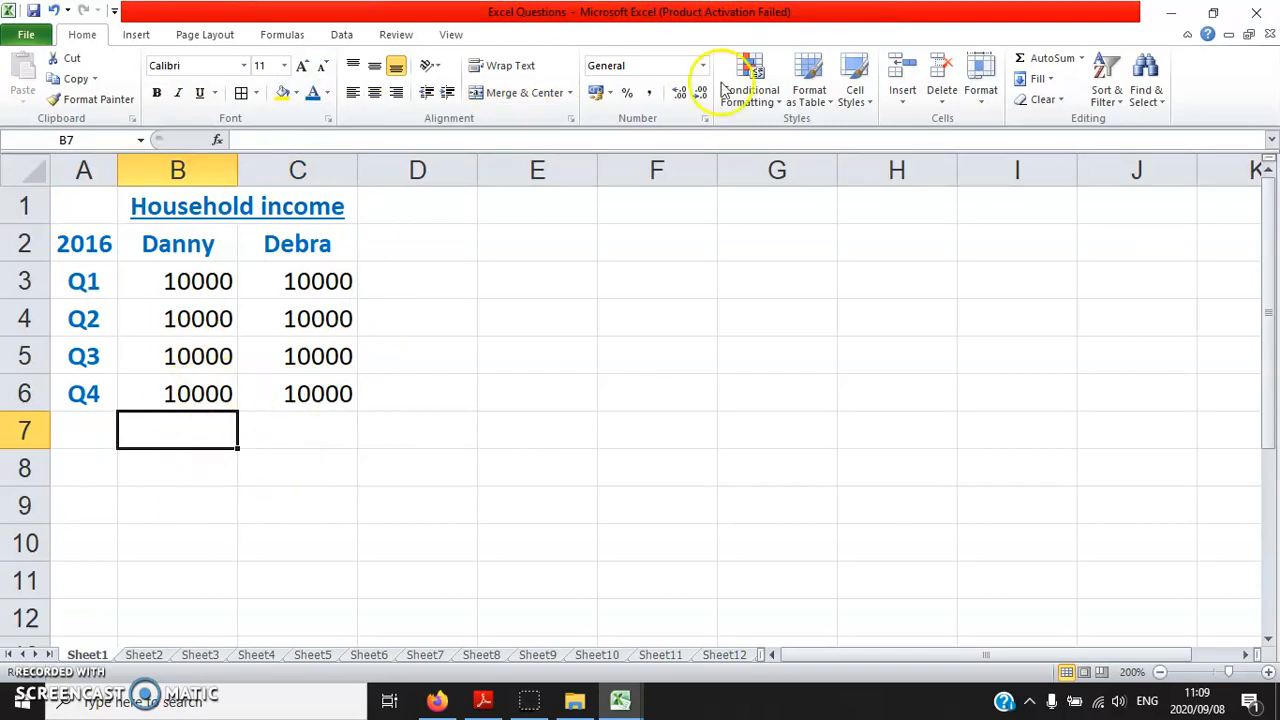
click(1052, 62)
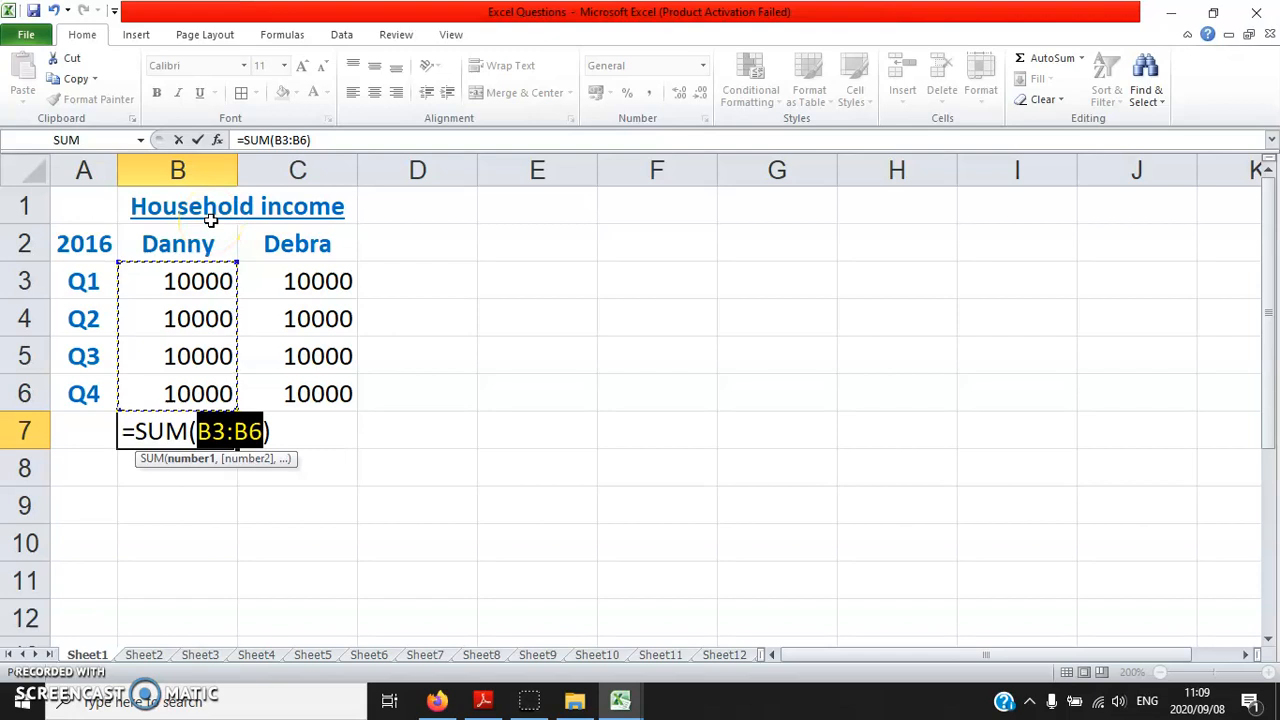
key(Return)
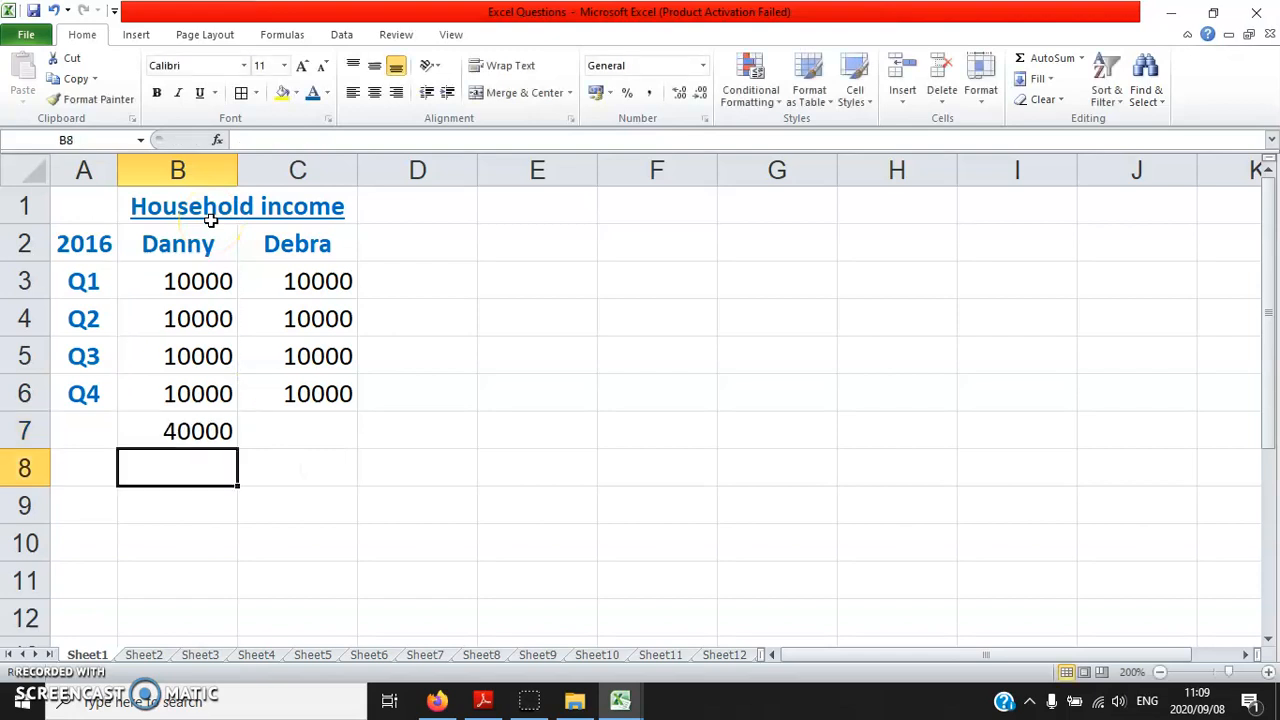
click(297, 428)
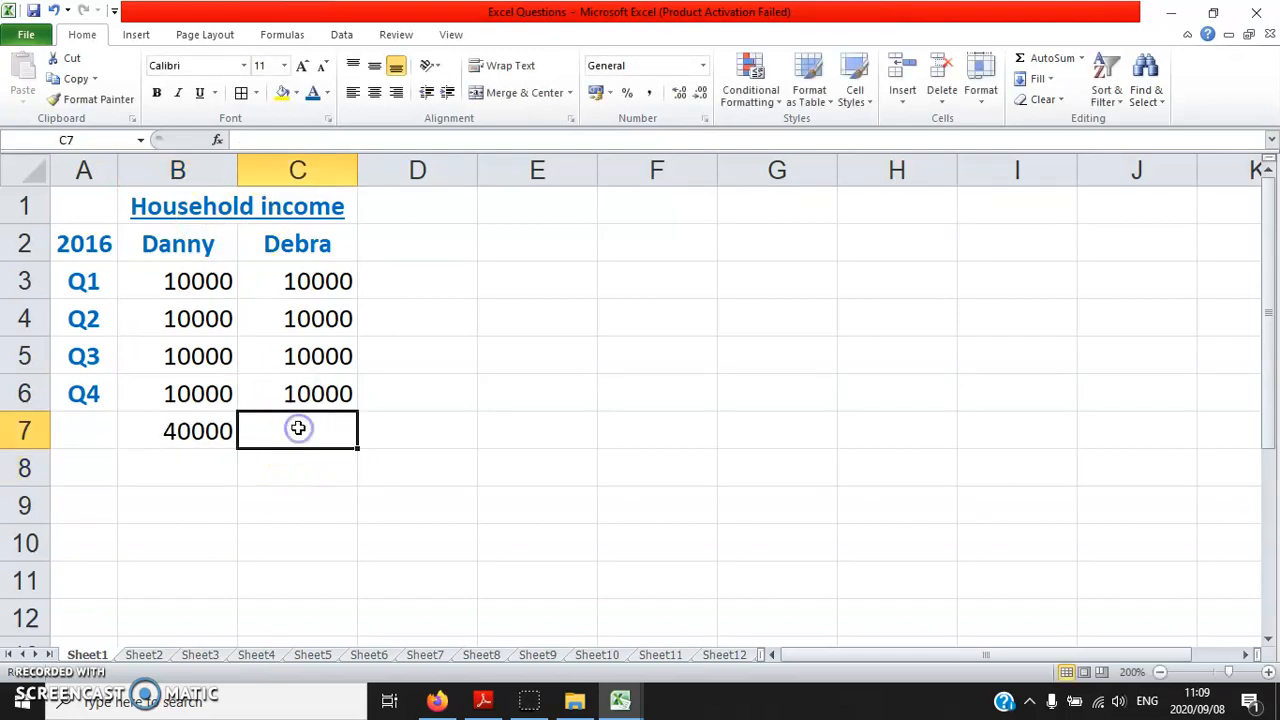
click(1052, 60)
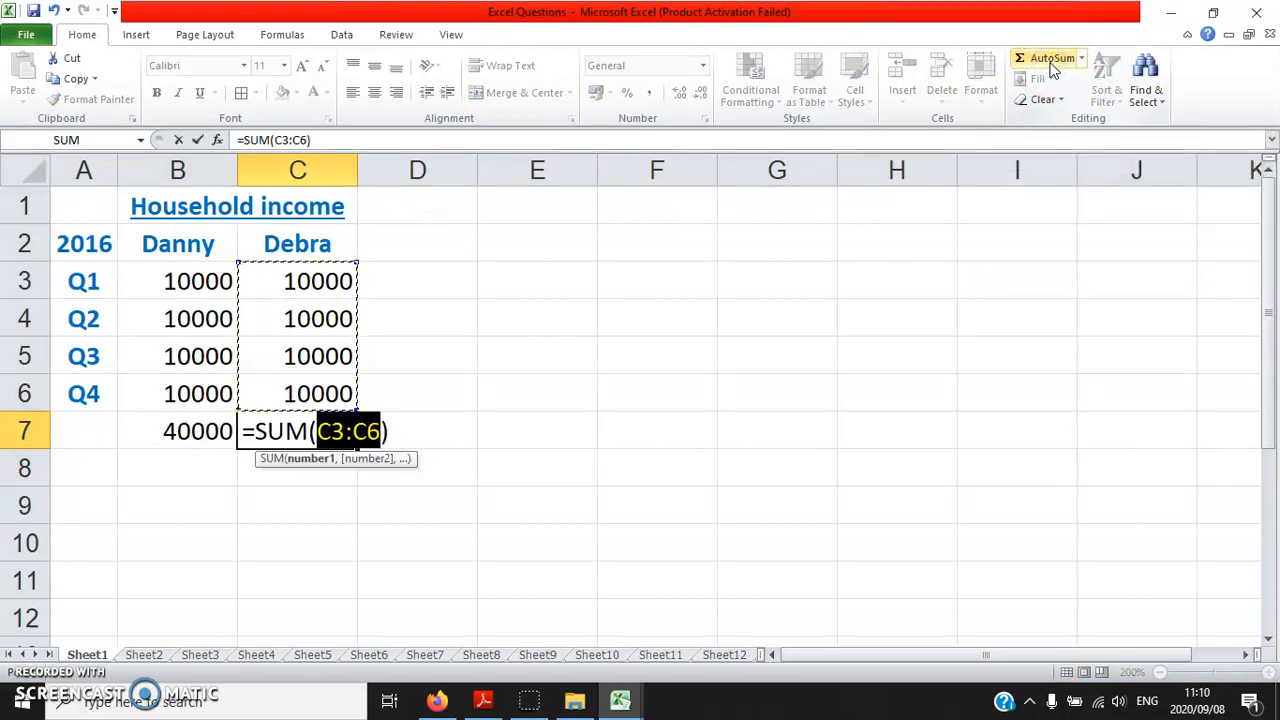
key(Return)
click(108, 472)
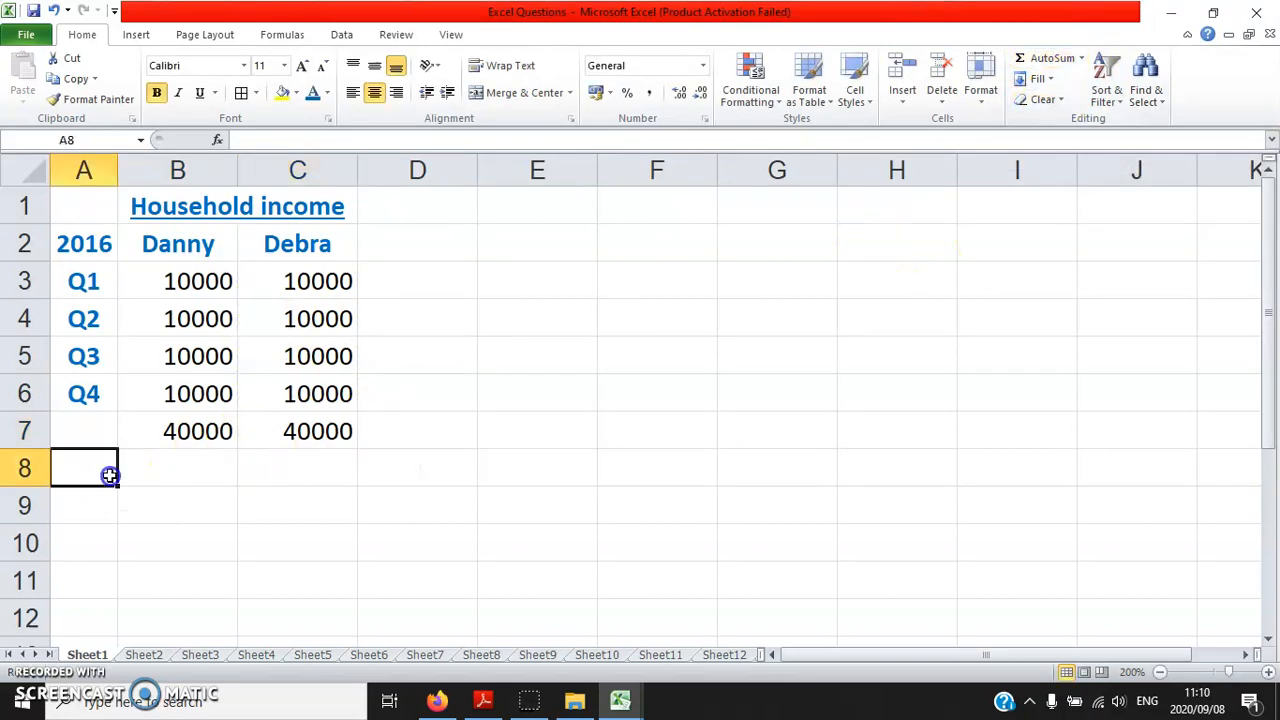
Review the Question 1 data table on page 6 and the final results table on page 10 of Excel.pdf
click(480, 702)
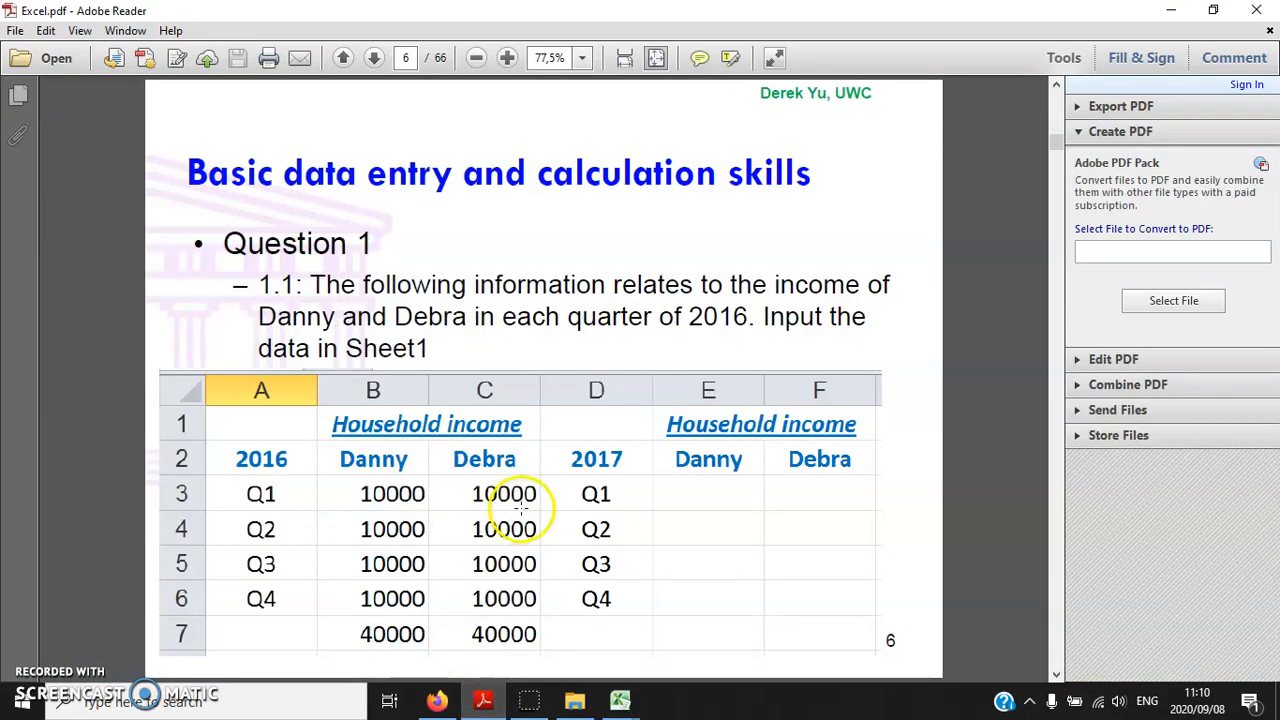
scroll(510, 515, down, 3)
scroll(520, 505, down, 1)
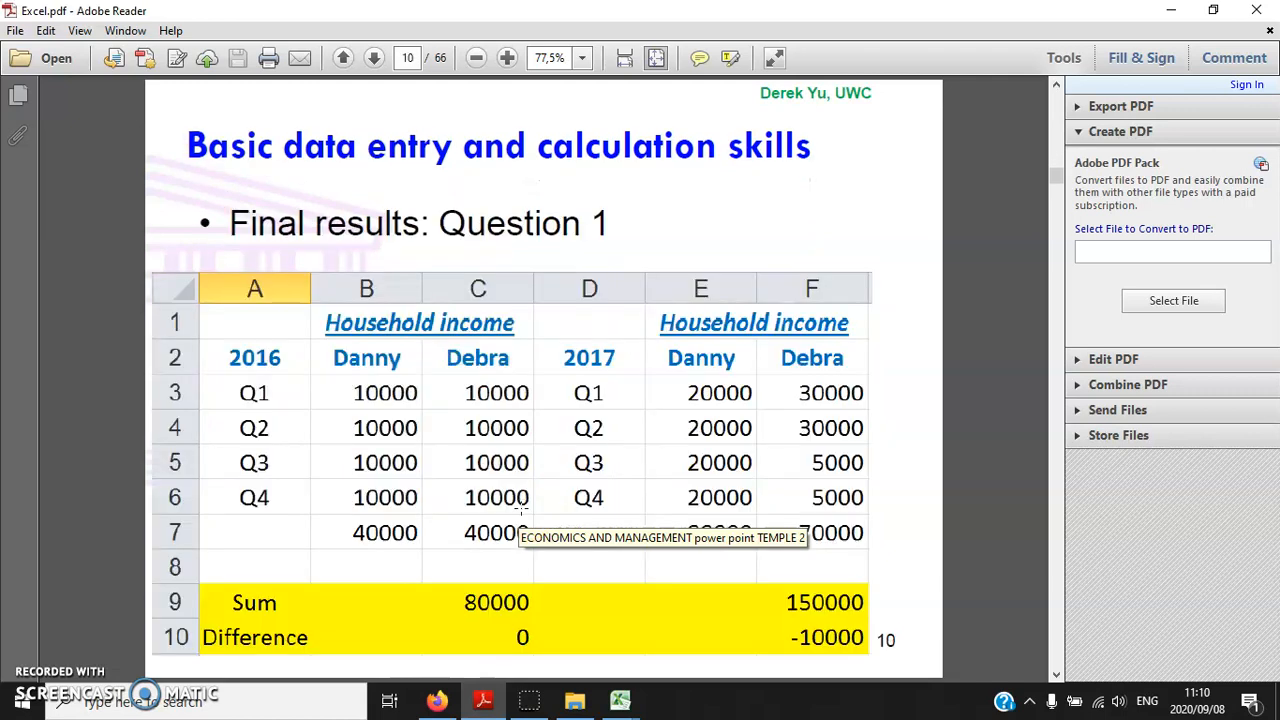
click(480, 627)
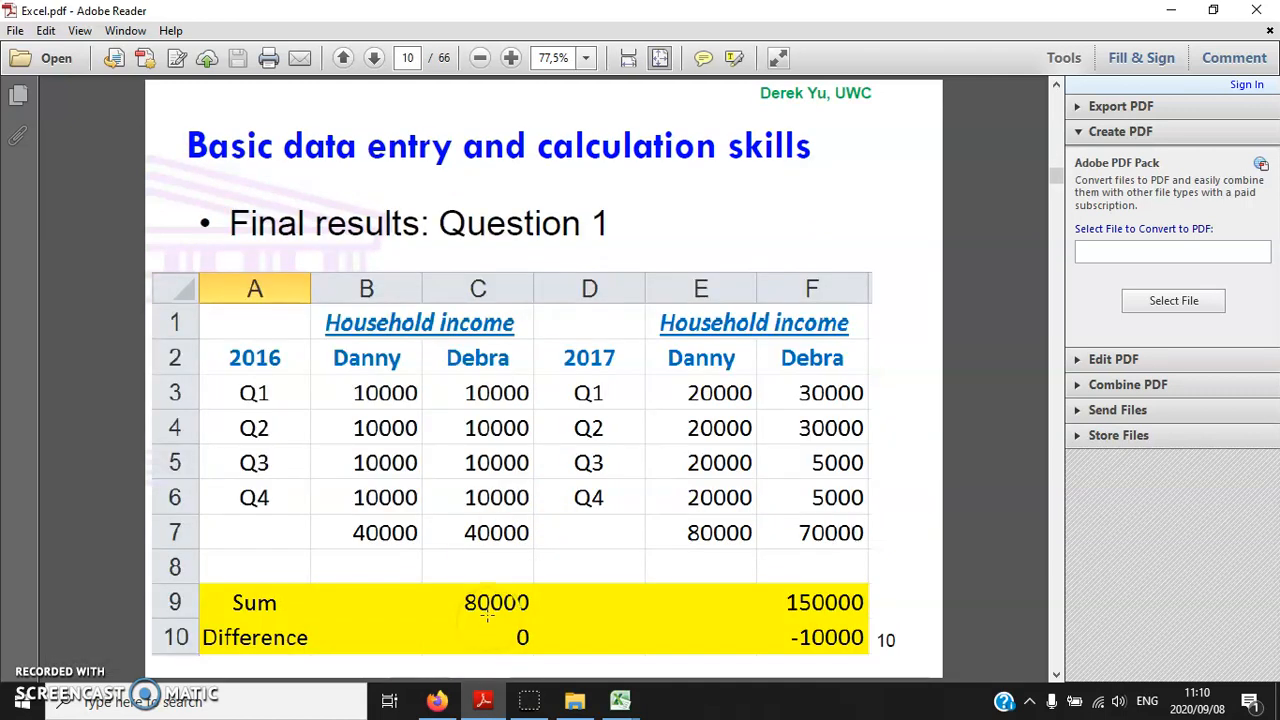
scroll(493, 614, up, 1)
scroll(494, 613, down, 1)
scroll(494, 613, up, 4)
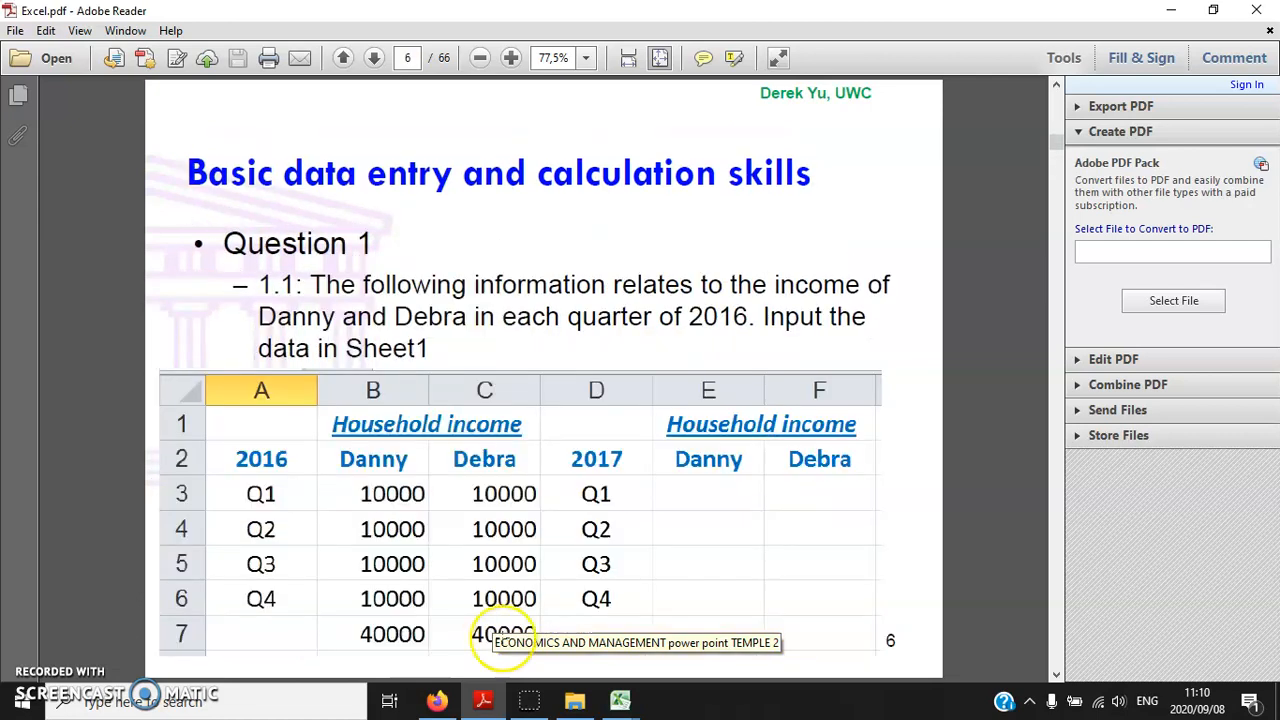
Return to the Excel workbook and enter the label "Sum" in cell A9
click(620, 700)
click(586, 627)
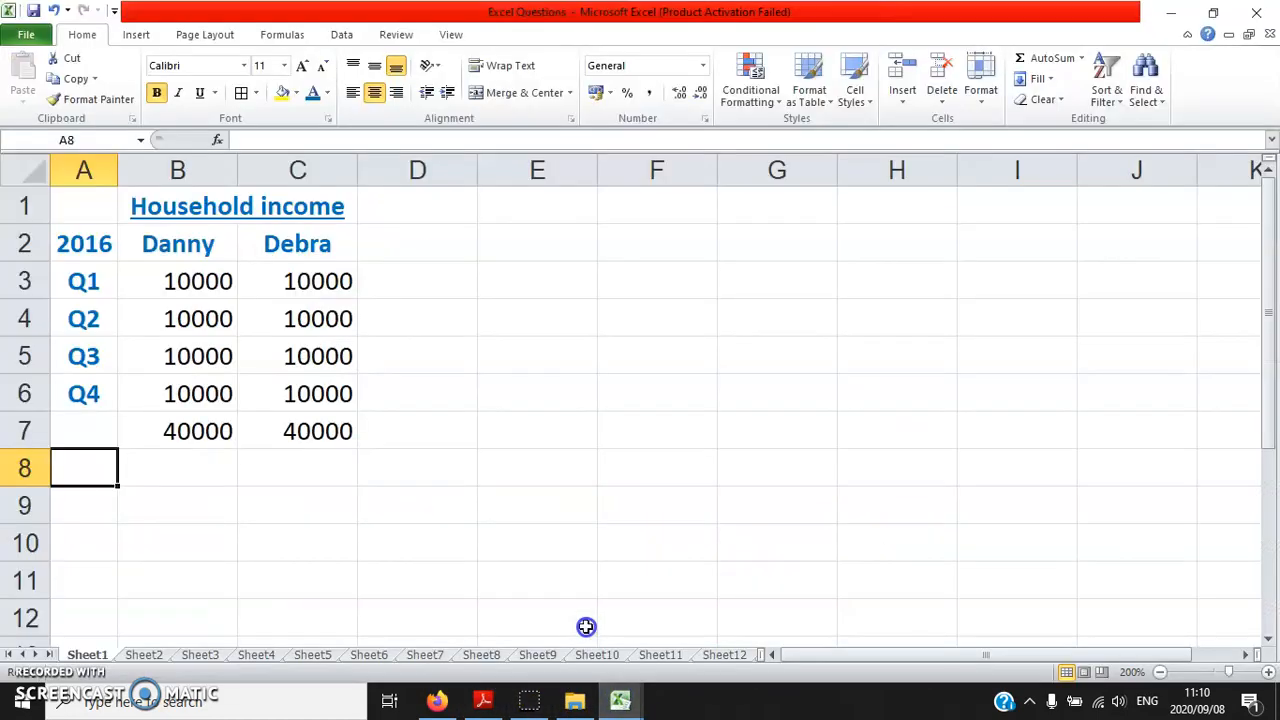
click(96, 507)
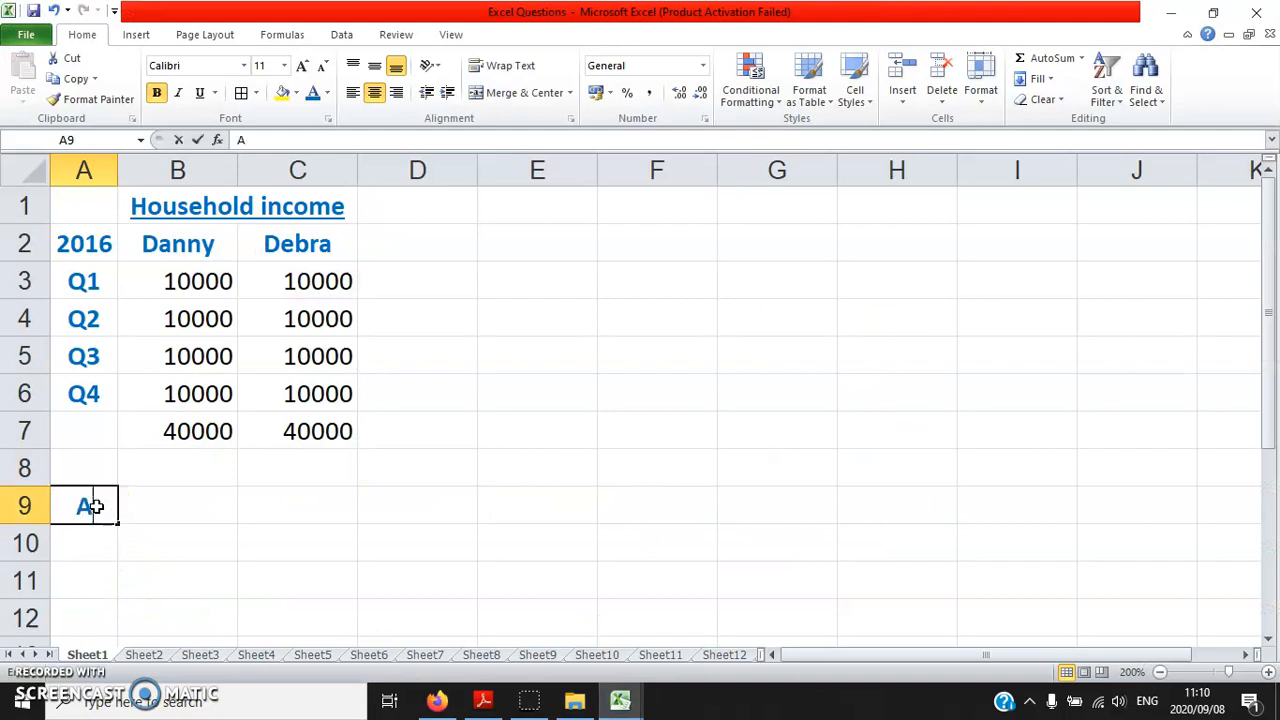
text(Aum)
key(Tab)
key(Tab)
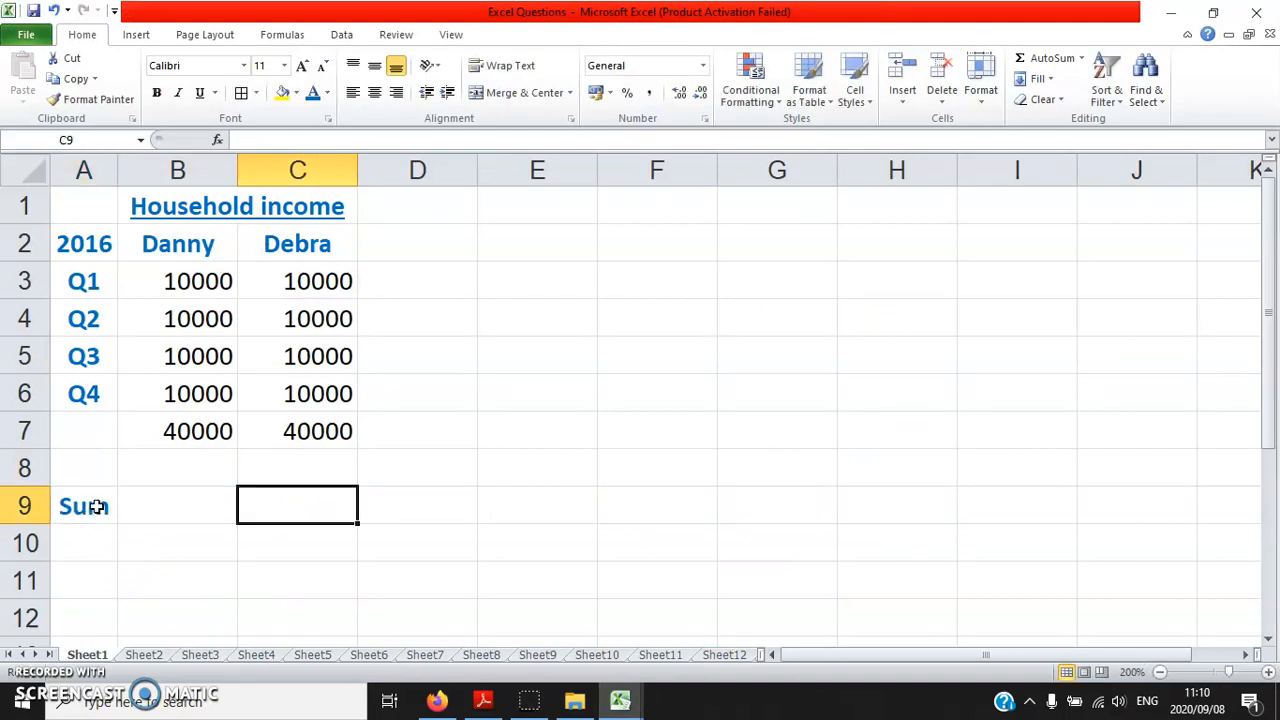
Calculate the 2016 total household income in cell C9 with the formula =B7+C7
text(=)
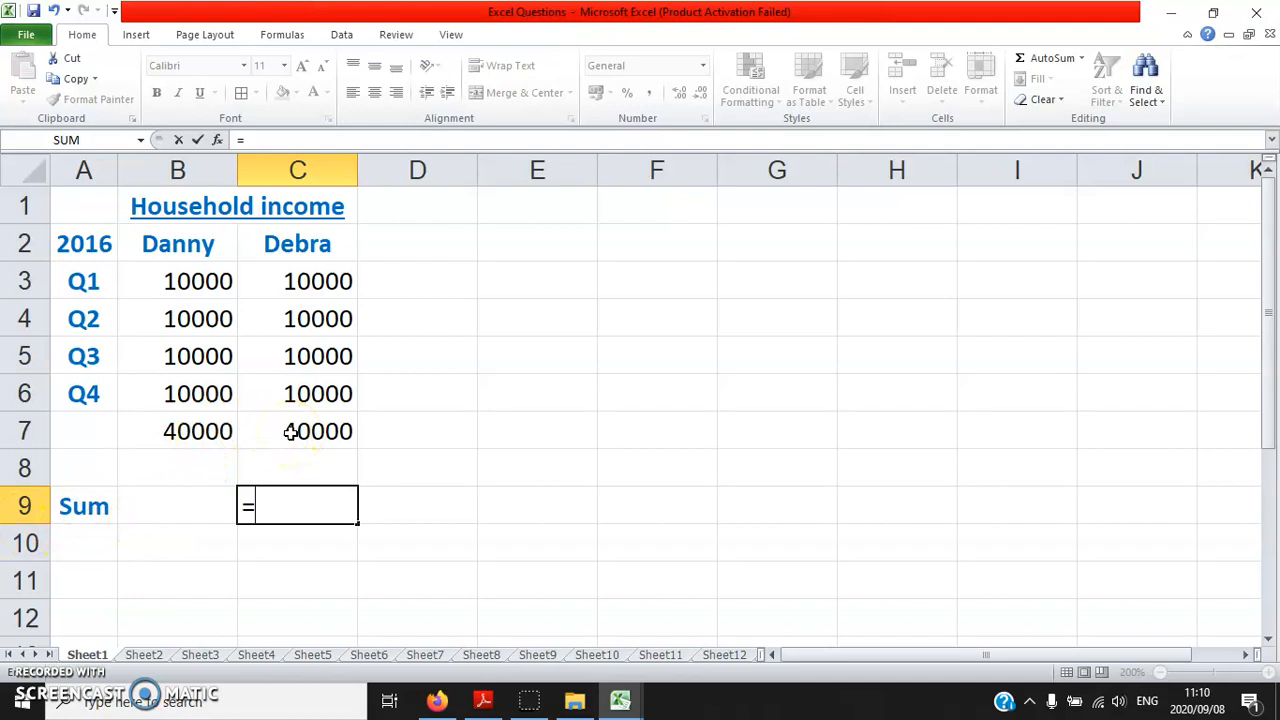
click(178, 428)
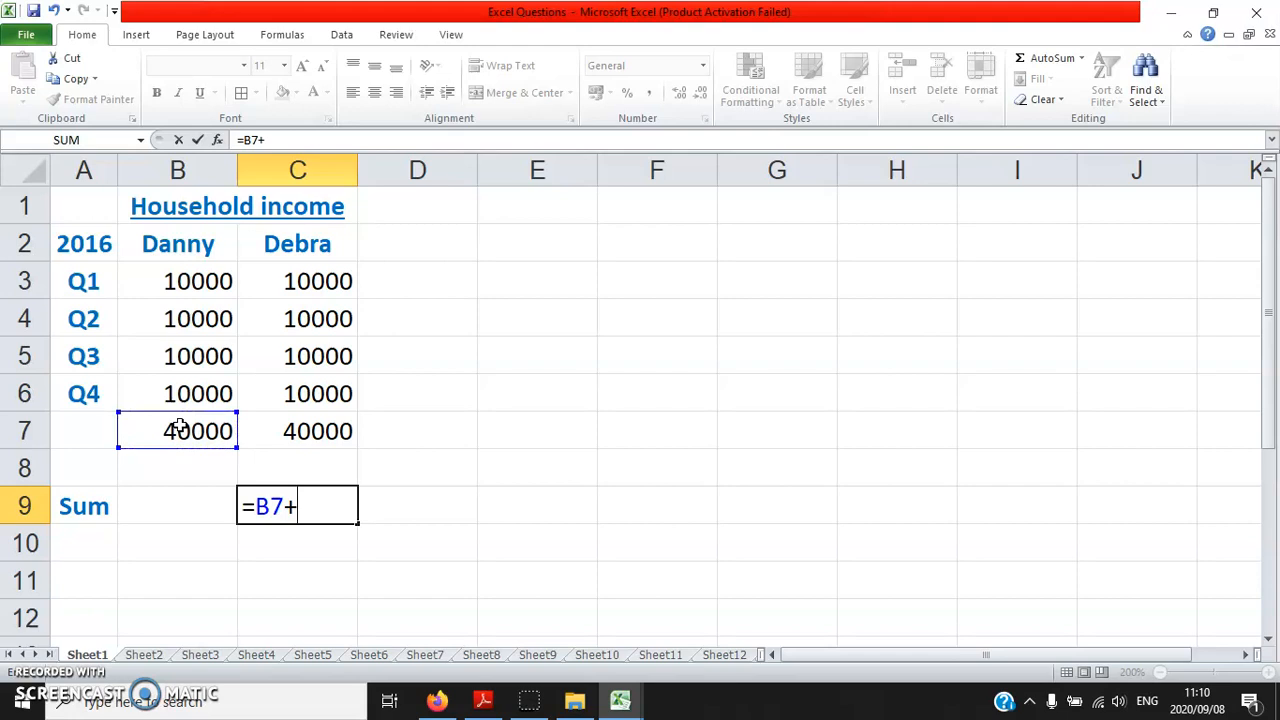
click(320, 431)
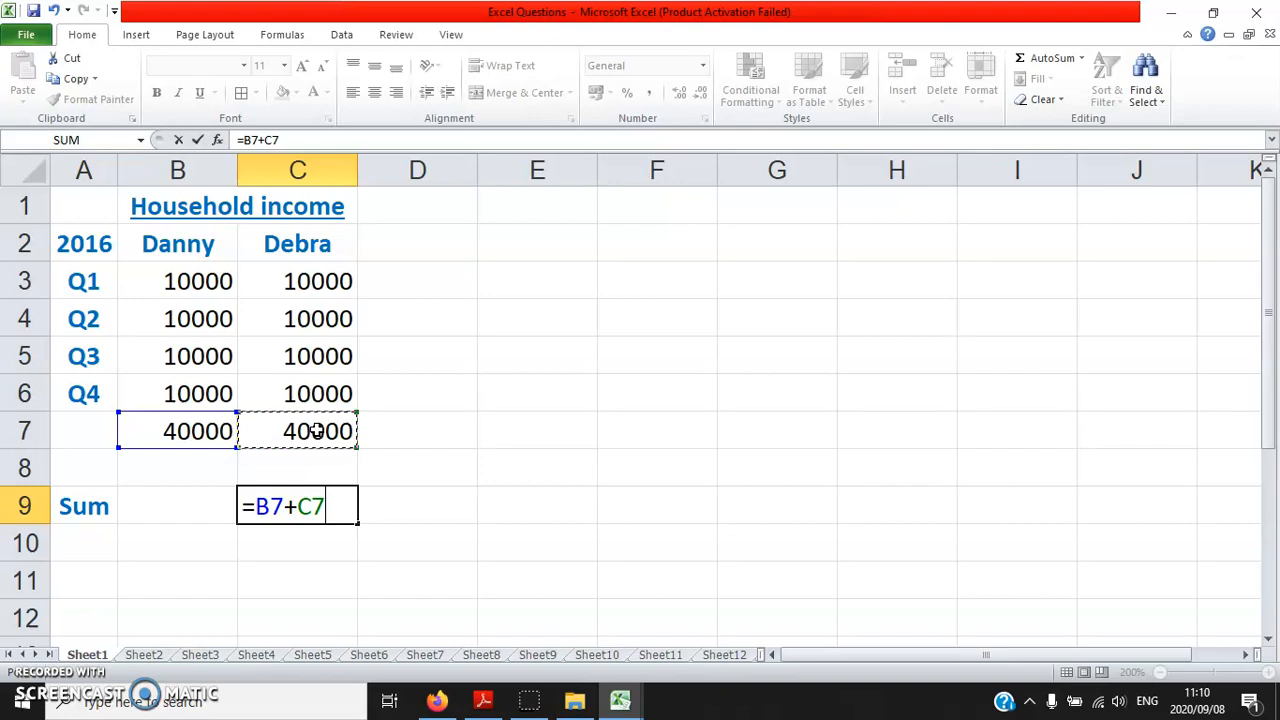
key(Return)
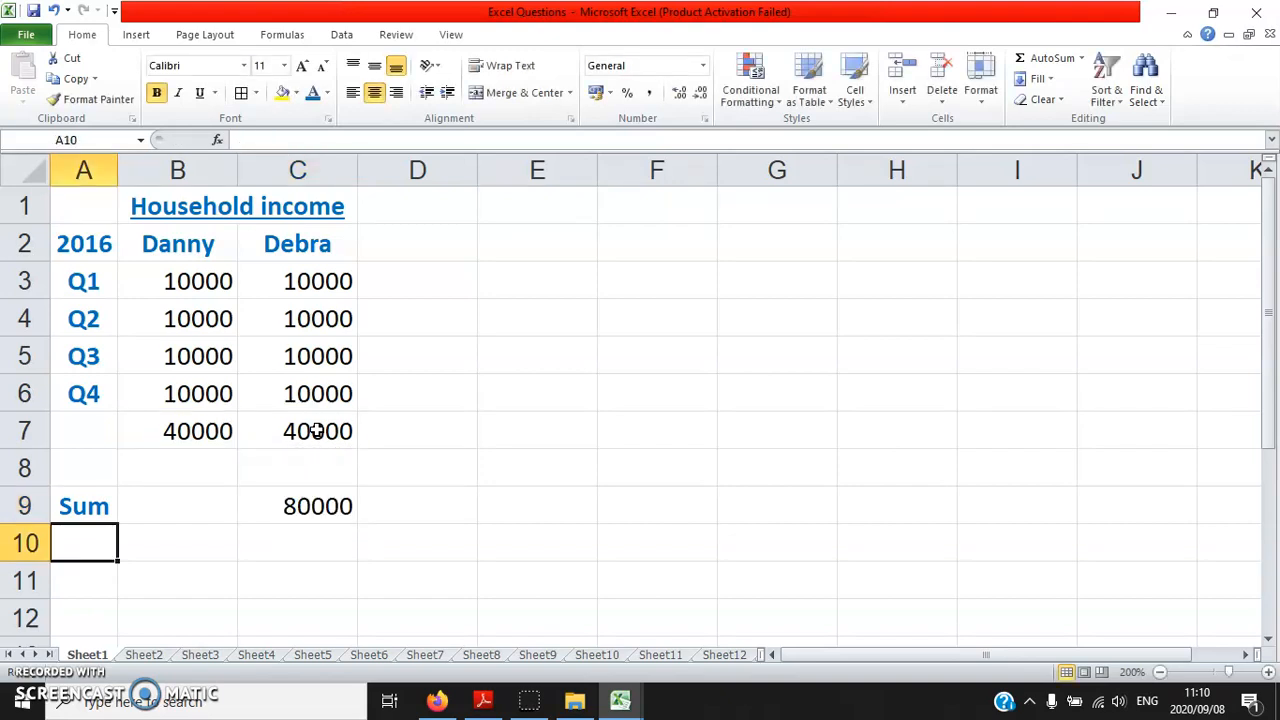
Enter the label "Difference" in cell A10 and widen column A to fit it
text(Difference)
key(Return)
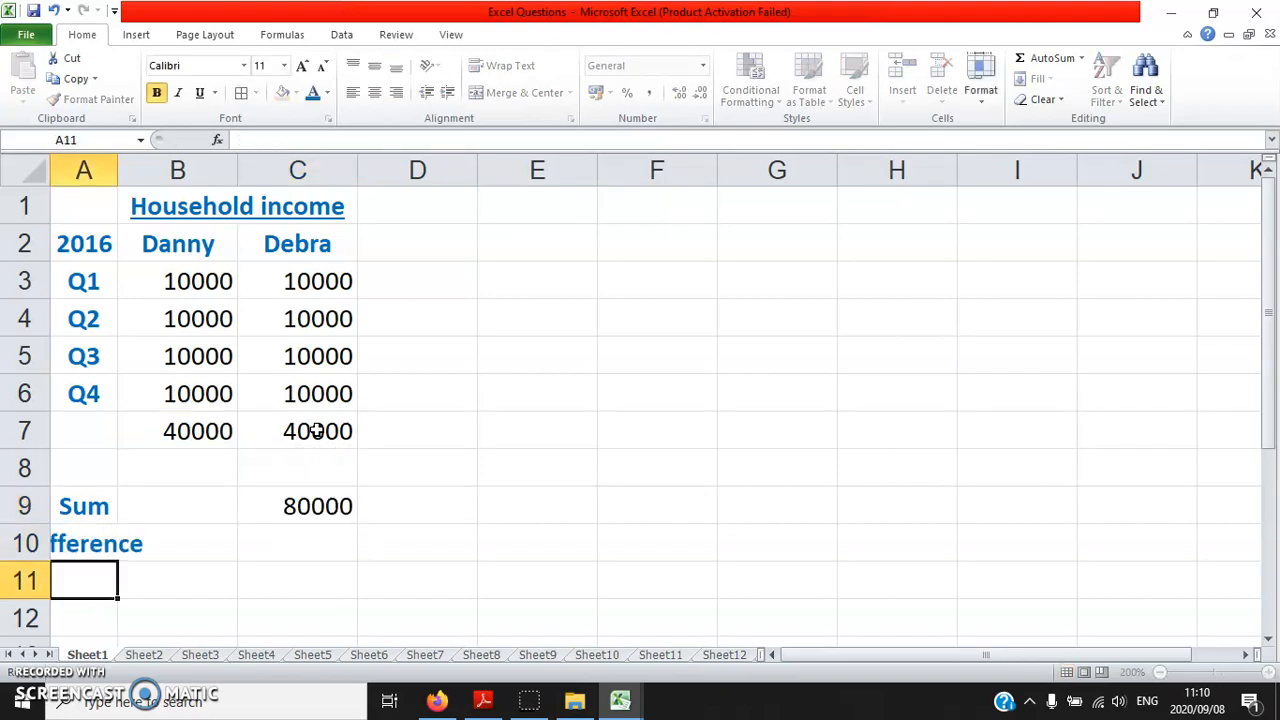
drag(117, 168, 158, 166)
double_click(158, 165)
click(158, 165)
Calculate the 2016 income difference in cell C10 with the formula =C7-B7
click(383, 549)
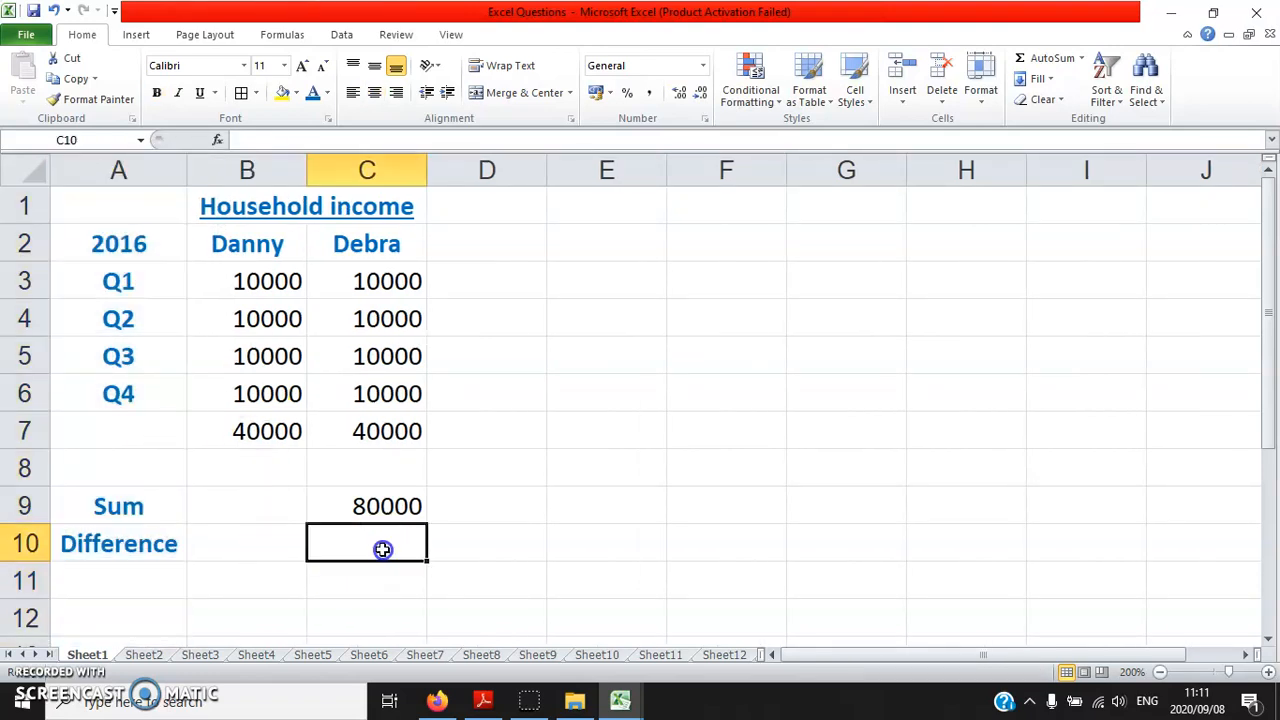
text(=)
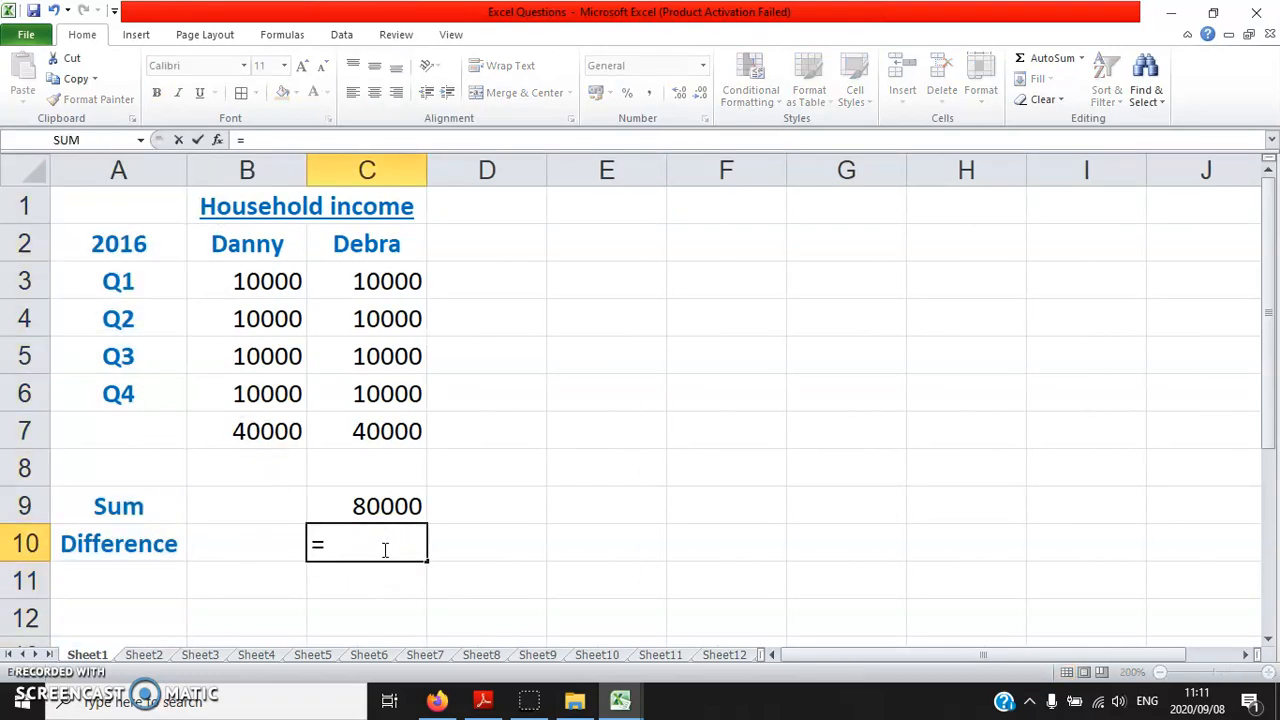
click(384, 430)
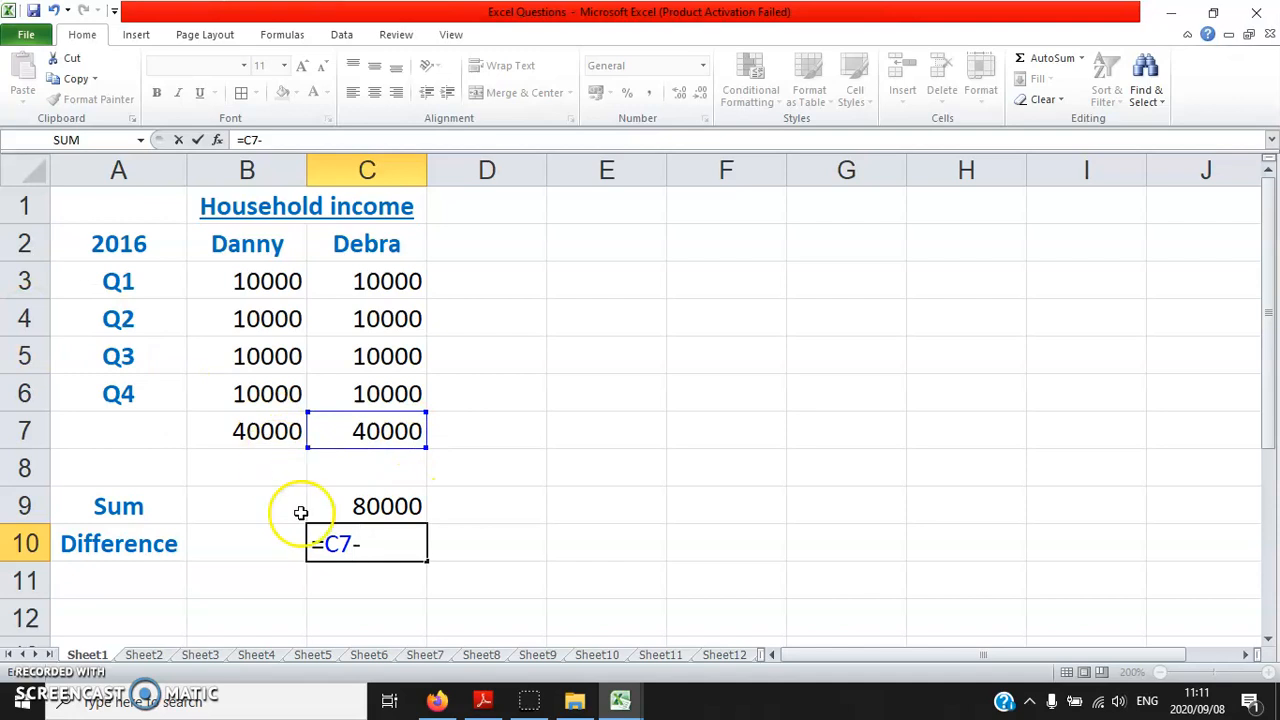
click(229, 435)
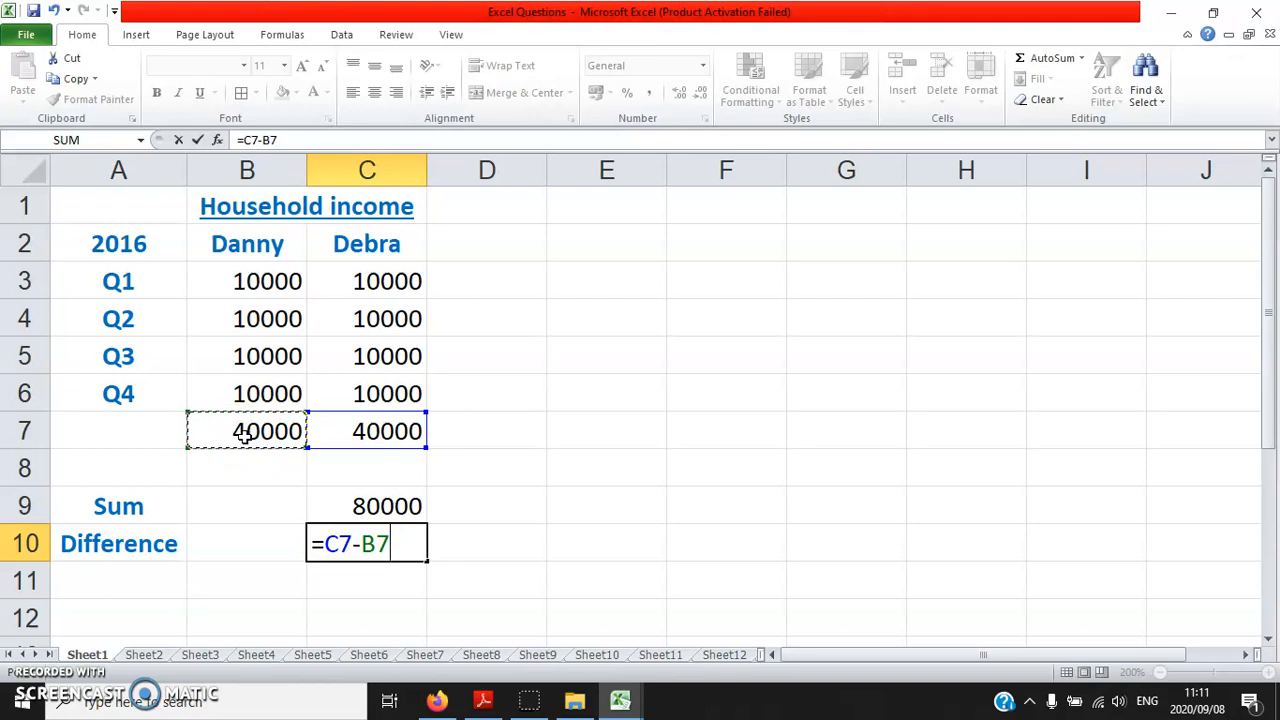
key(Return)
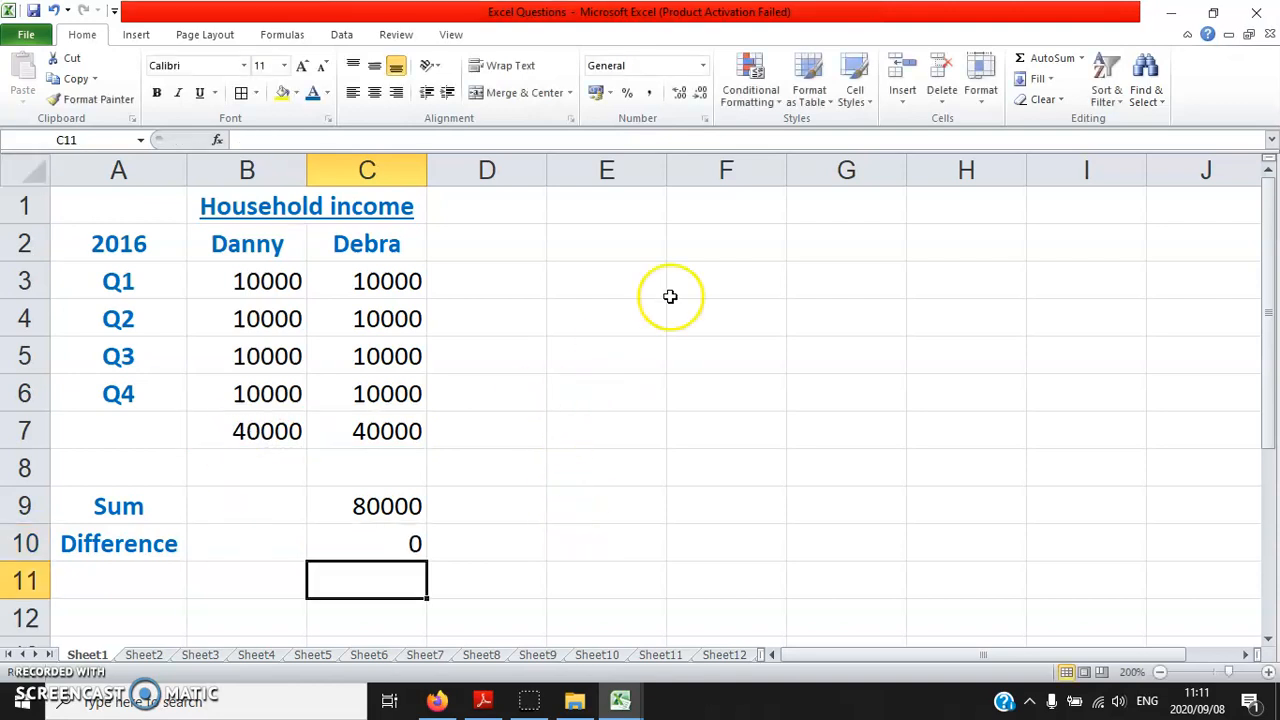
Switch to Excel.pdf, read items 1.2 to 1.4 on page 7, and return to the Excel workbook
click(486, 700)
scroll(531, 443, down, 3)
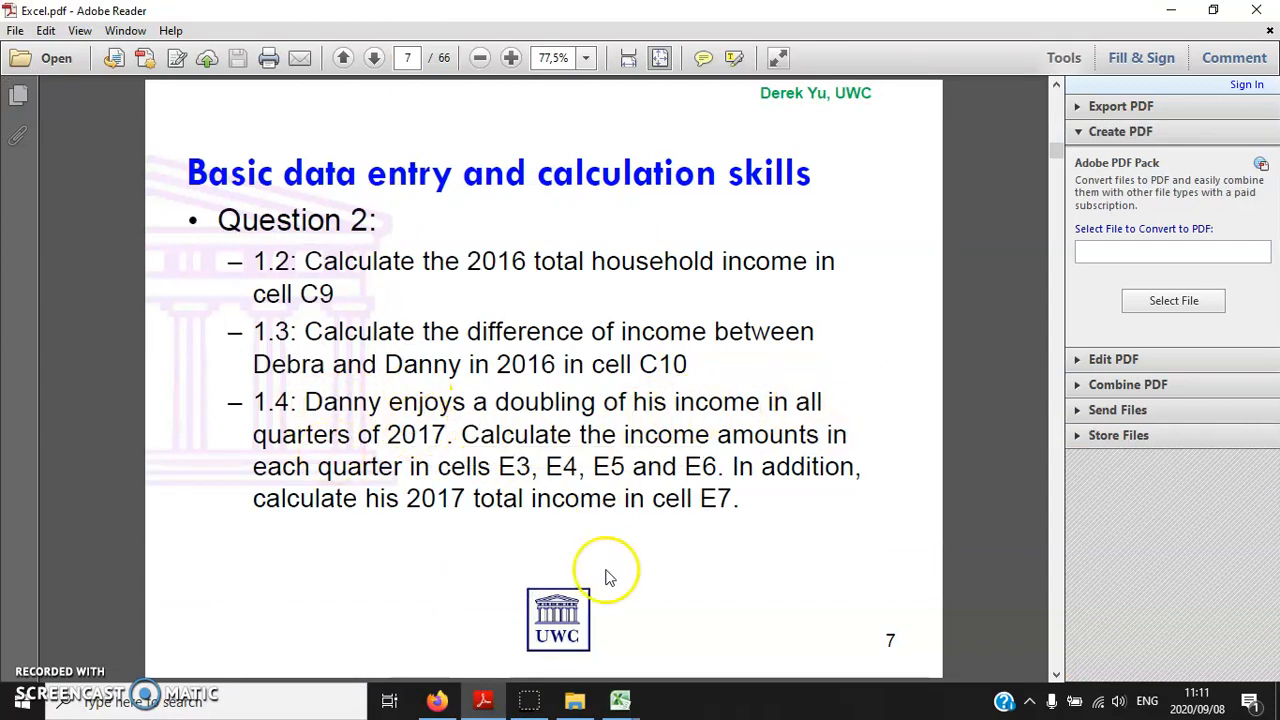
mouse_move(620, 700)
click(586, 595)
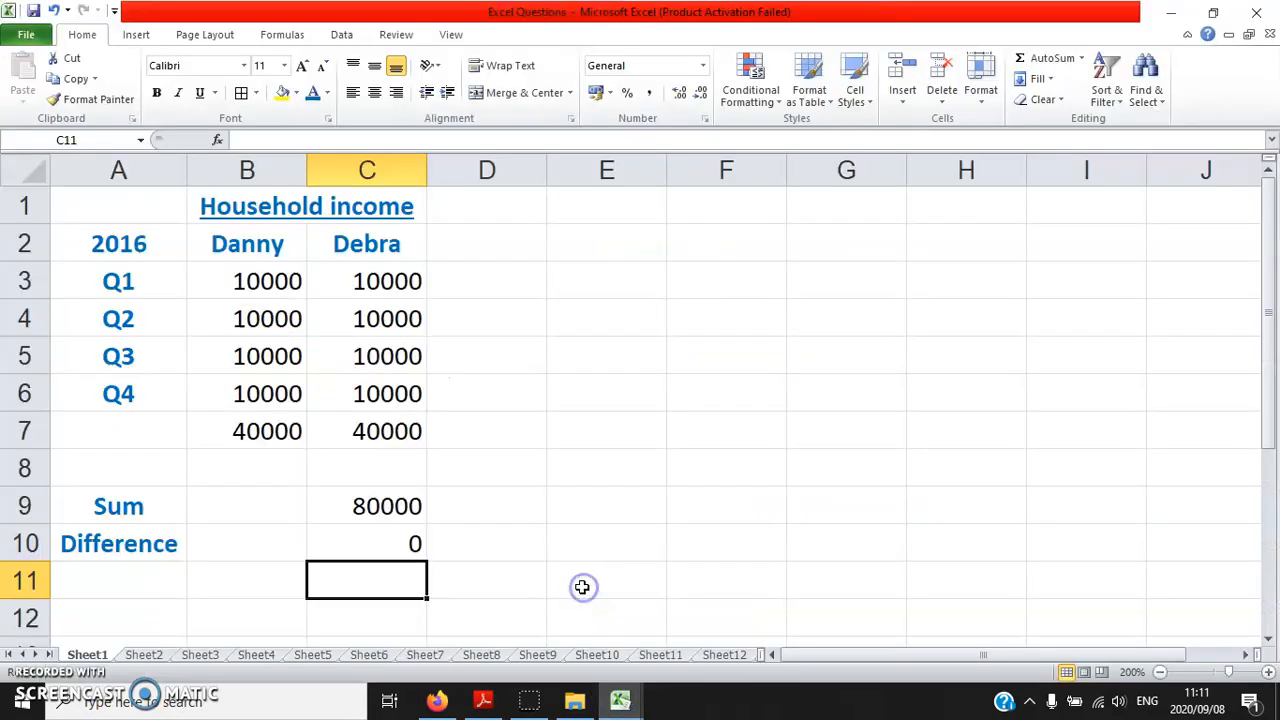
Copy the 2016 household income table in A1:C7 and paste it starting at cell D1
drag(129, 434, 337, 200)
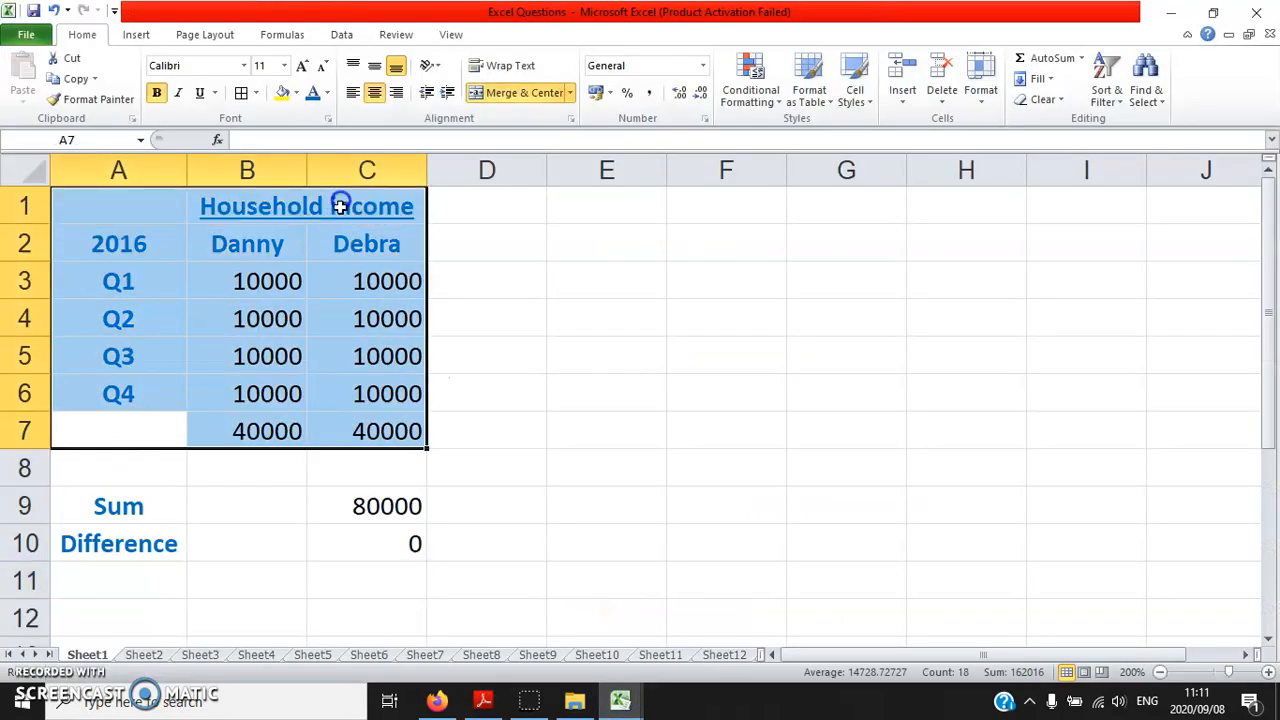
right_click(259, 230)
click(329, 260)
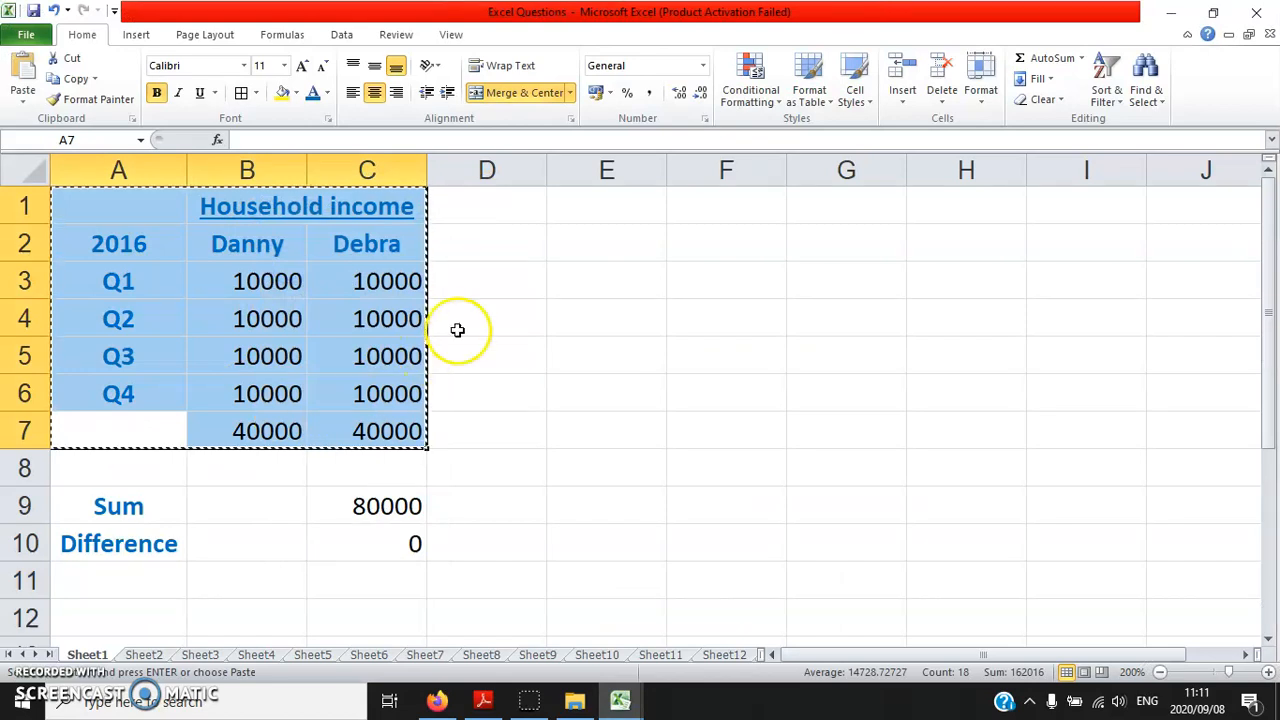
click(460, 207)
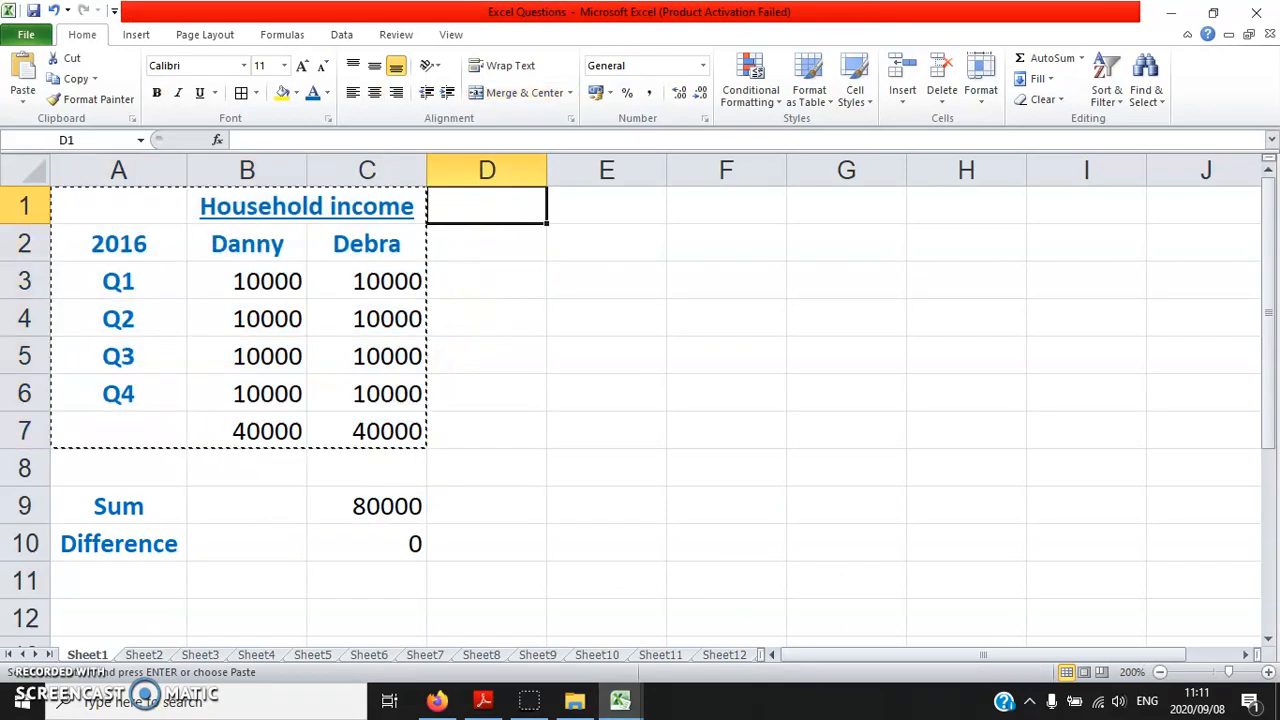
click(22, 75)
Clear the copied quarterly amounts in E3:F6 and change the year in D2 to 2017
drag(580, 281, 709, 391)
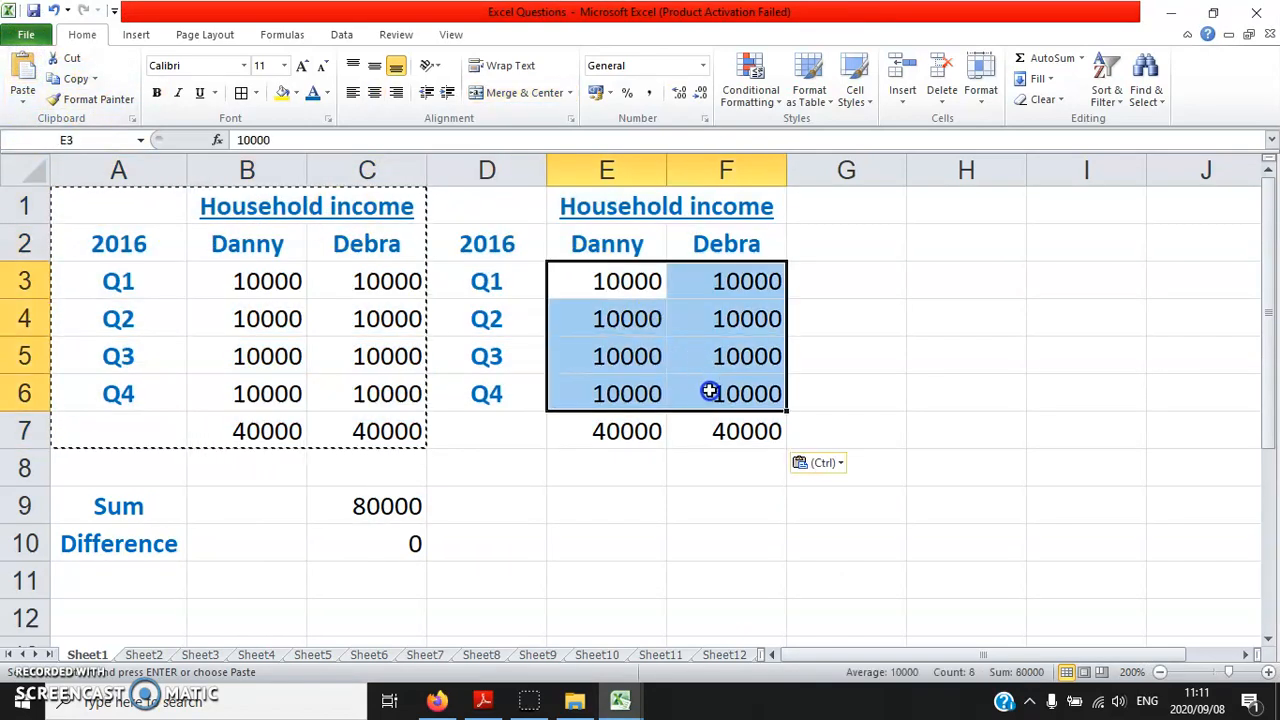
key(Delete)
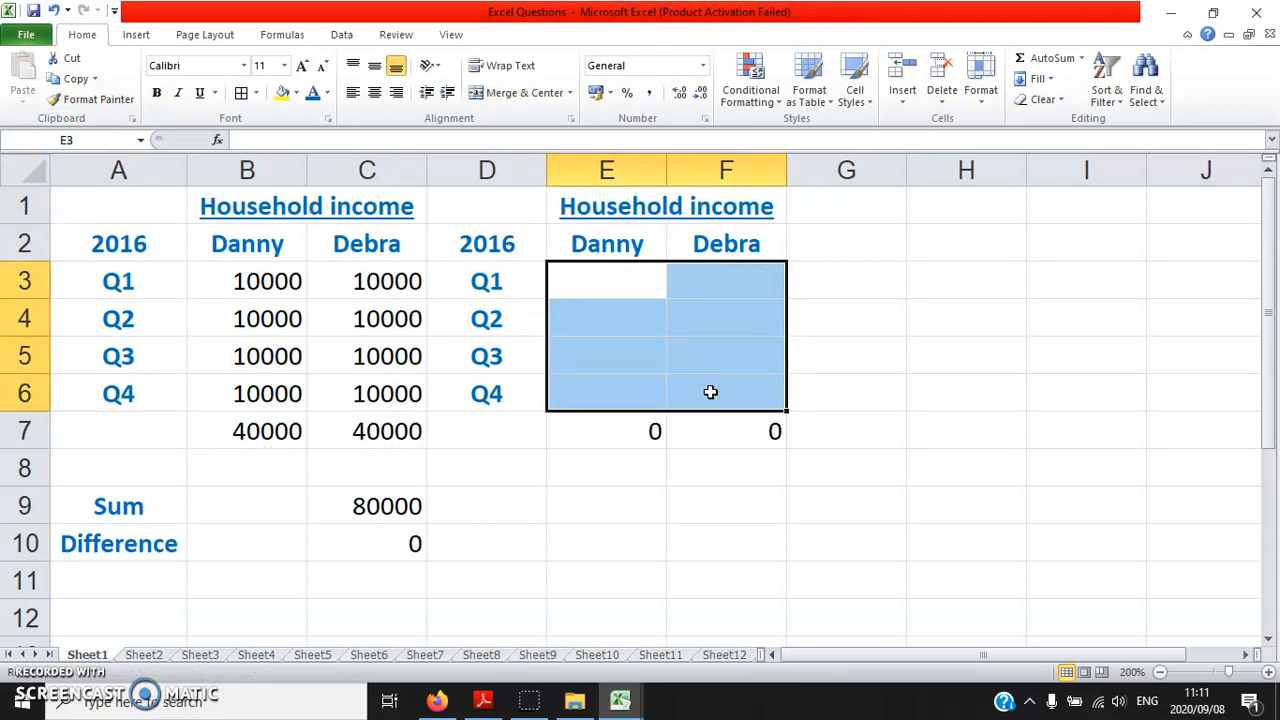
click(524, 254)
text(2017)
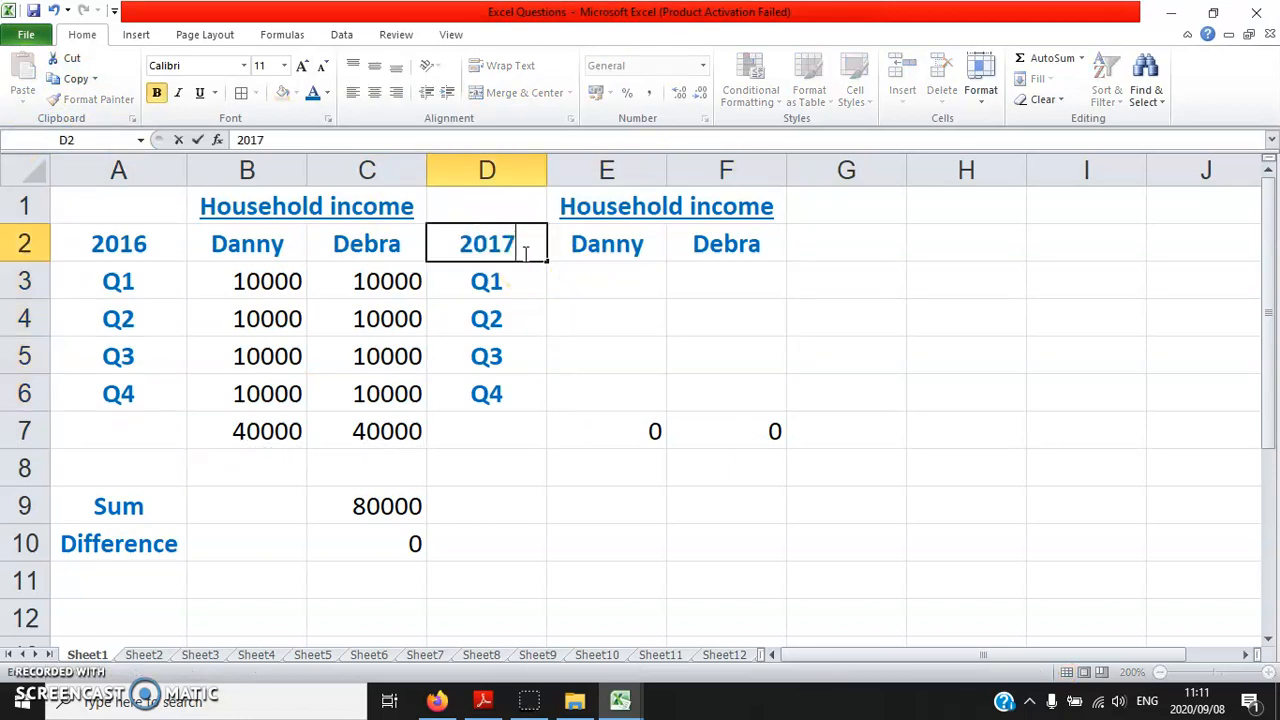
key(Return)
Double the 2016 Q1 and Q2 incomes from column B, using =B3*2 in E3 and =B4*2 in E4
key(Right)
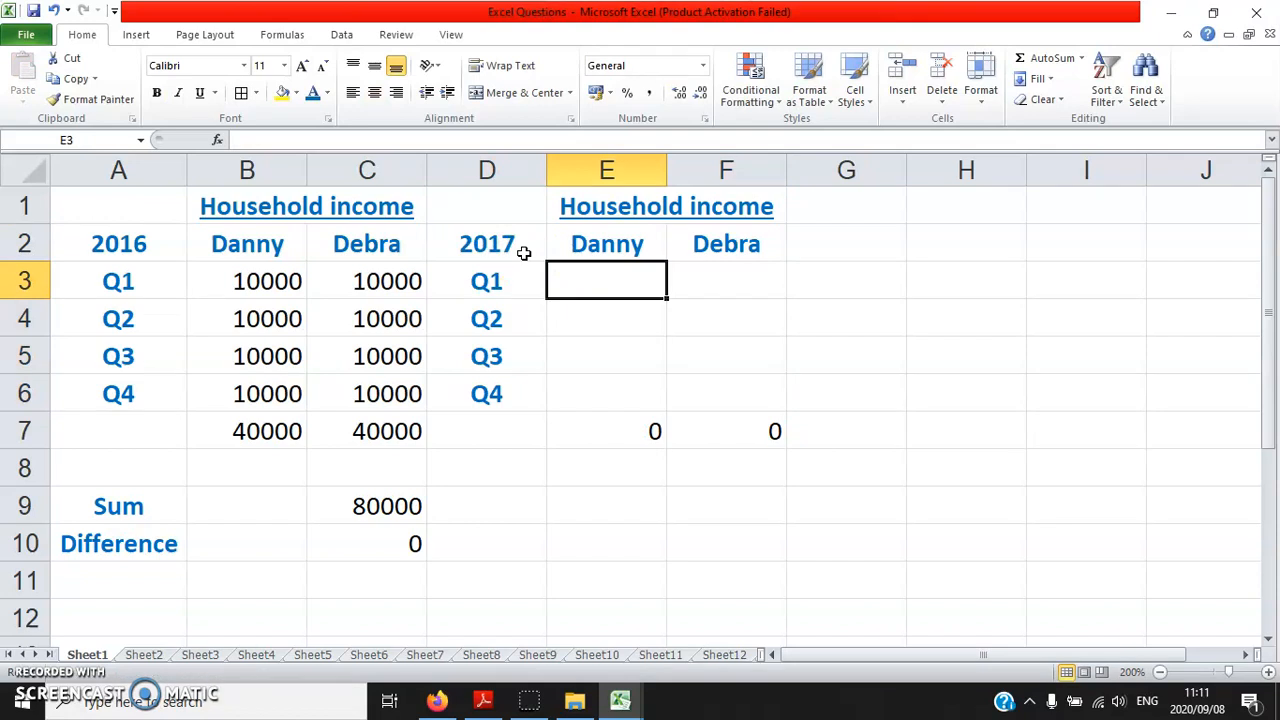
text(=)
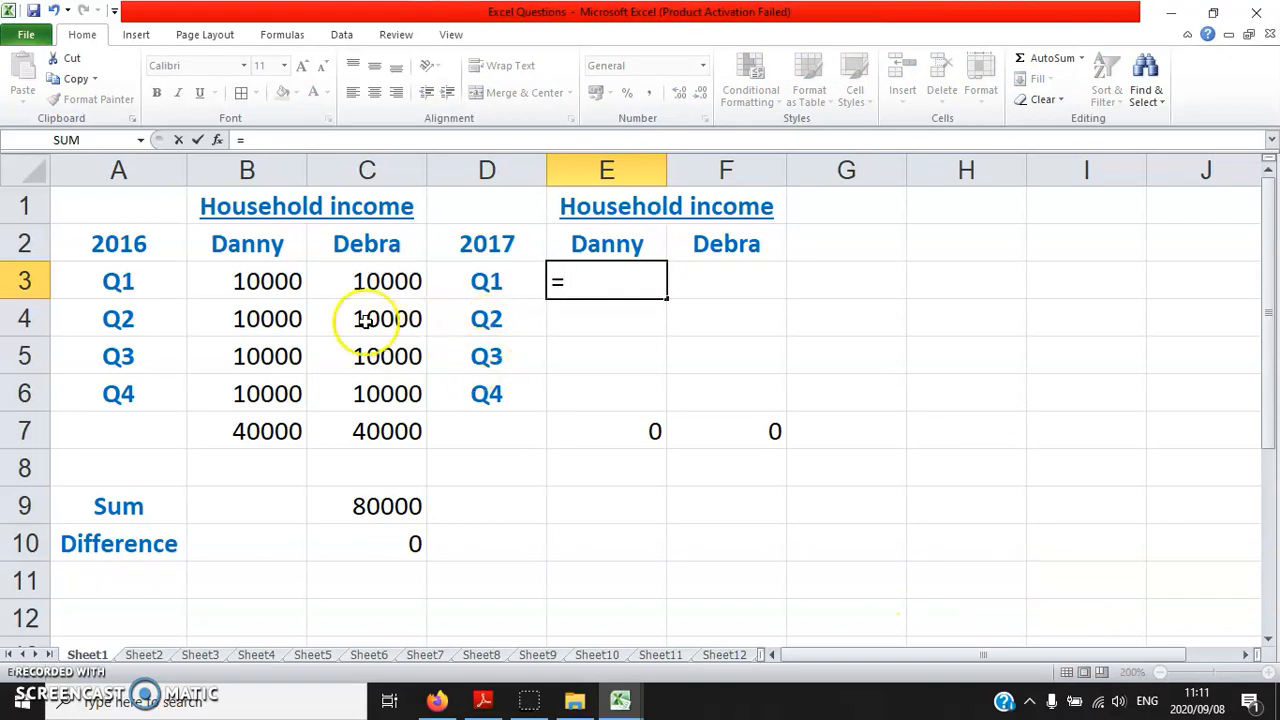
click(268, 281)
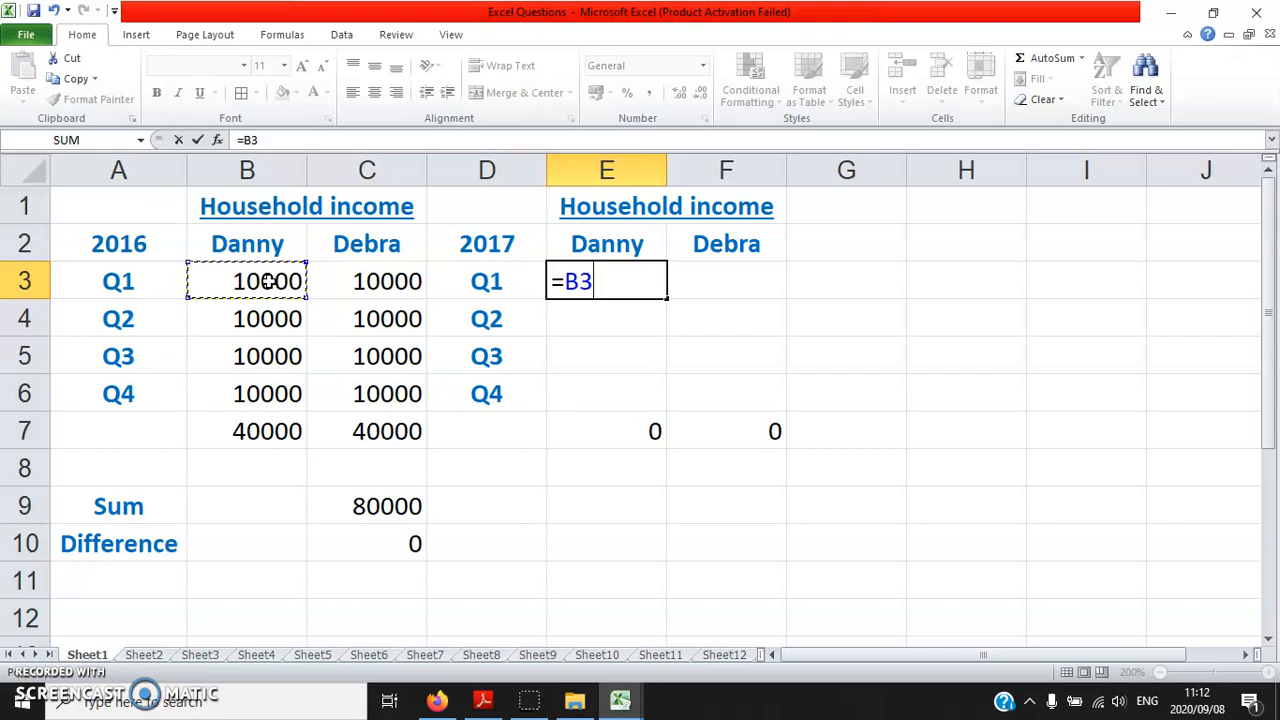
text(*)
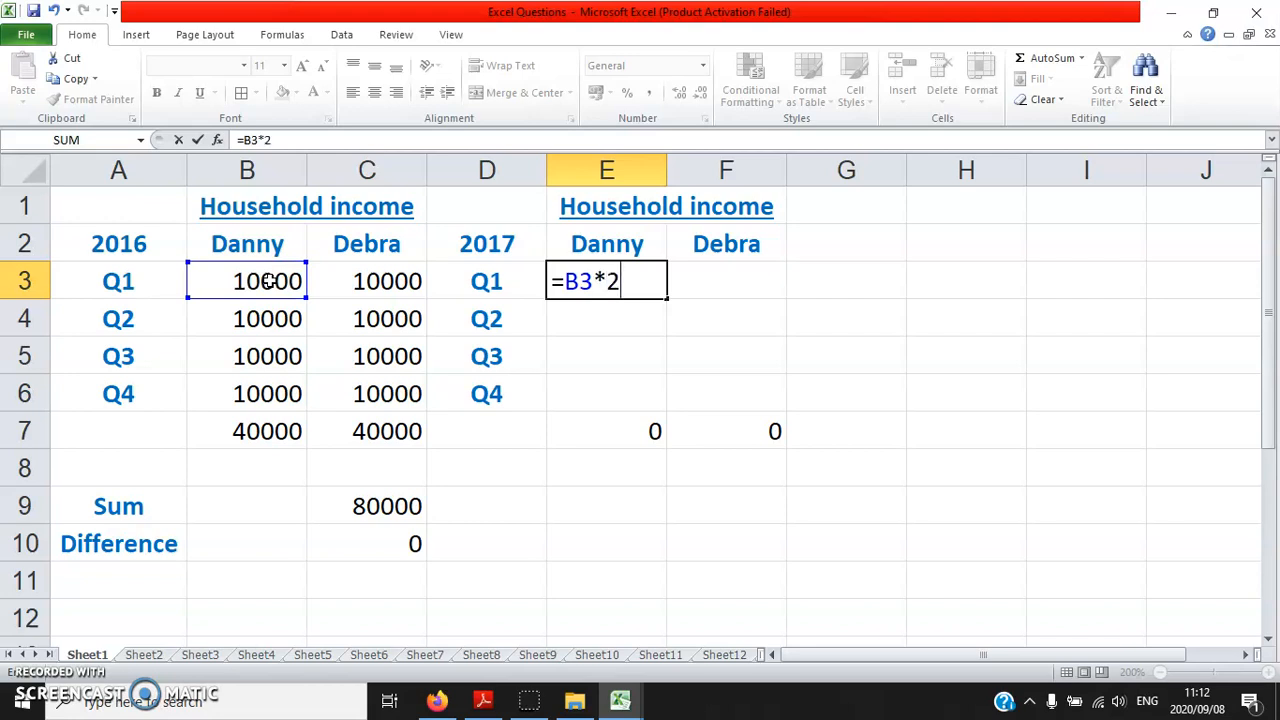
key(Return)
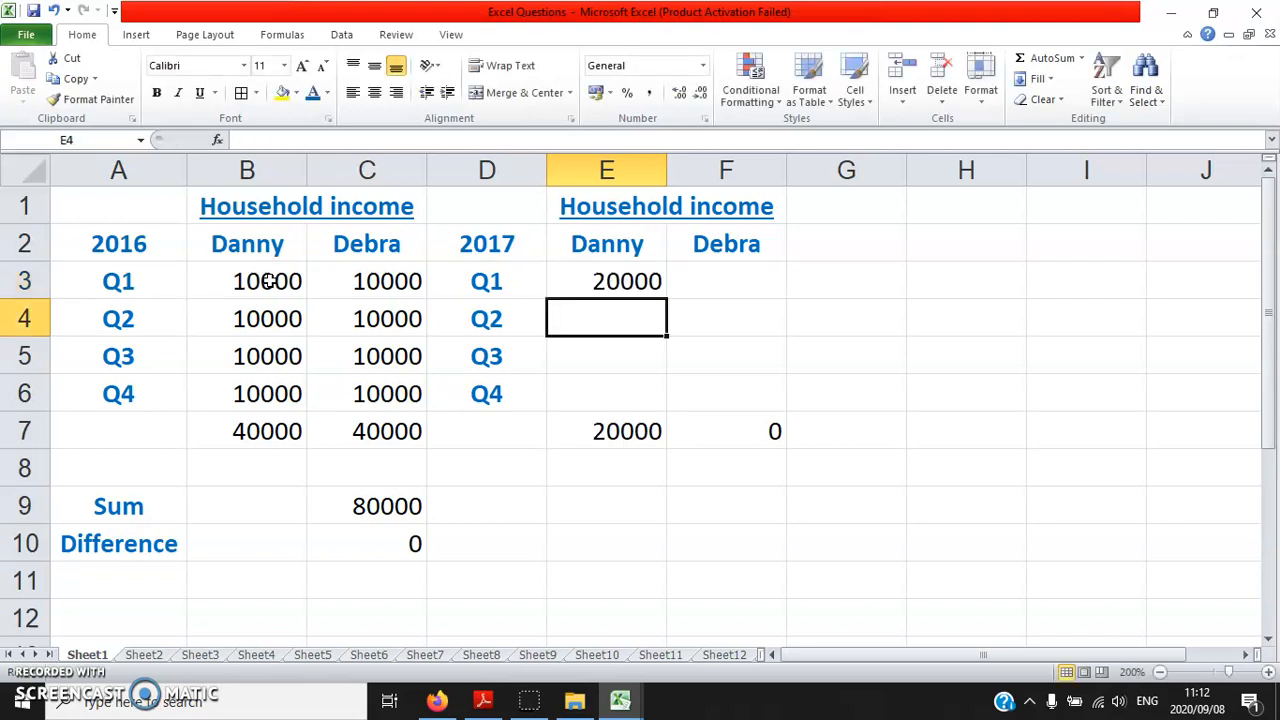
text(=)
click(278, 304)
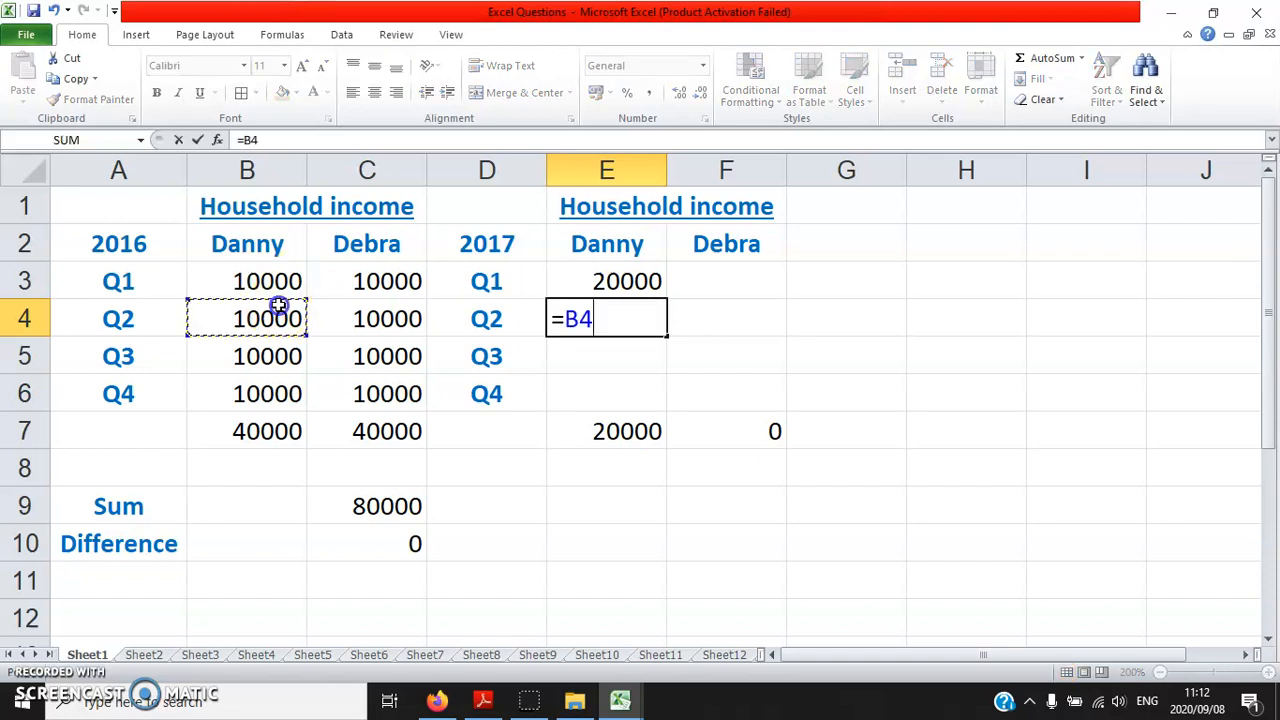
text(*2)
key(Return)
Double the Q3 and Q4 incomes from column B, using =B5*2 in E5 and =B6*2 in E6
text(=)
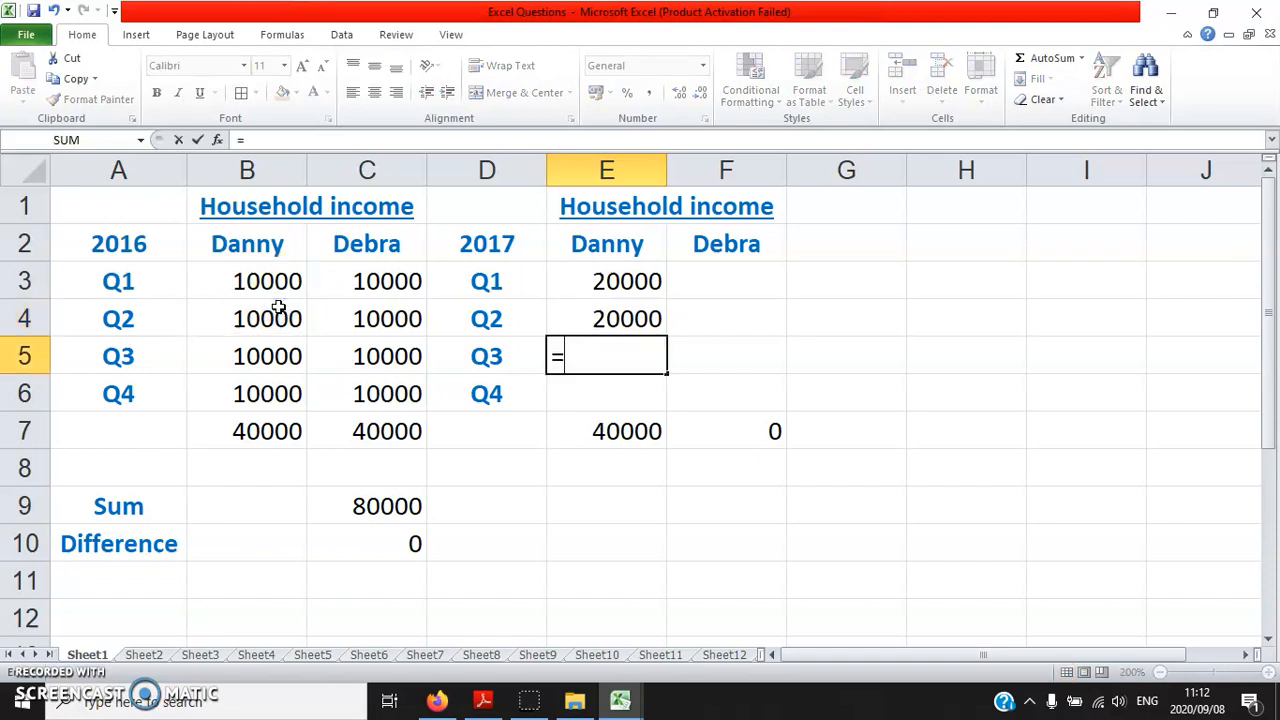
click(237, 356)
text(*2)
key(Return)
text(=)
click(232, 388)
text(*2)
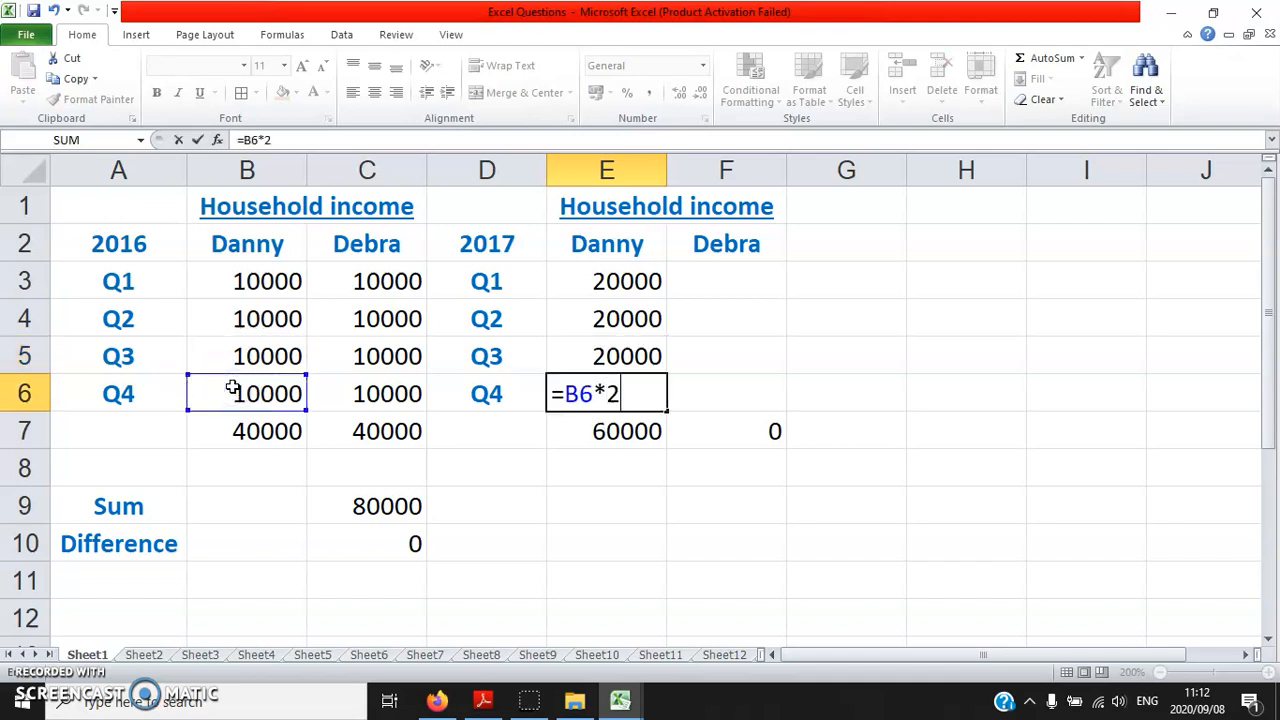
key(Return)
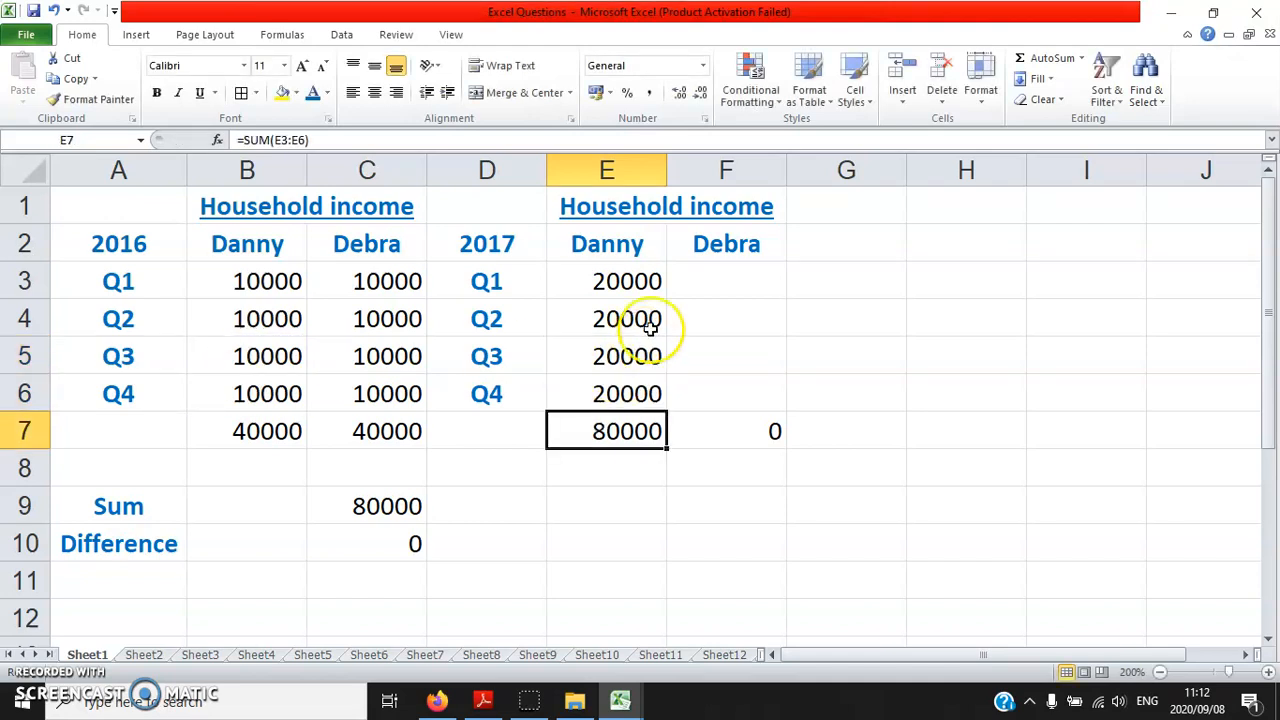
Check the formulas in E3 and E7, read items 1.5 to 1.7 on page 8 of Excel.pdf, and return to the Excel workbook
click(648, 282)
click(732, 274)
click(624, 432)
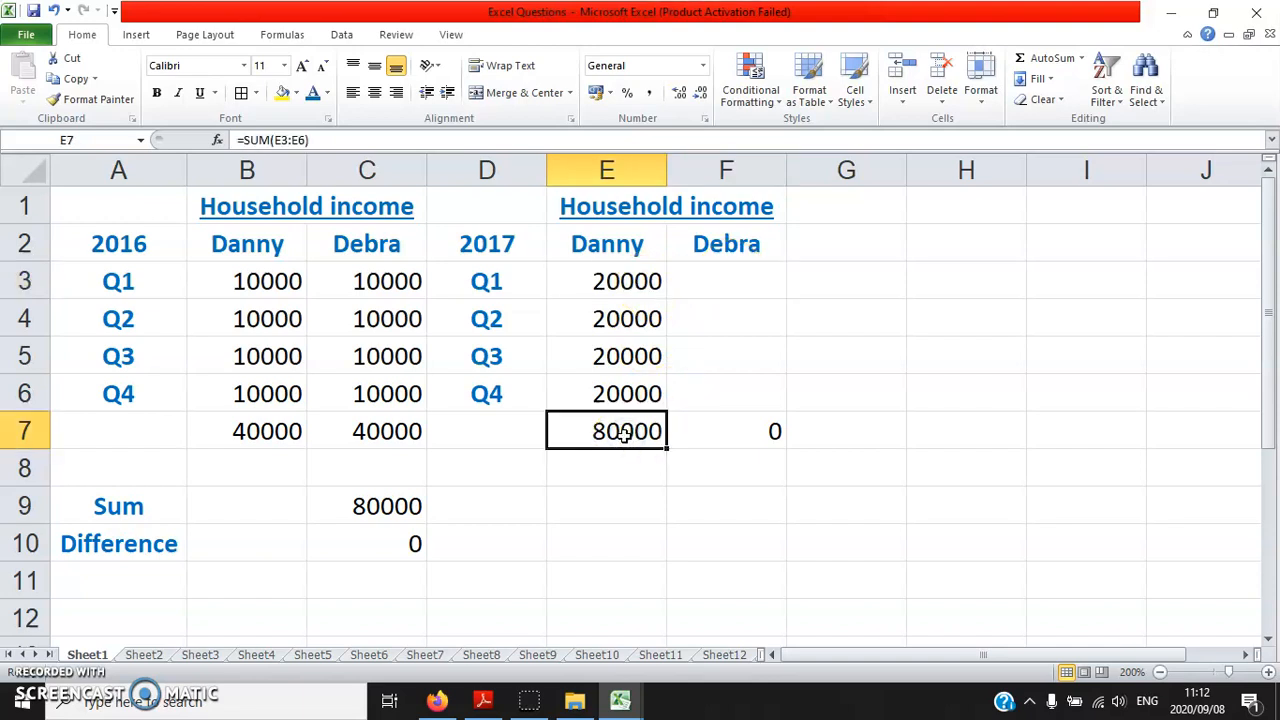
click(480, 702)
scroll(330, 360, down, 3)
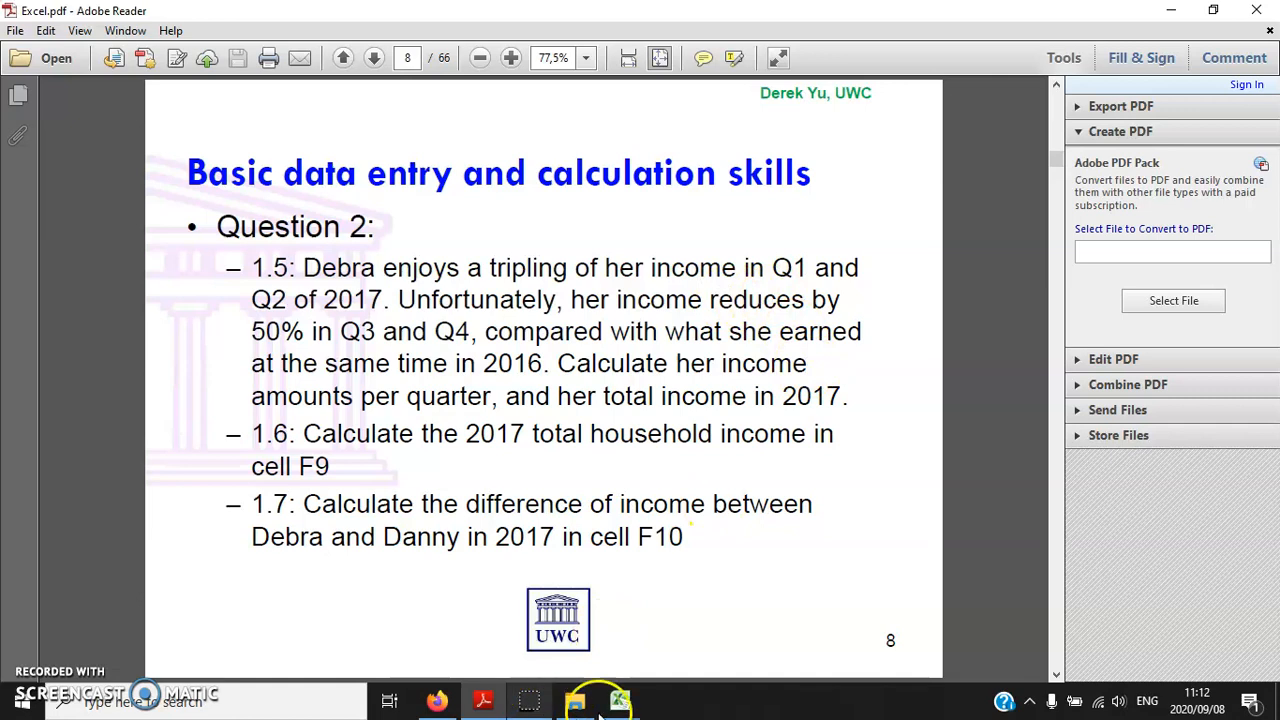
mouse_move(631, 705)
click(530, 625)
Triple the 2016 Q1 and Q2 incomes from column C, using =C3*3 in F3 and =C4*3 in F4
click(696, 278)
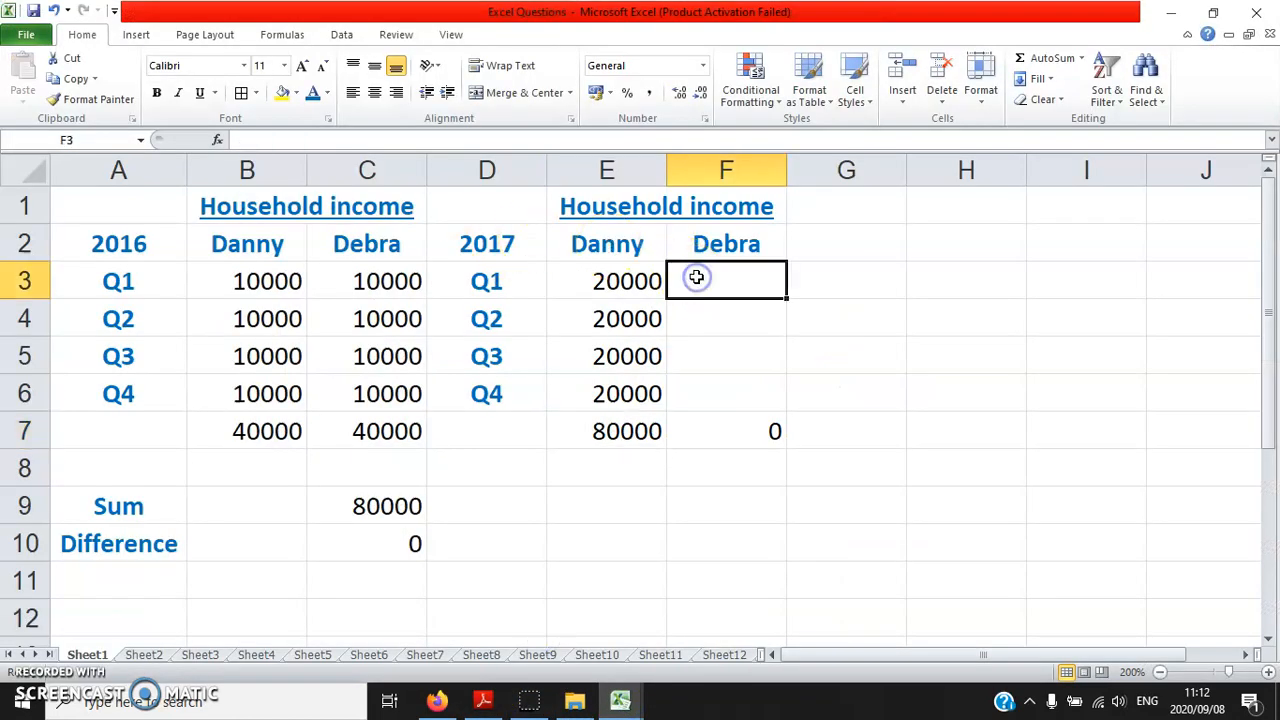
text(=)
click(729, 285)
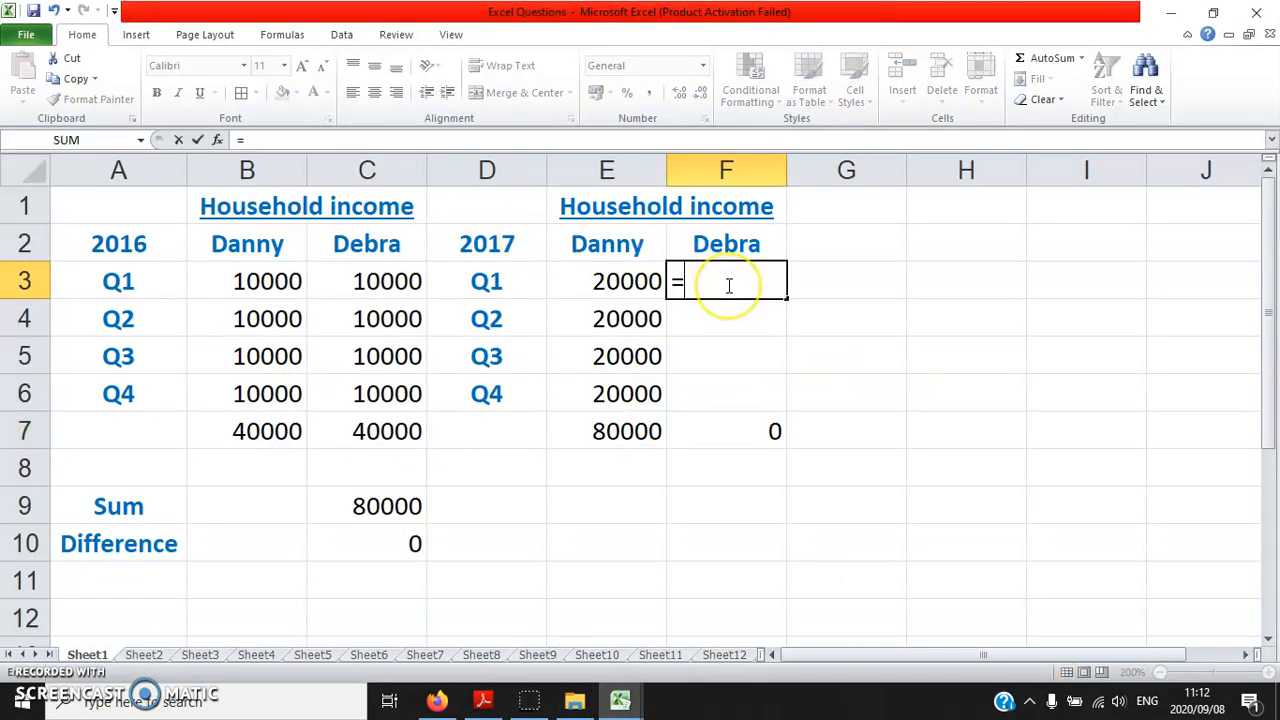
click(382, 281)
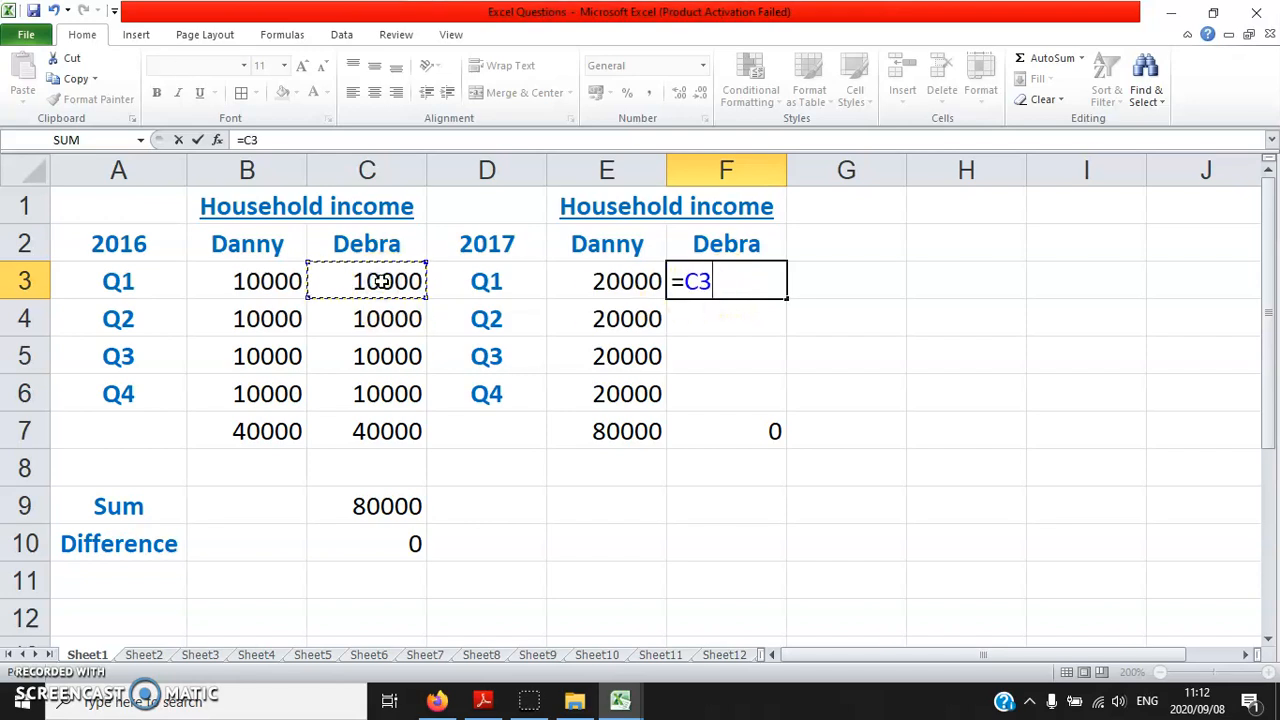
key(Return)
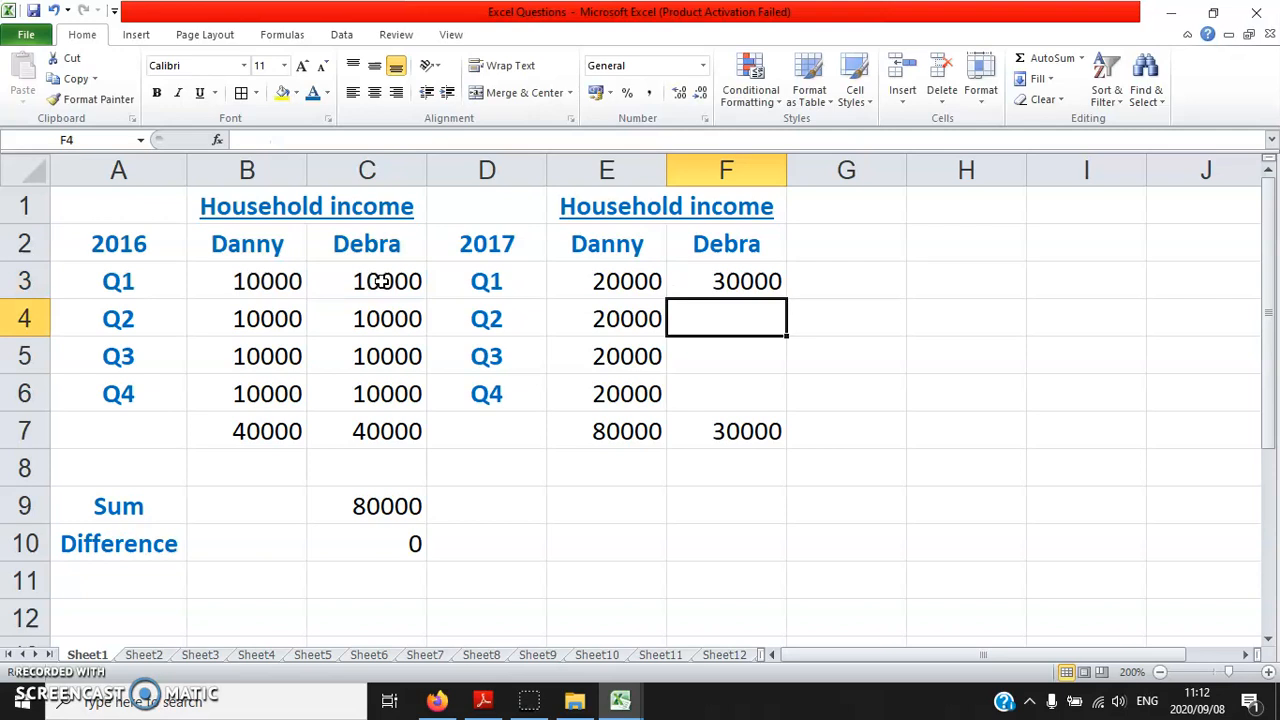
text(=)
click(372, 312)
text(*)
key(Return)
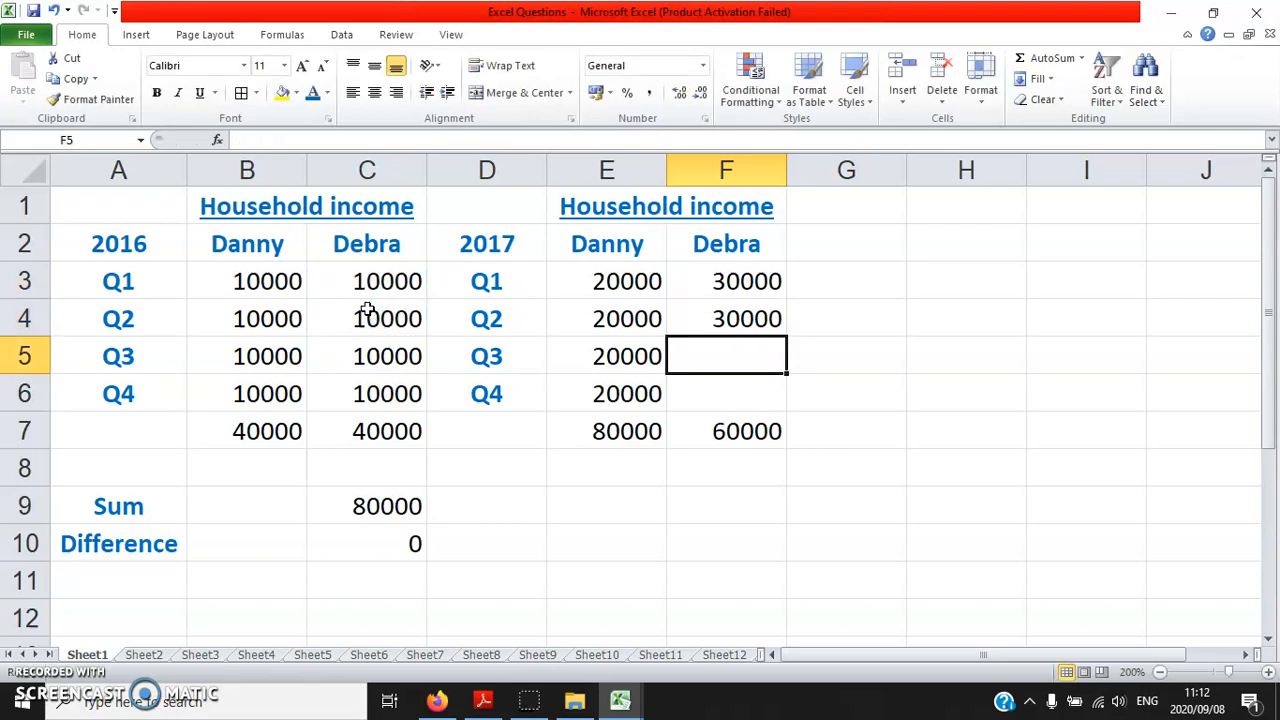
Halve the 2016 Q3 and Q4 incomes from column C, using =C5/2 in F5 and =C6/2 in F6
text(=)
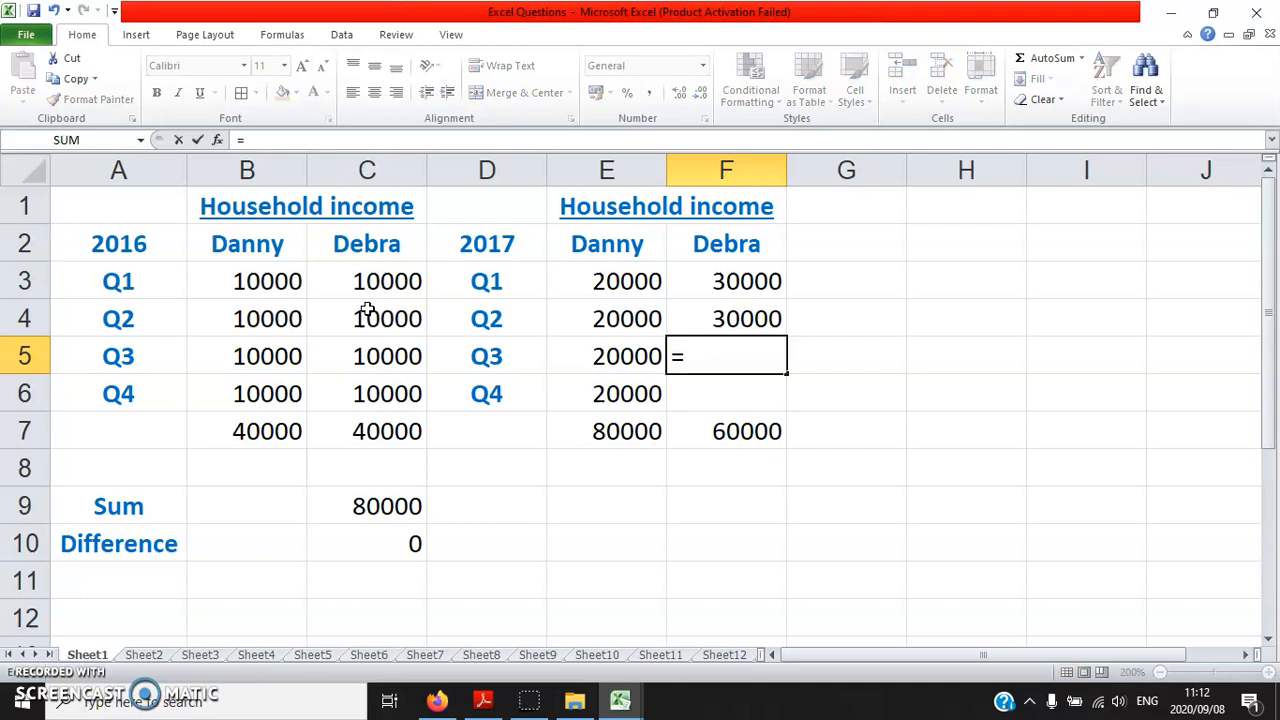
click(371, 352)
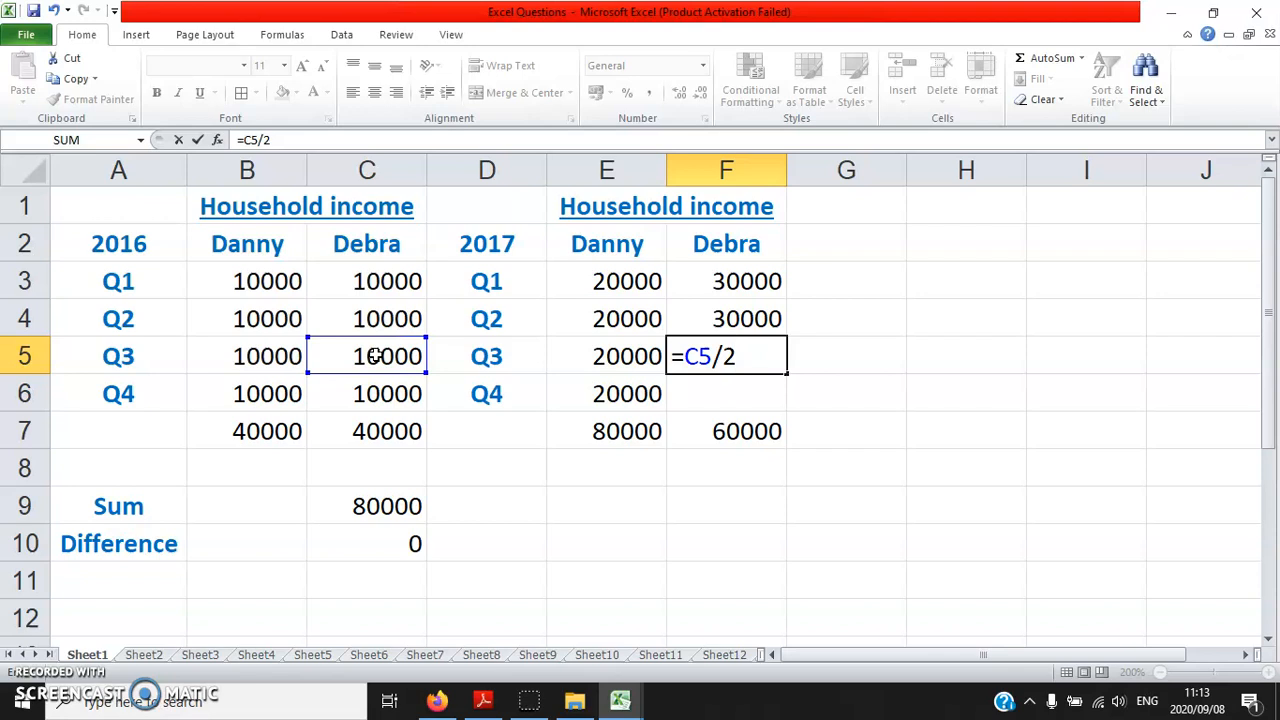
key(Return)
text(=)
click(378, 395)
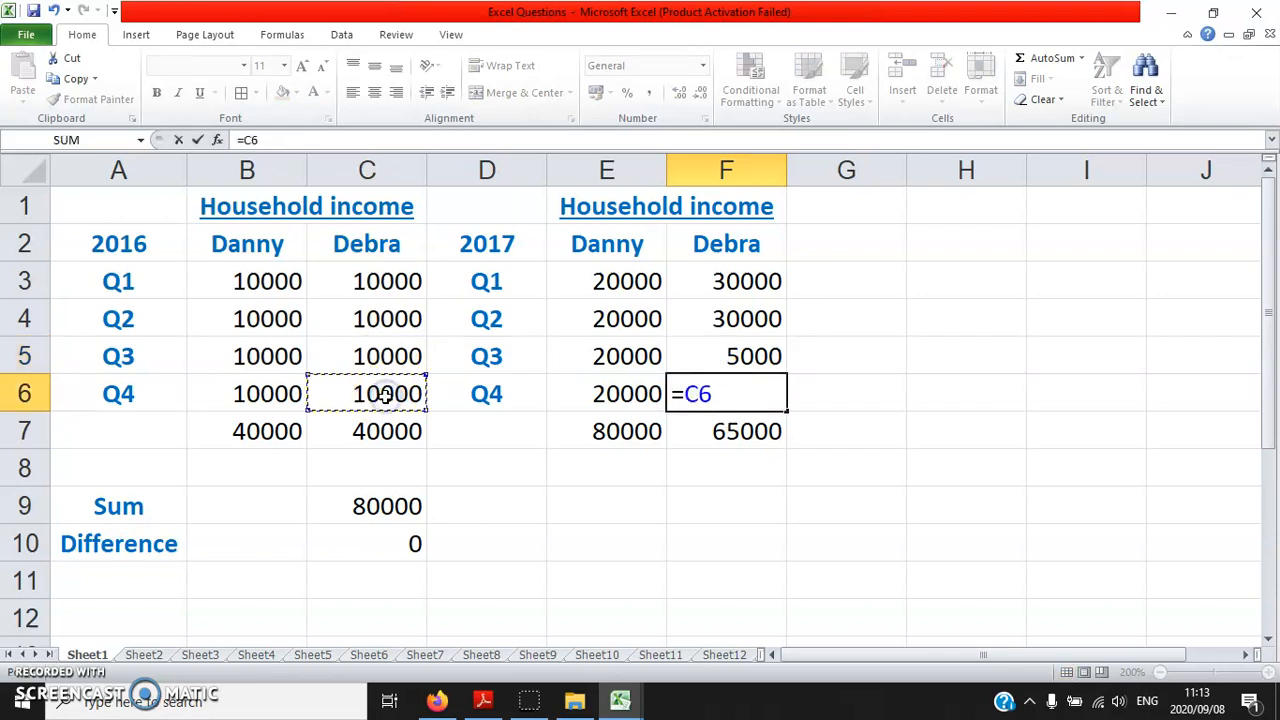
text(/2)
key(Return)
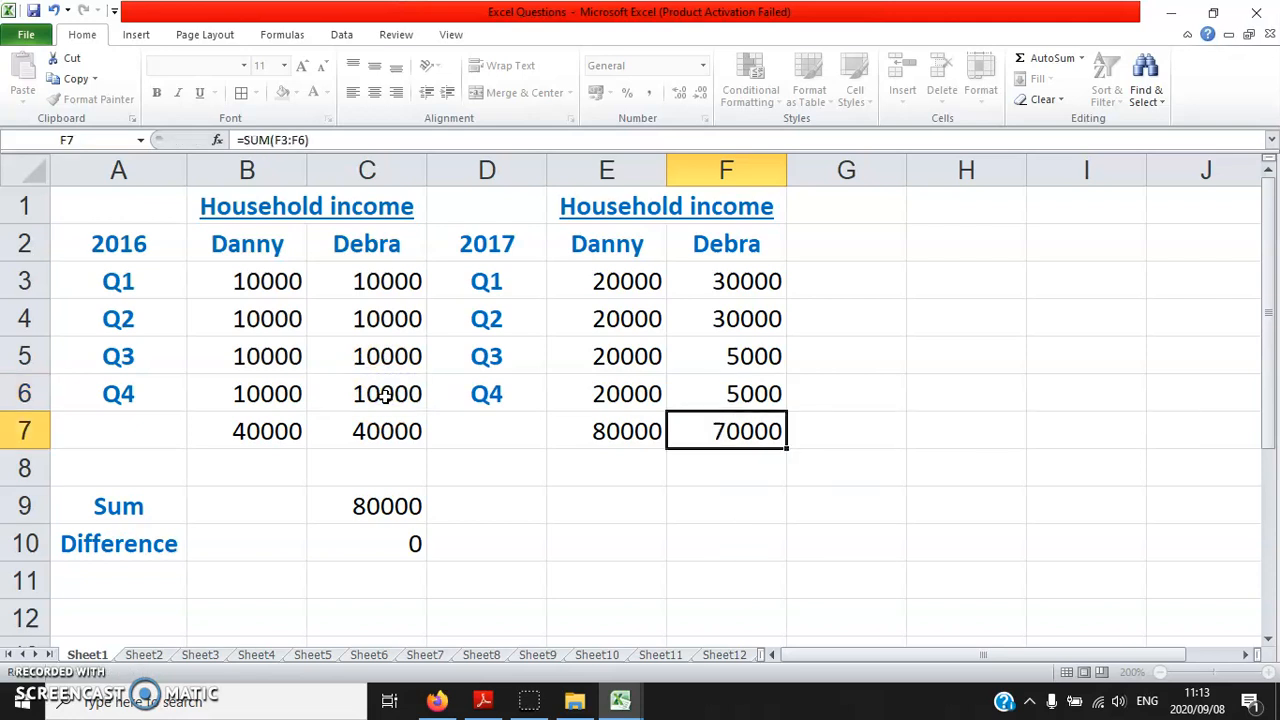
click(716, 419)
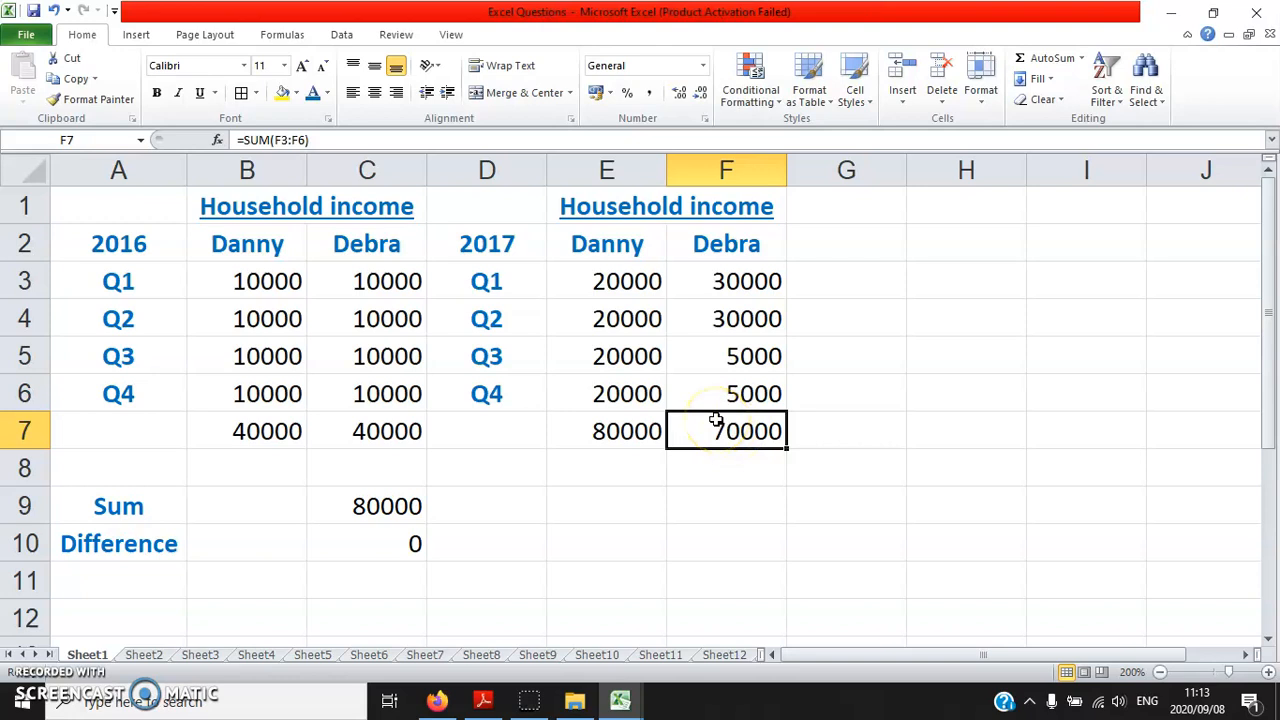
Add the two 2017 income totals in the Sum row, using =E7+F7 in F9
click(712, 501)
text(=)
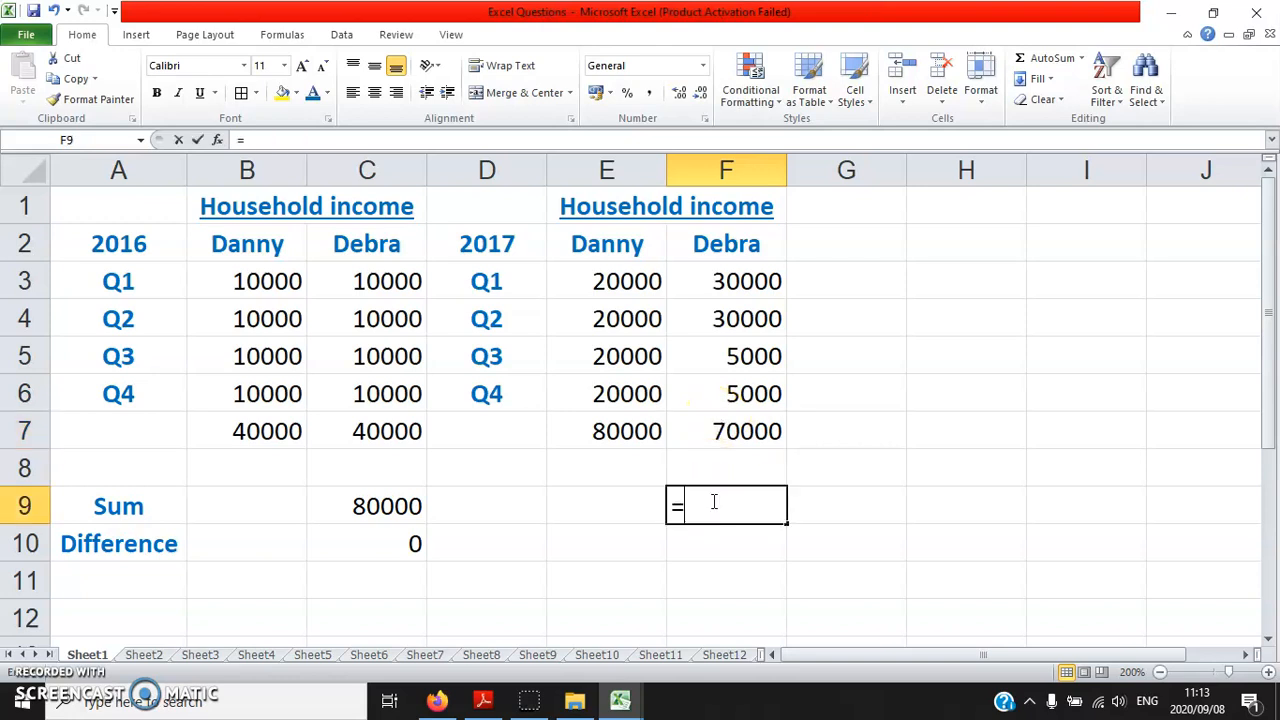
click(615, 435)
text(+)
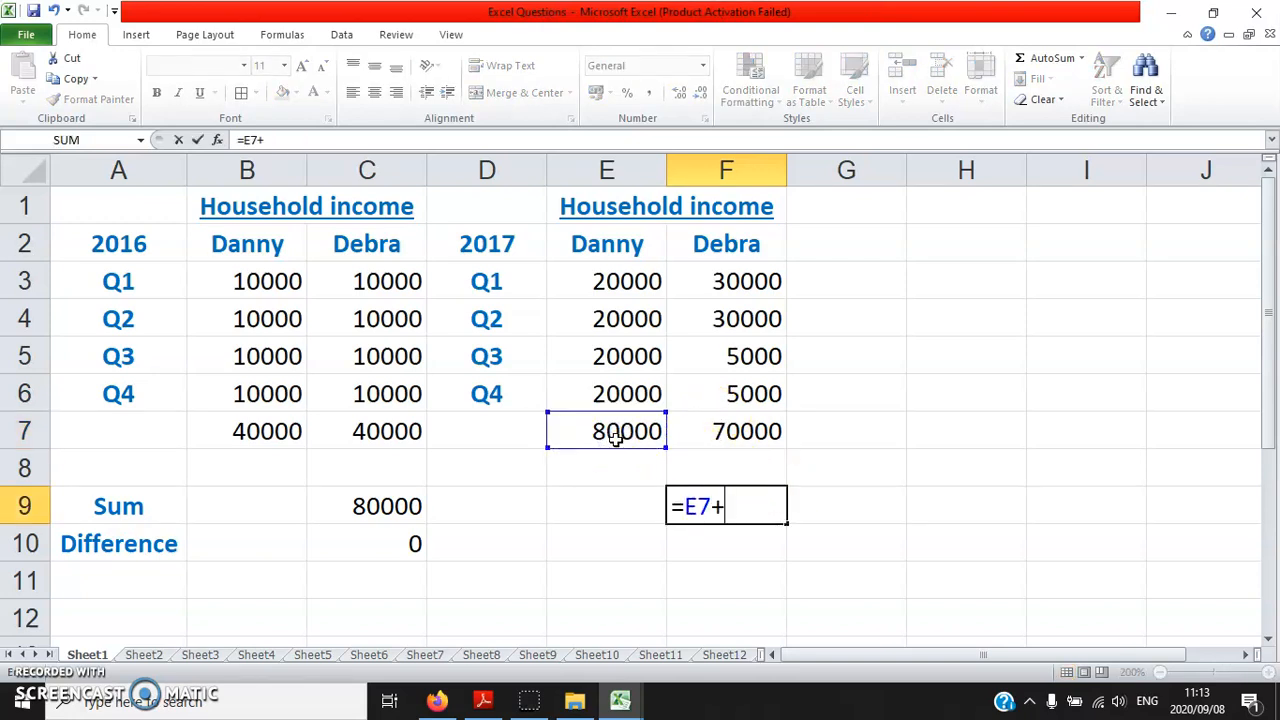
click(726, 430)
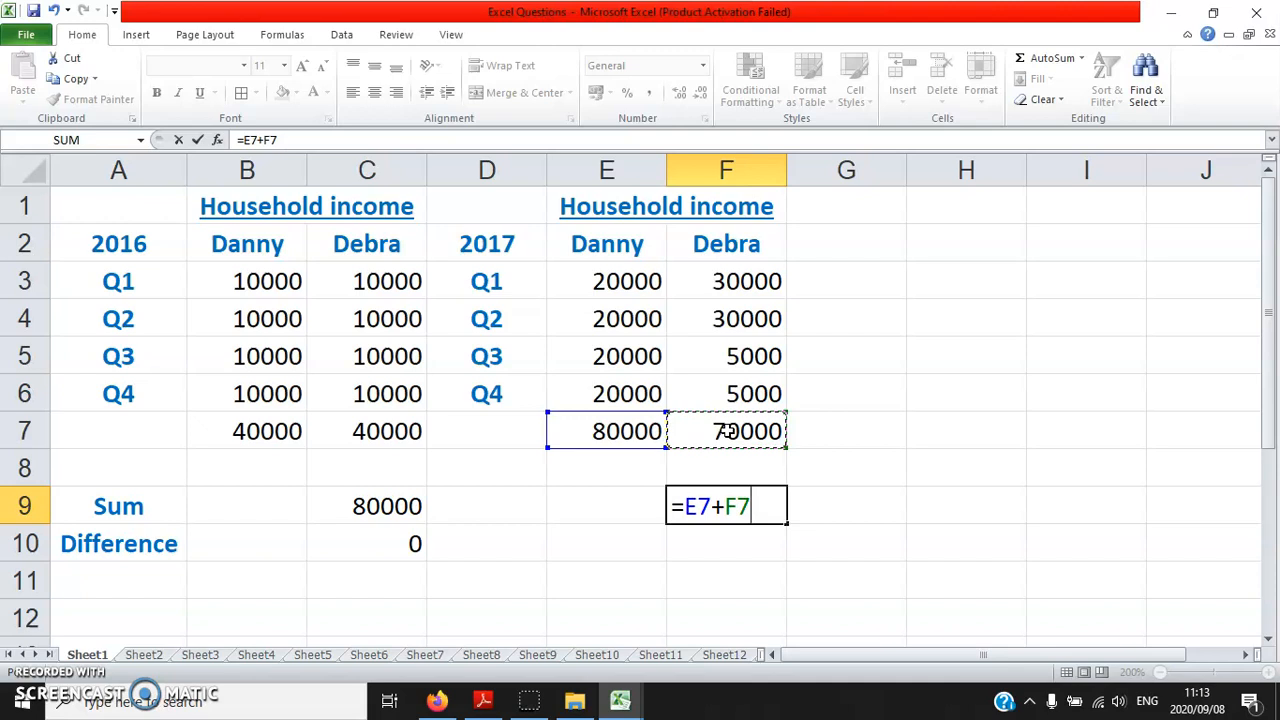
key(Return)
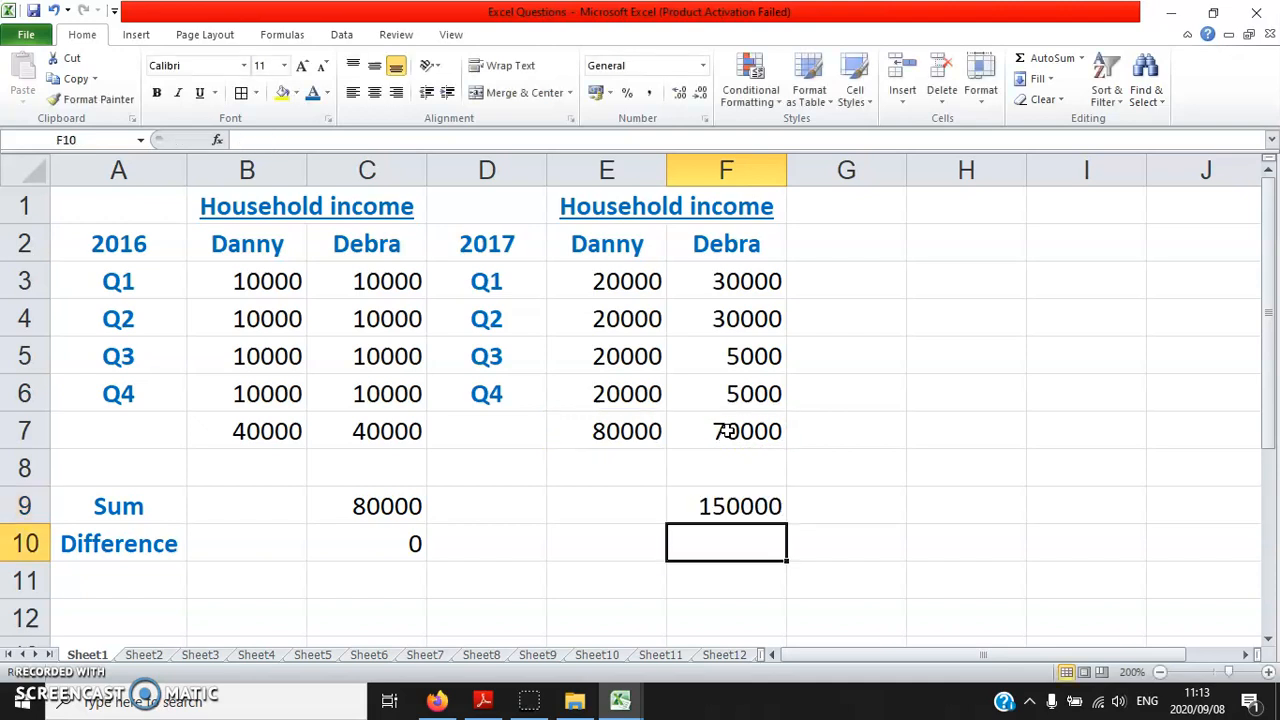
Calculate the difference between the two 2017 income totals, using =F7-E7 in F10
text(=)
click(727, 430)
text(-)
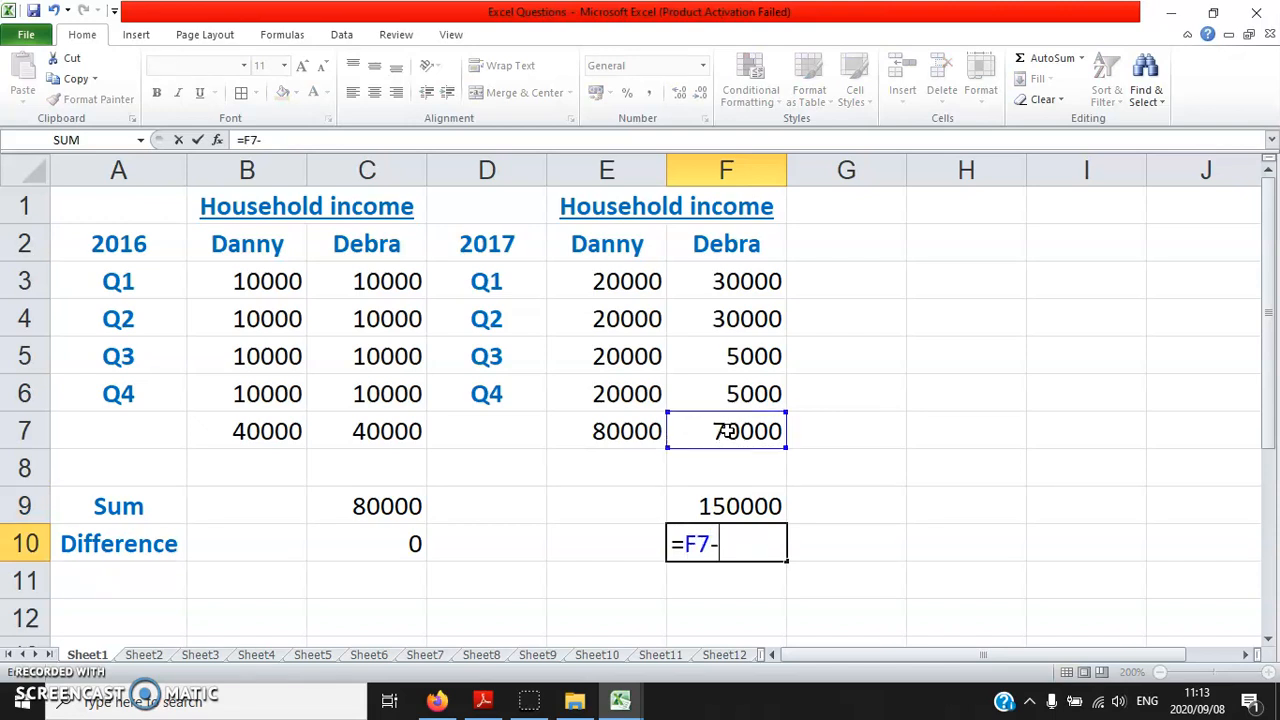
click(633, 429)
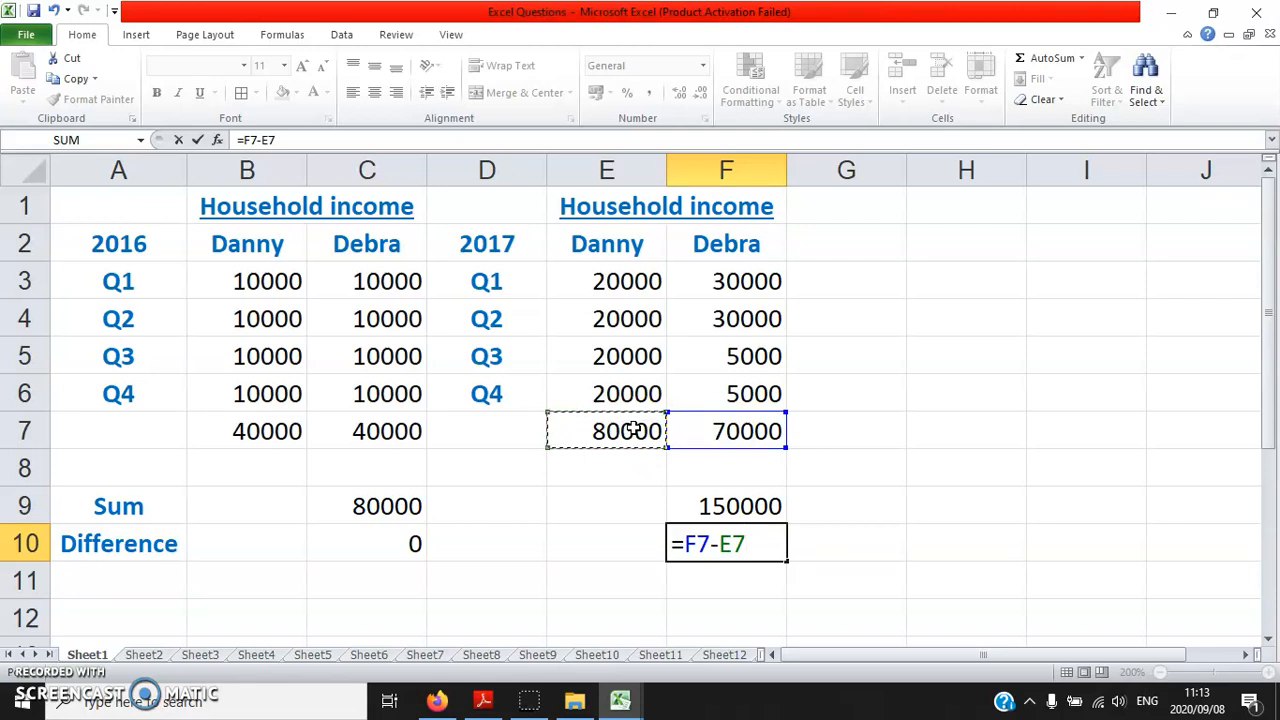
key(Return)
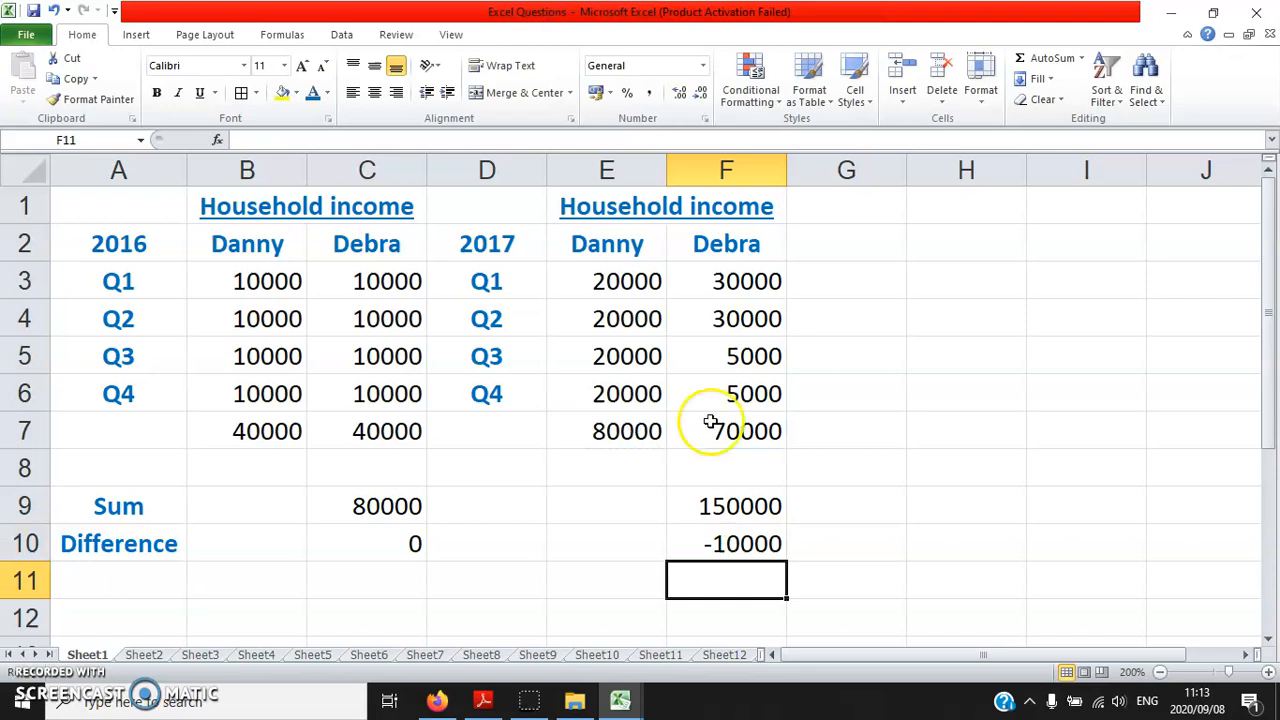
Fill the Sum and Difference rows, A9:F10, with yellow
drag(150, 548, 709, 512)
drag(157, 514, 698, 535)
click(283, 92)
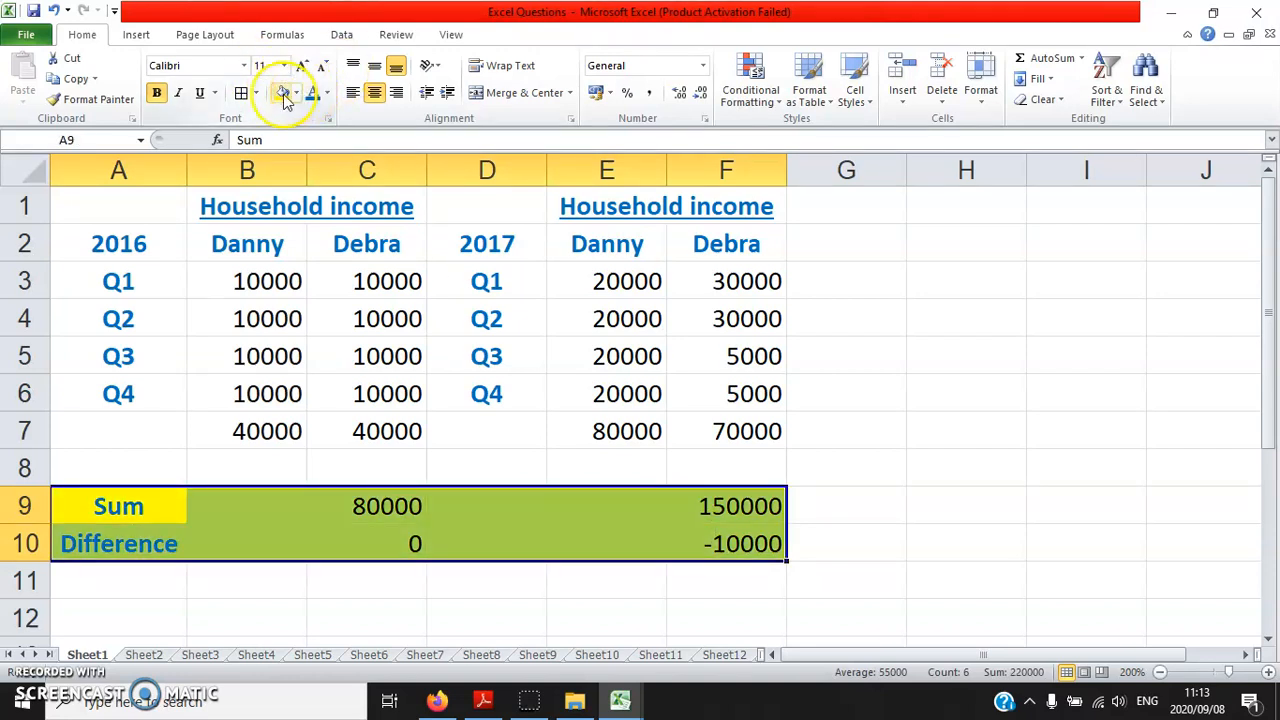
click(119, 199)
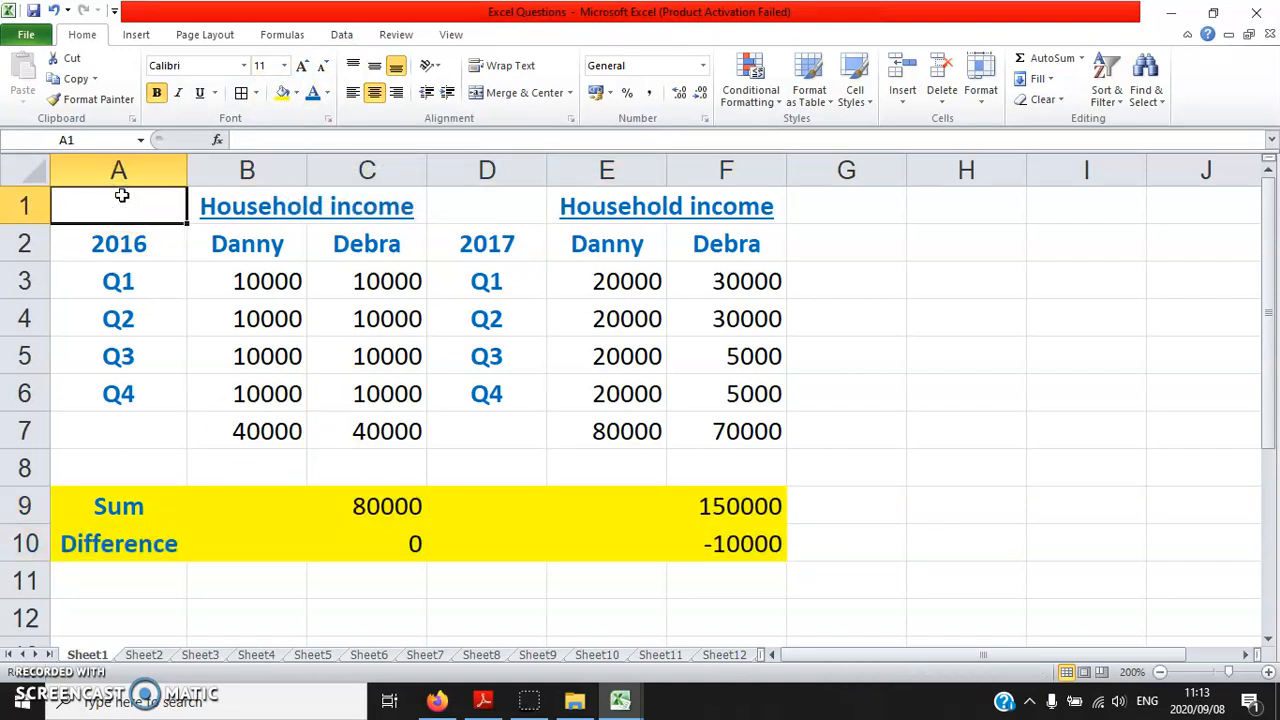
Compare the table with the final results on page 10 of Excel.pdf, read Question 2 on page 11, and return to the Excel workbook
click(483, 700)
scroll(501, 445, down, 3)
scroll(501, 445, down, 3)
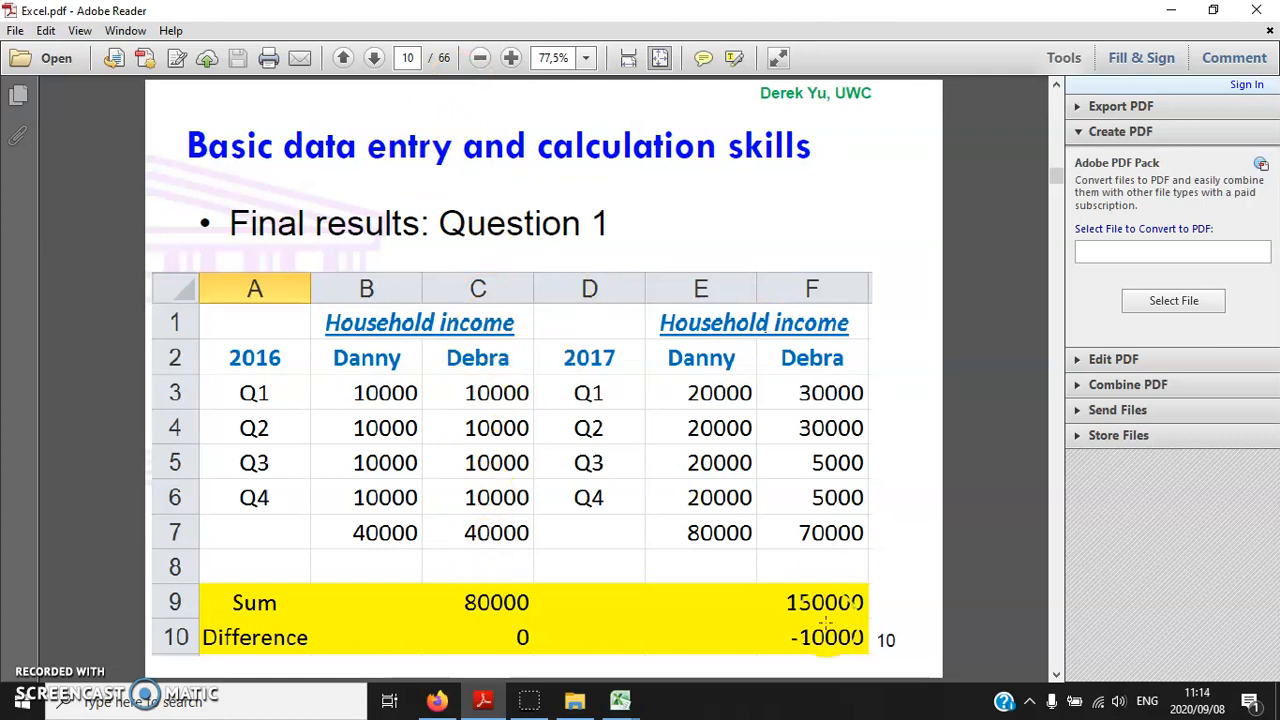
scroll(543, 478, down, 2)
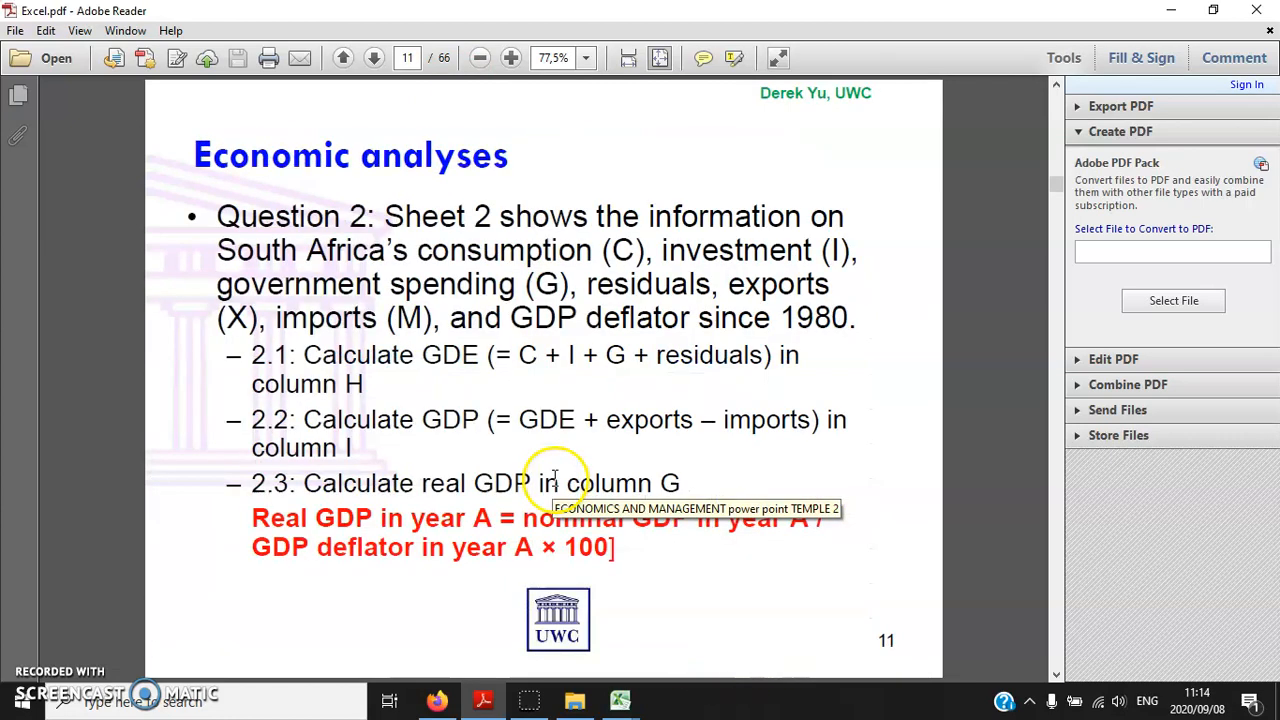
mouse_move(628, 708)
click(585, 630)
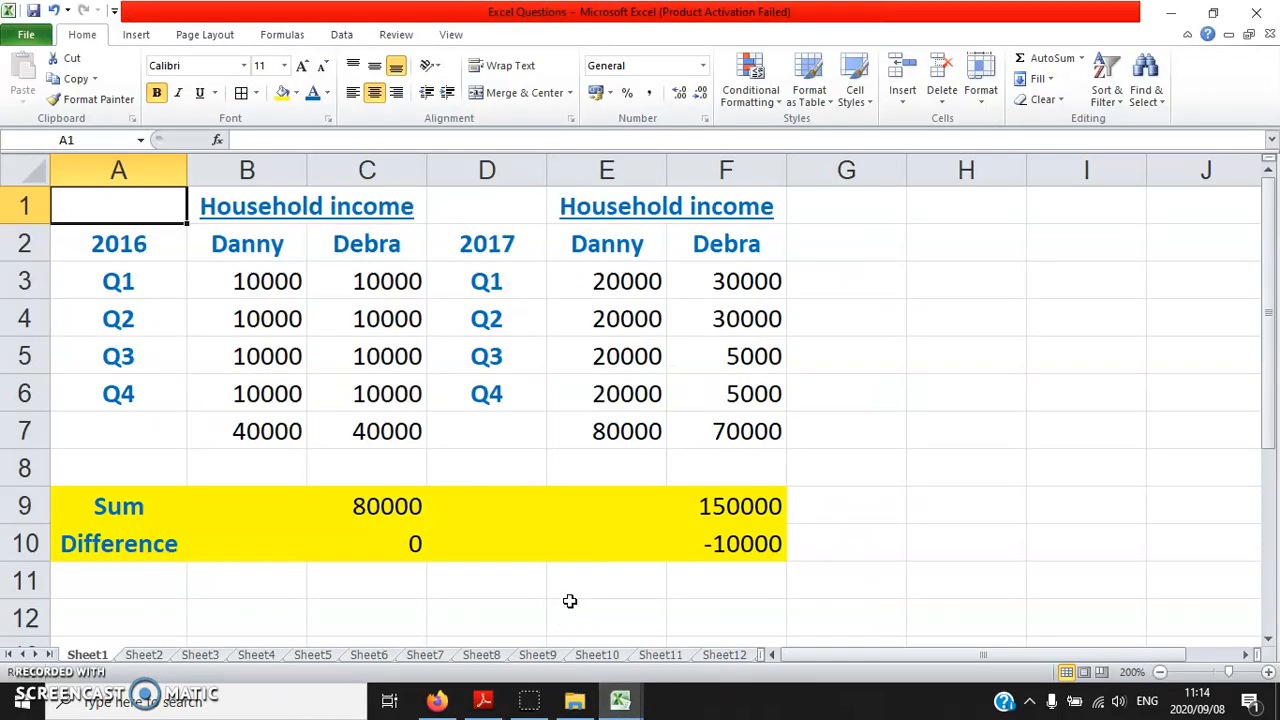
Open Sheet2 and look through its yearly data from the first row to the last
click(160, 654)
scroll(375, 457, down, 2)
scroll(390, 455, up, 2)
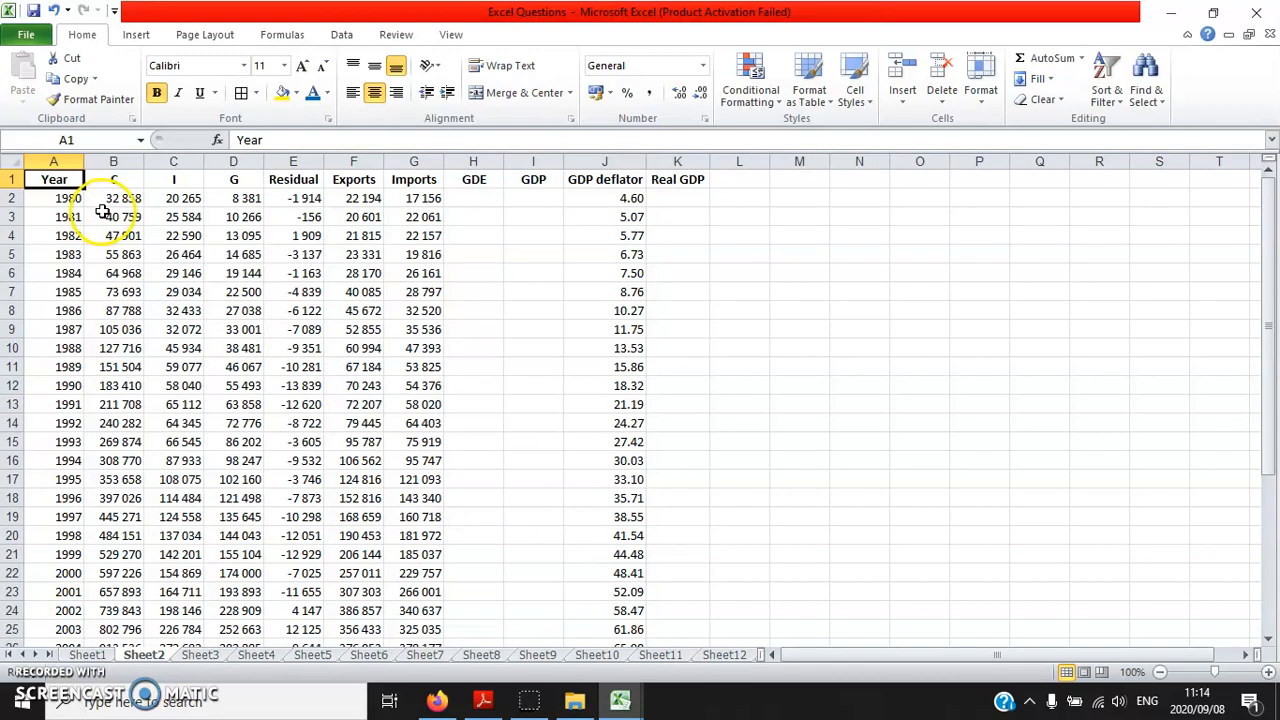
scroll(175, 318, down, 3)
scroll(177, 405, down, 4)
scroll(180, 470, up, 7)
scroll(156, 447, down, 1)
scroll(156, 447, up, 1)
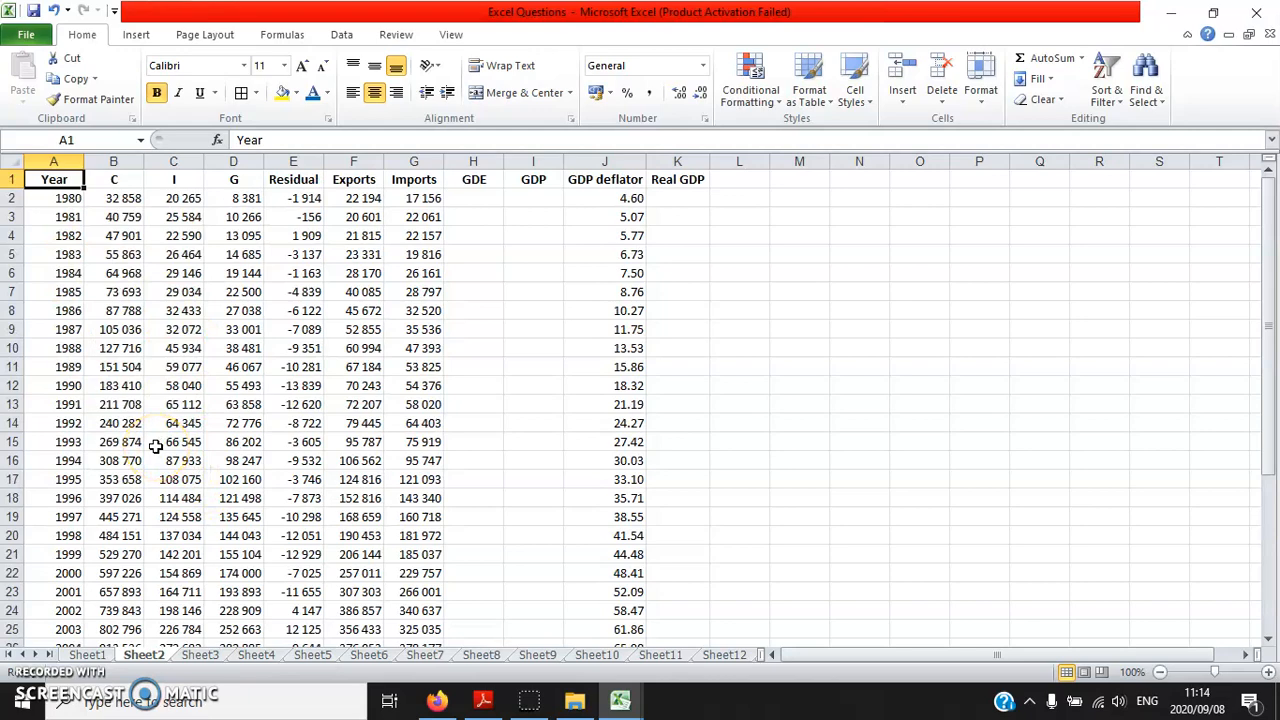
scroll(160, 420, down, 9)
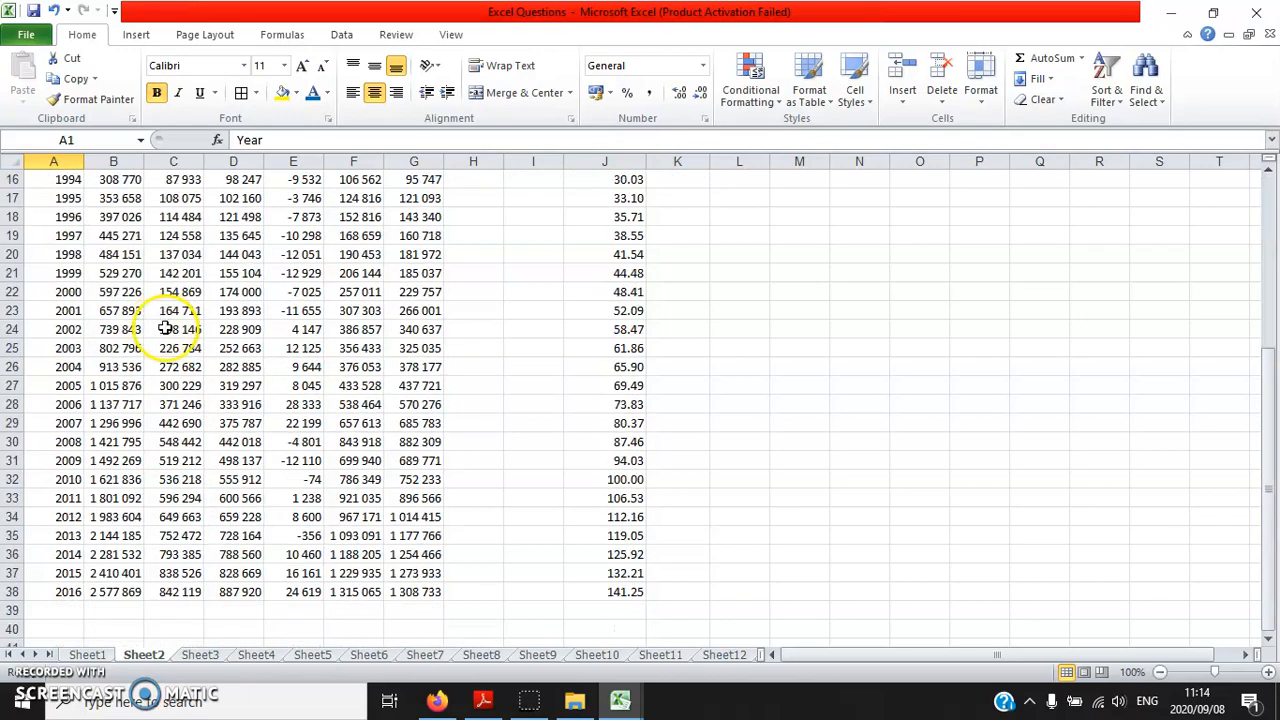
scroll(186, 380, up, 9)
click(66, 199)
scroll(186, 400, down, 6)
scroll(197, 420, up, 6)
Examine the 1980 cells of each Sheet2 column, from C, I and G through GDP deflator and Real GDP
click(120, 199)
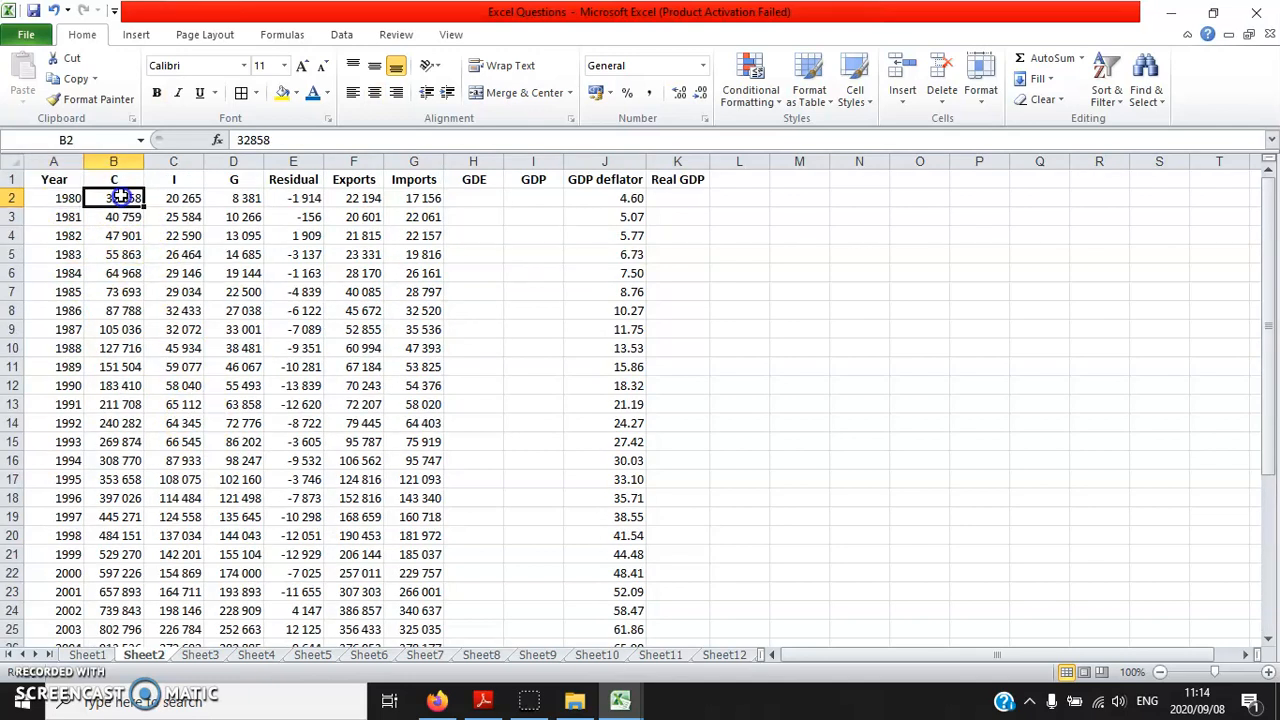
click(177, 199)
click(247, 198)
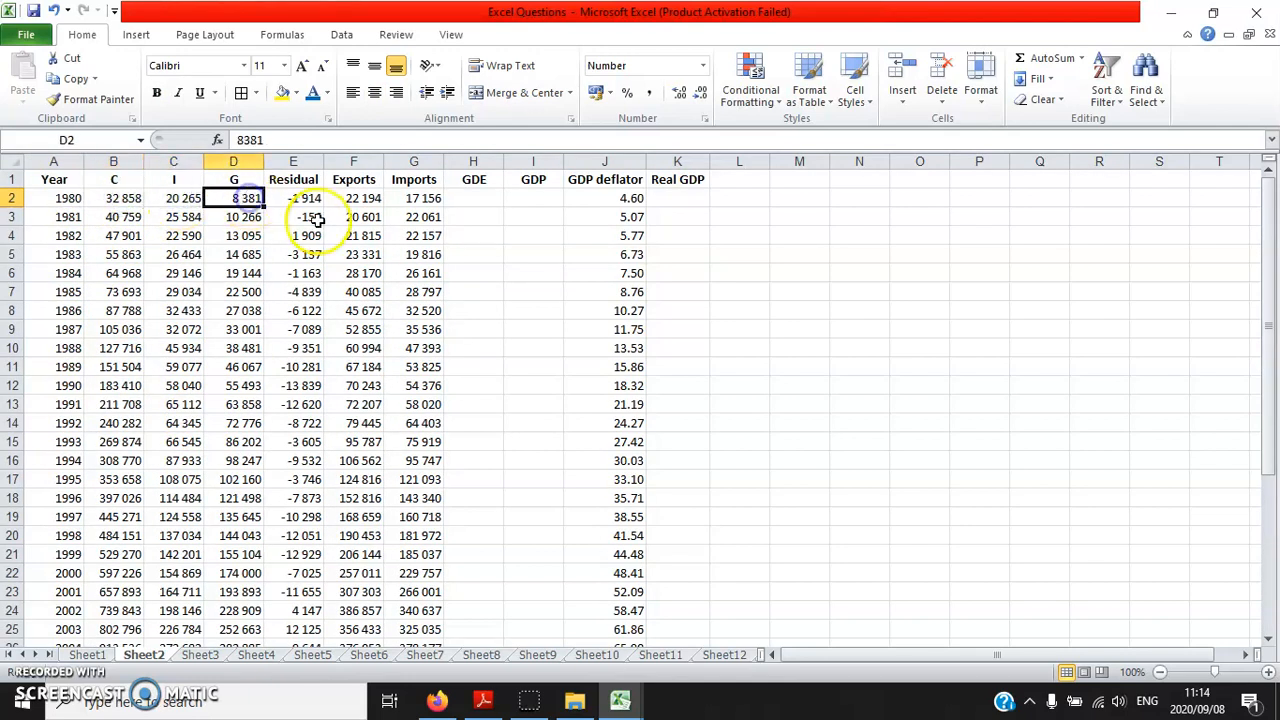
click(170, 199)
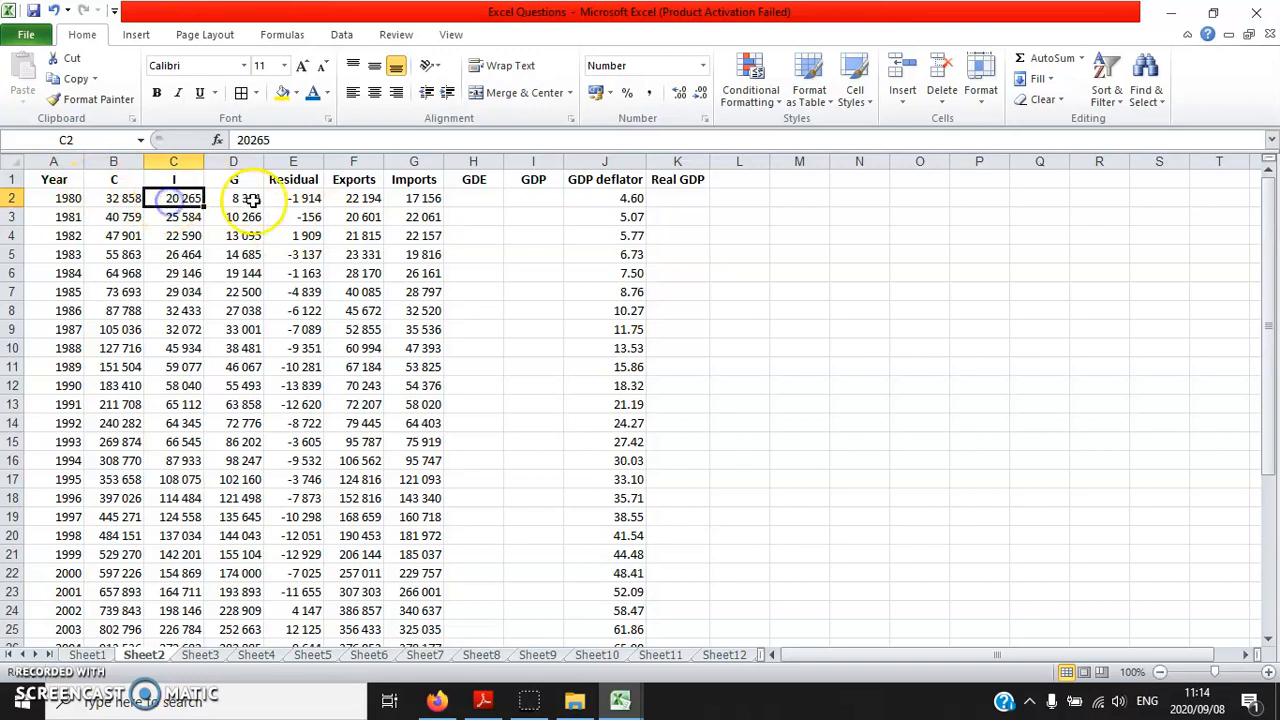
click(130, 199)
click(177, 199)
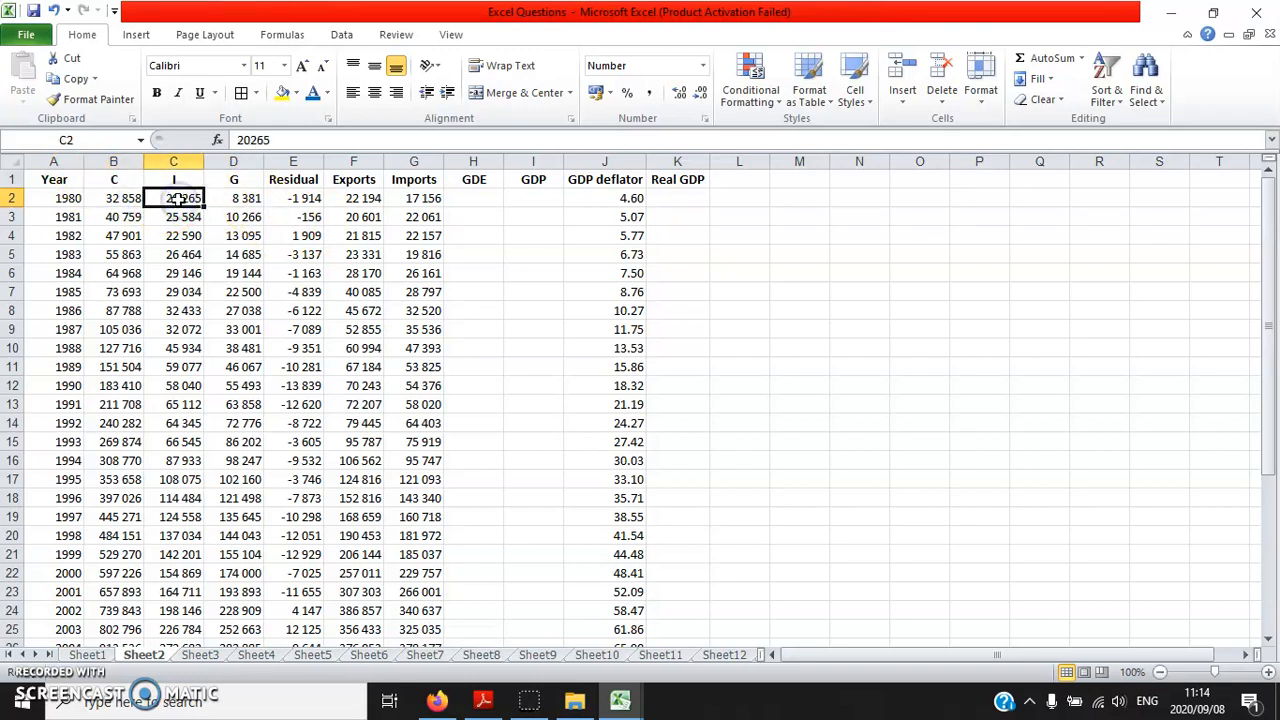
click(215, 200)
click(297, 194)
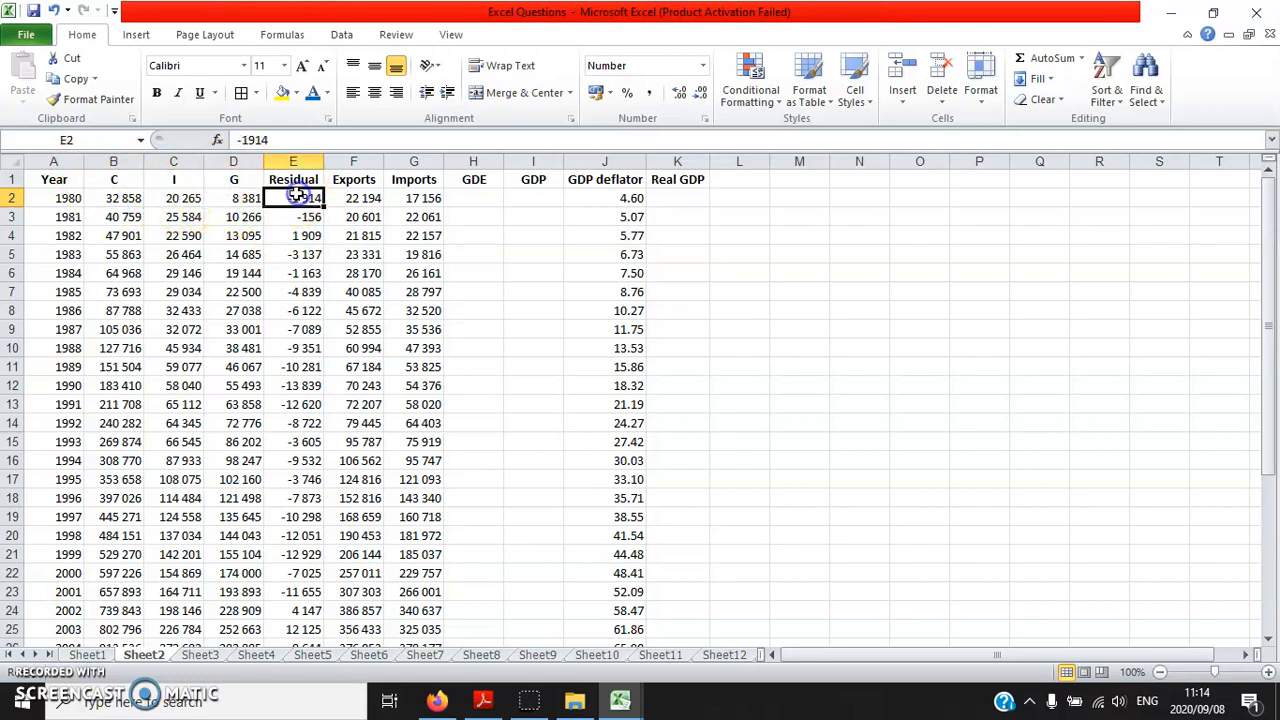
click(355, 197)
click(431, 198)
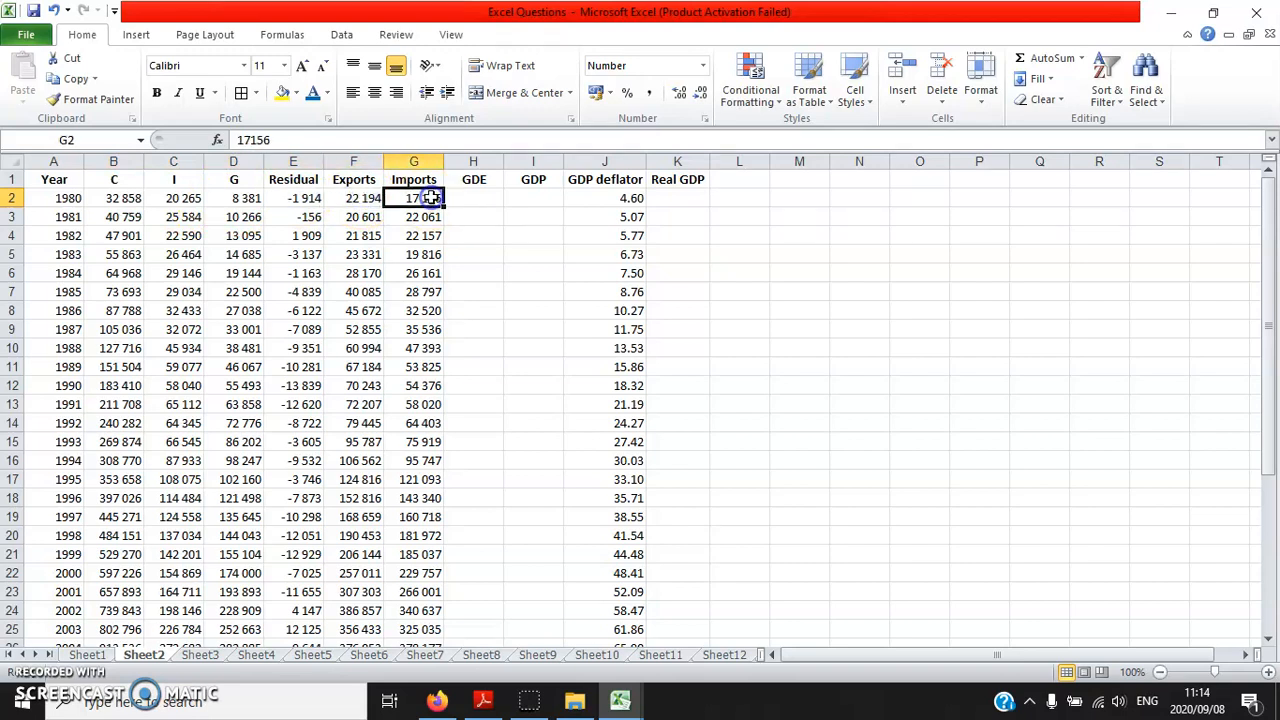
click(468, 197)
click(537, 198)
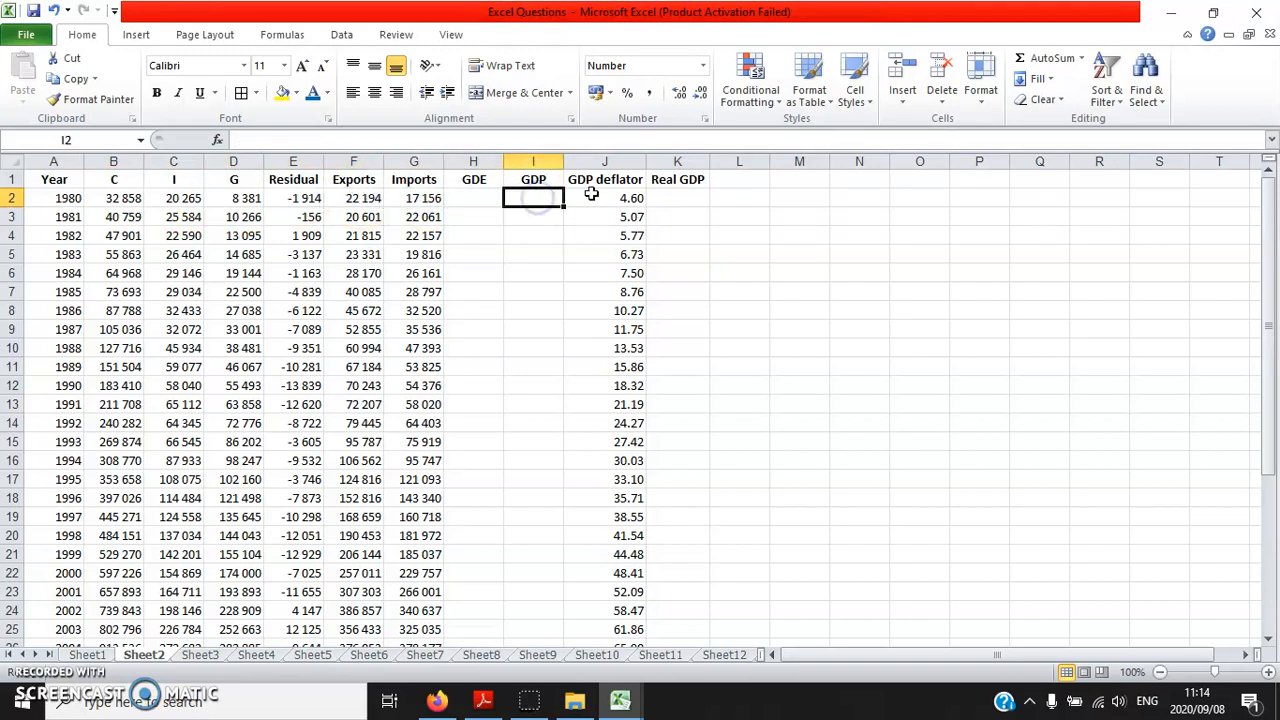
click(591, 196)
click(677, 199)
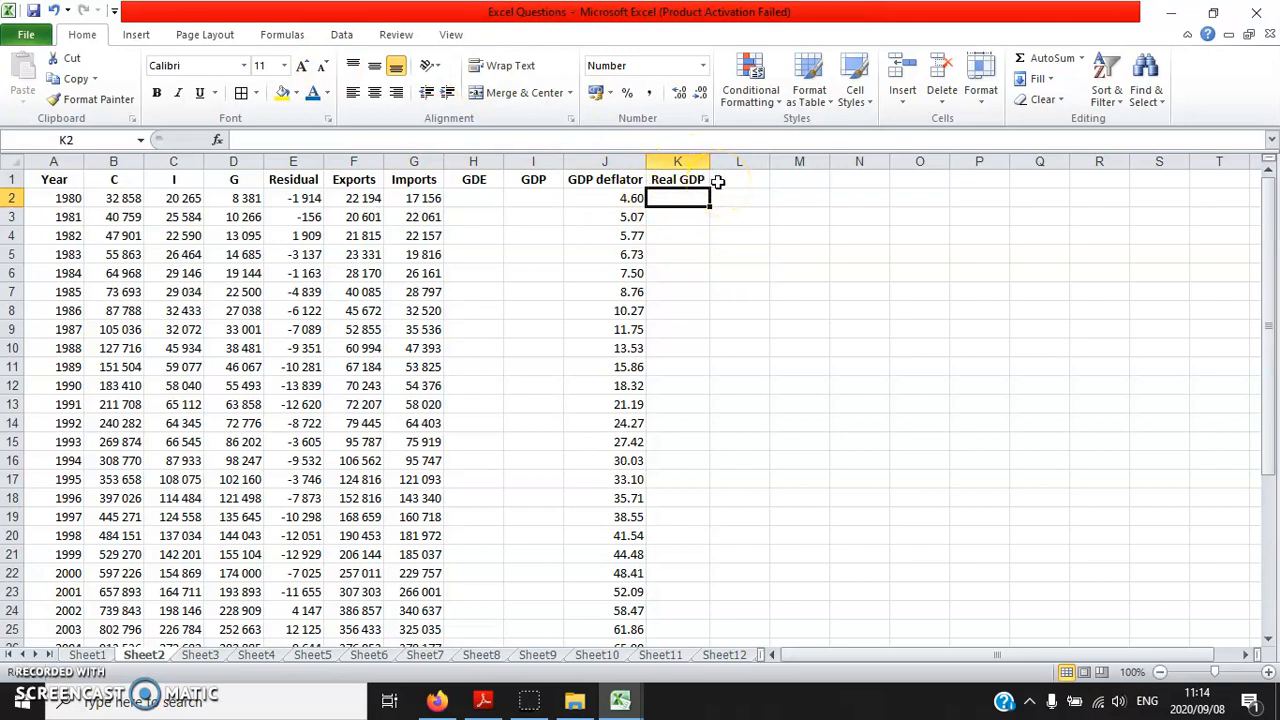
Read items 2.1 to 2.3 on page 11 of Excel.pdf and return to the Excel workbook
click(484, 703)
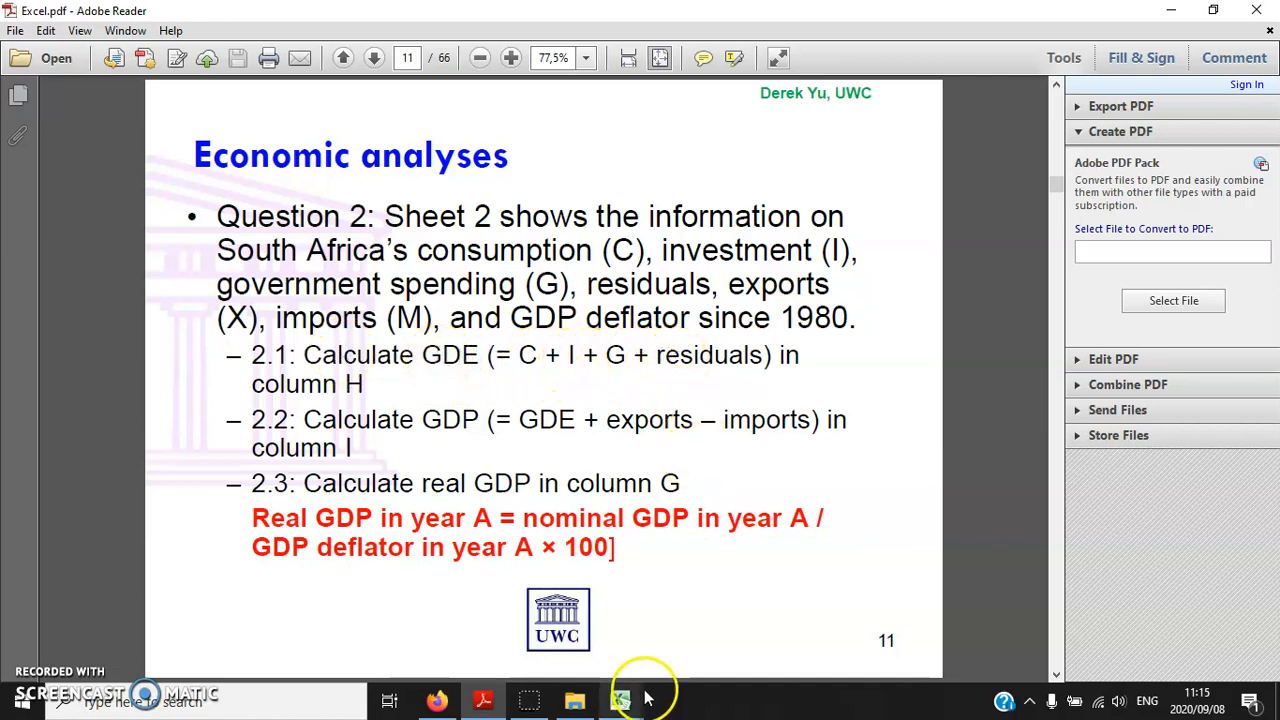
mouse_move(620, 700)
click(592, 652)
Calculate the 1980 GDE from consumption, investment, government spending and residual, using =B2+C2+D2+E2 in H2
click(465, 205)
text(=)
click(117, 200)
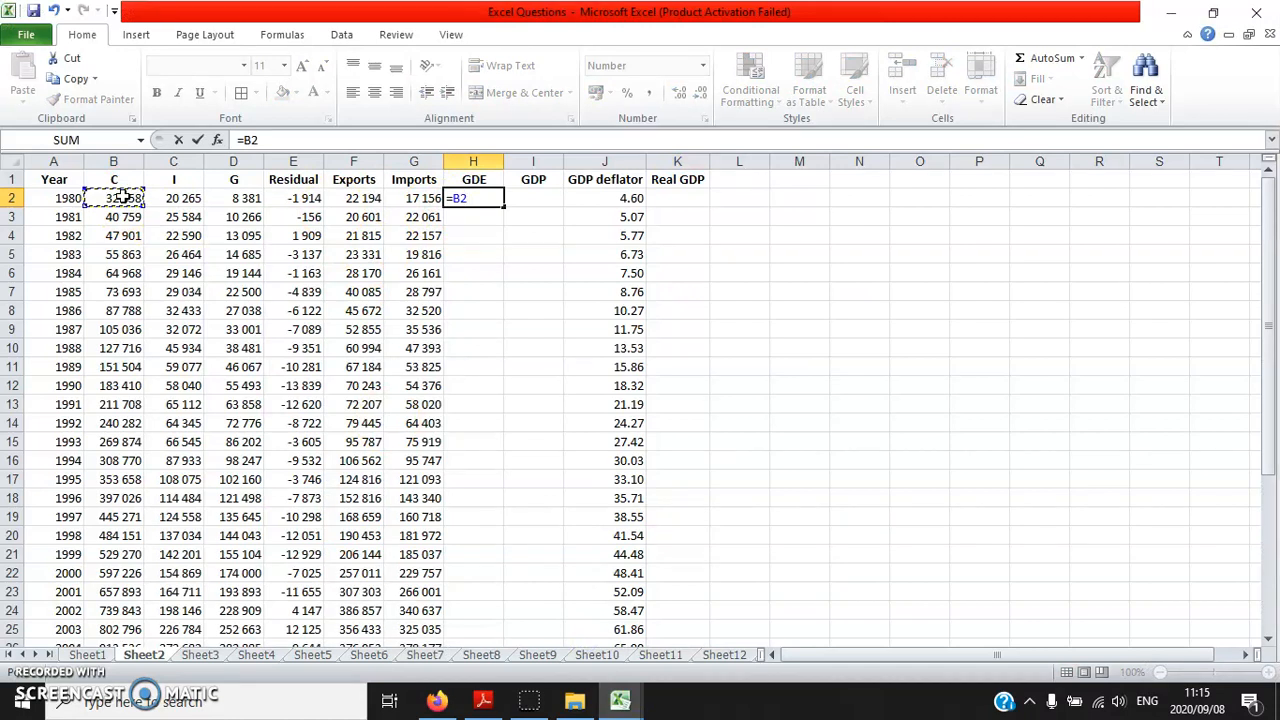
text(+)
click(174, 198)
text(+)
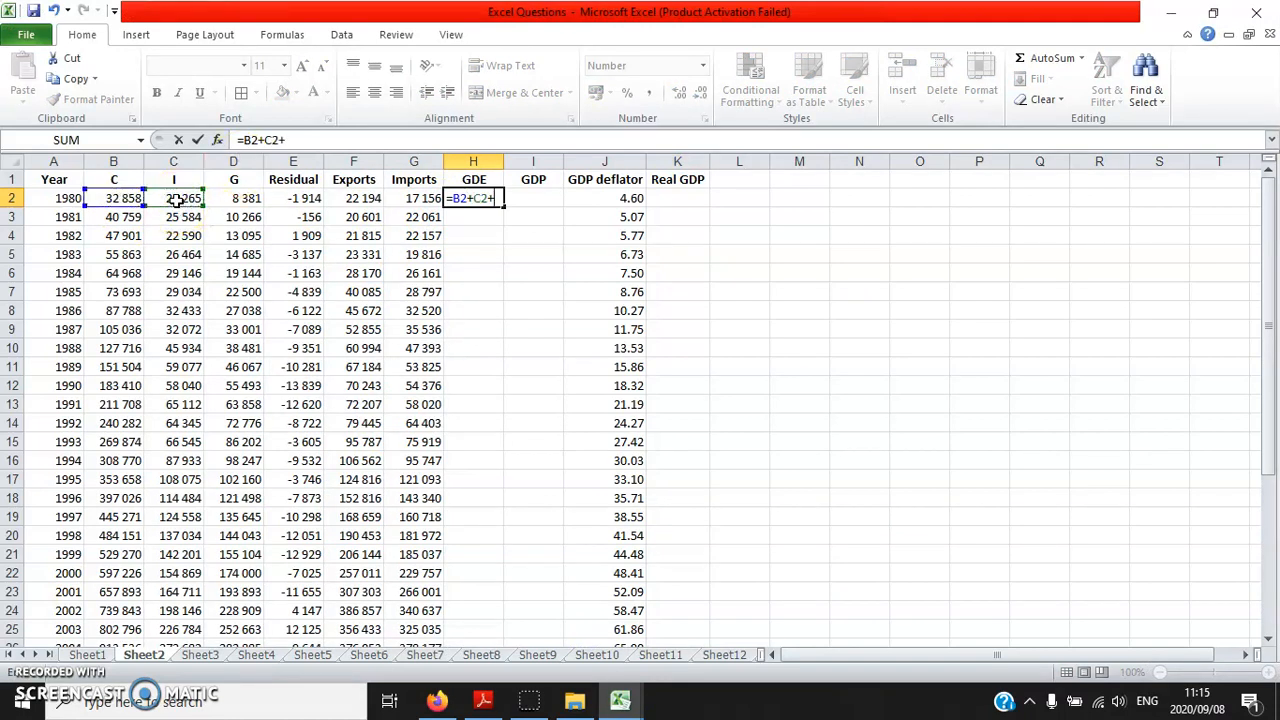
click(249, 198)
text(+)
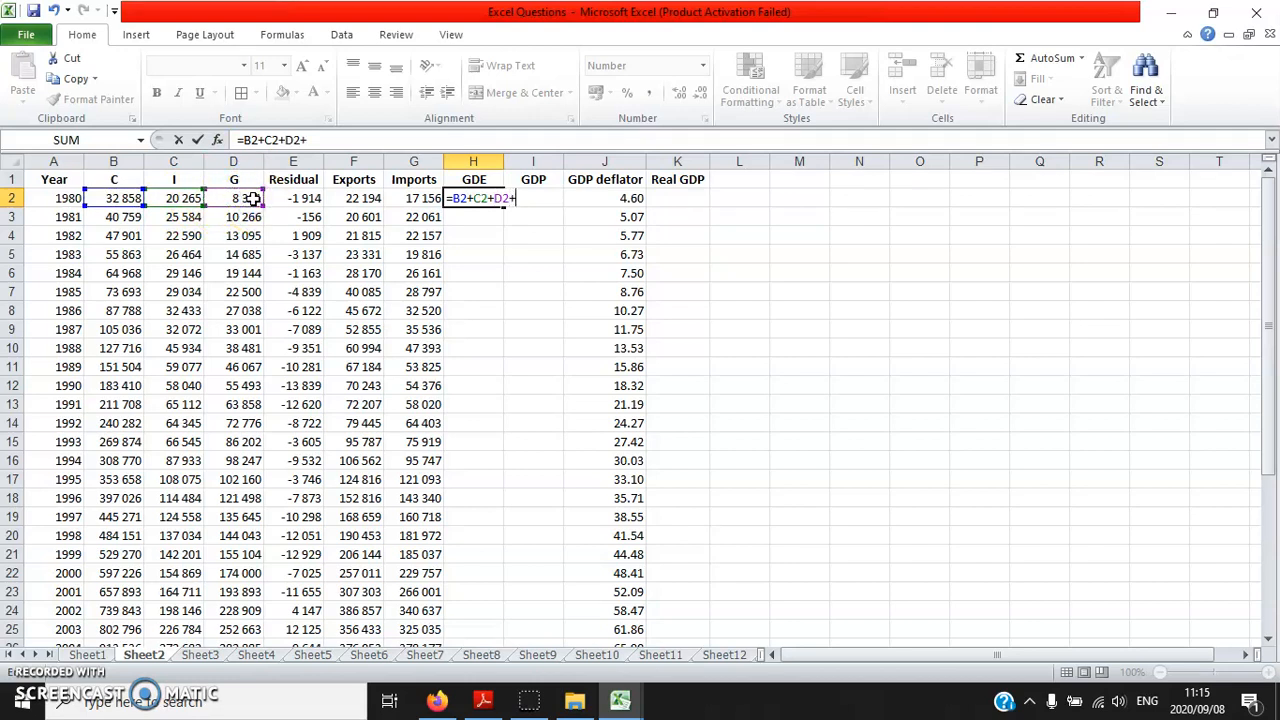
click(284, 197)
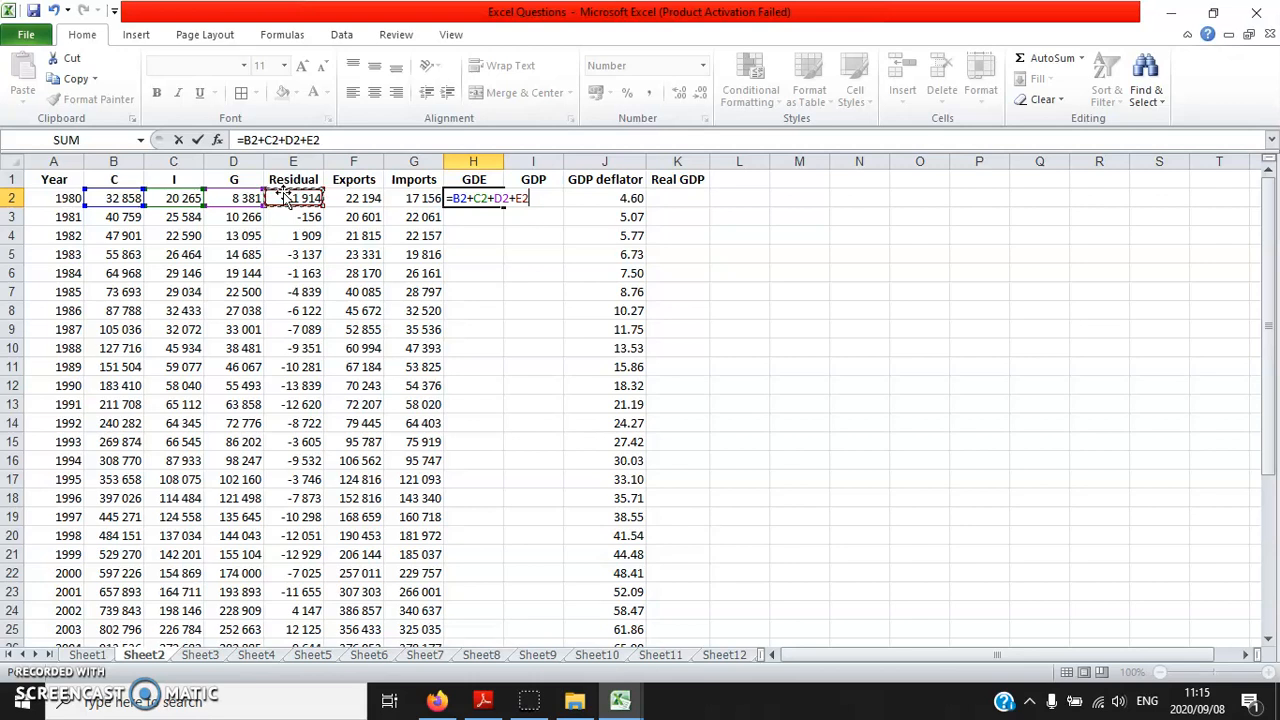
key(Return)
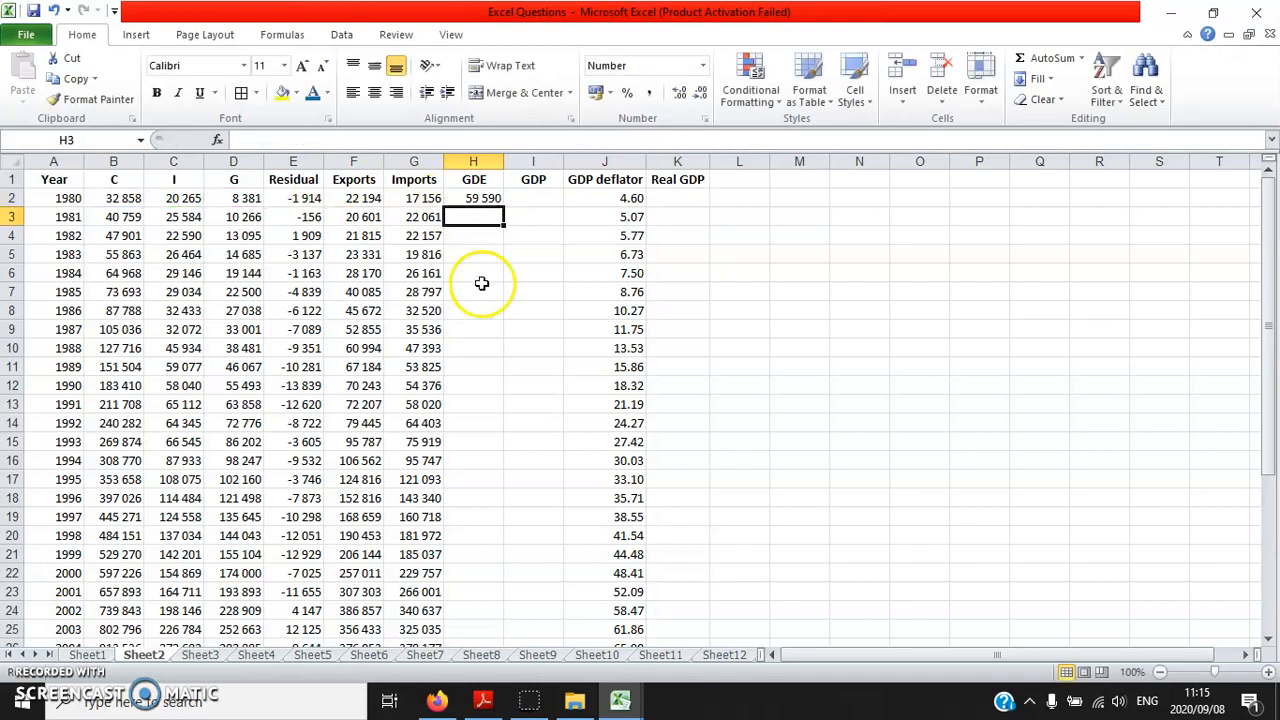
Look through the GDE cells in column H that still need a formula, from 1981 downwards
scroll(491, 300, down, 10)
scroll(471, 400, up, 10)
drag(70, 217, 95, 630)
drag(468, 228, 457, 615)
scroll(508, 505, down, 11)
scroll(531, 489, up, 11)
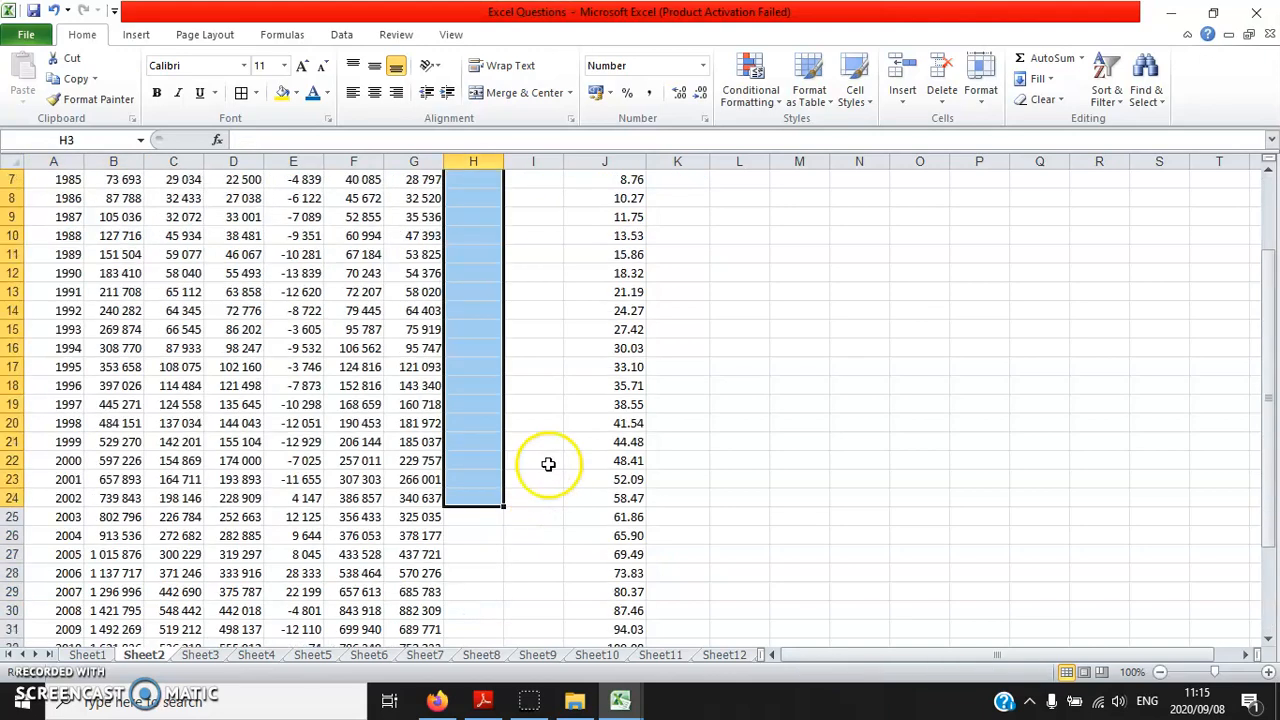
Try filling the 1980 GDE formula from H2 down the column, check the copied formula in H3, and undo the fill
click(473, 199)
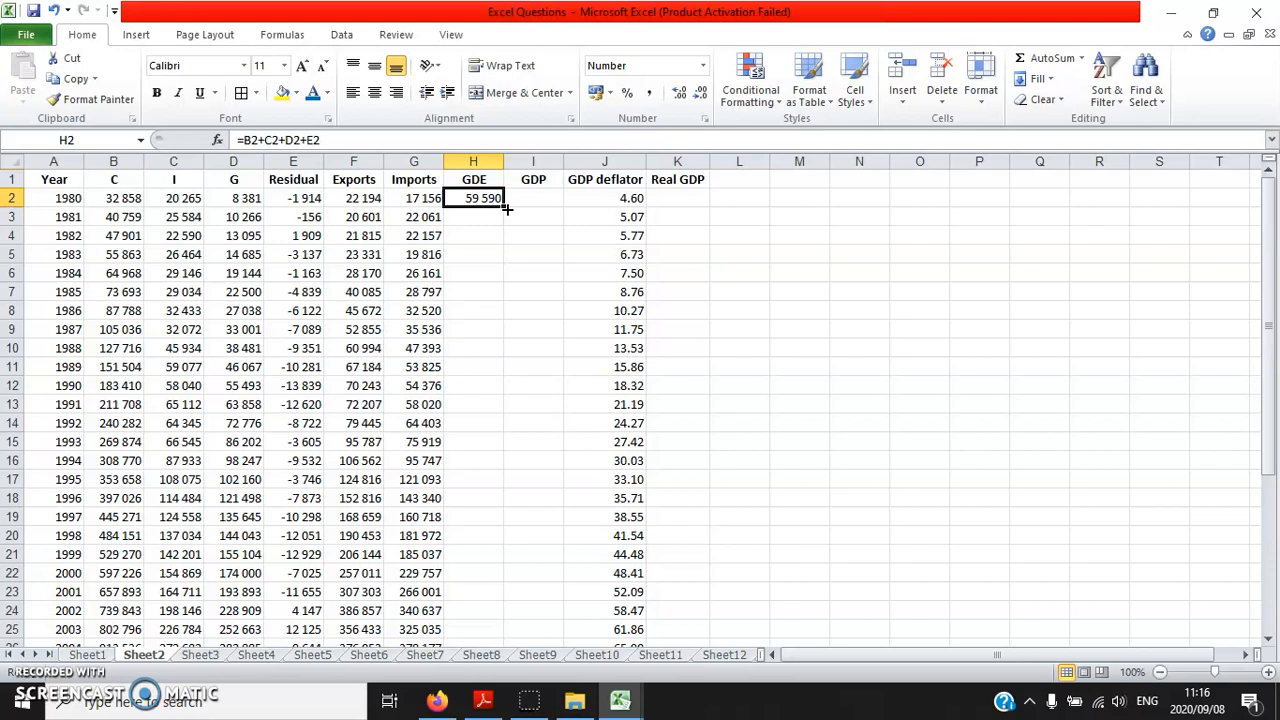
double_click(507, 209)
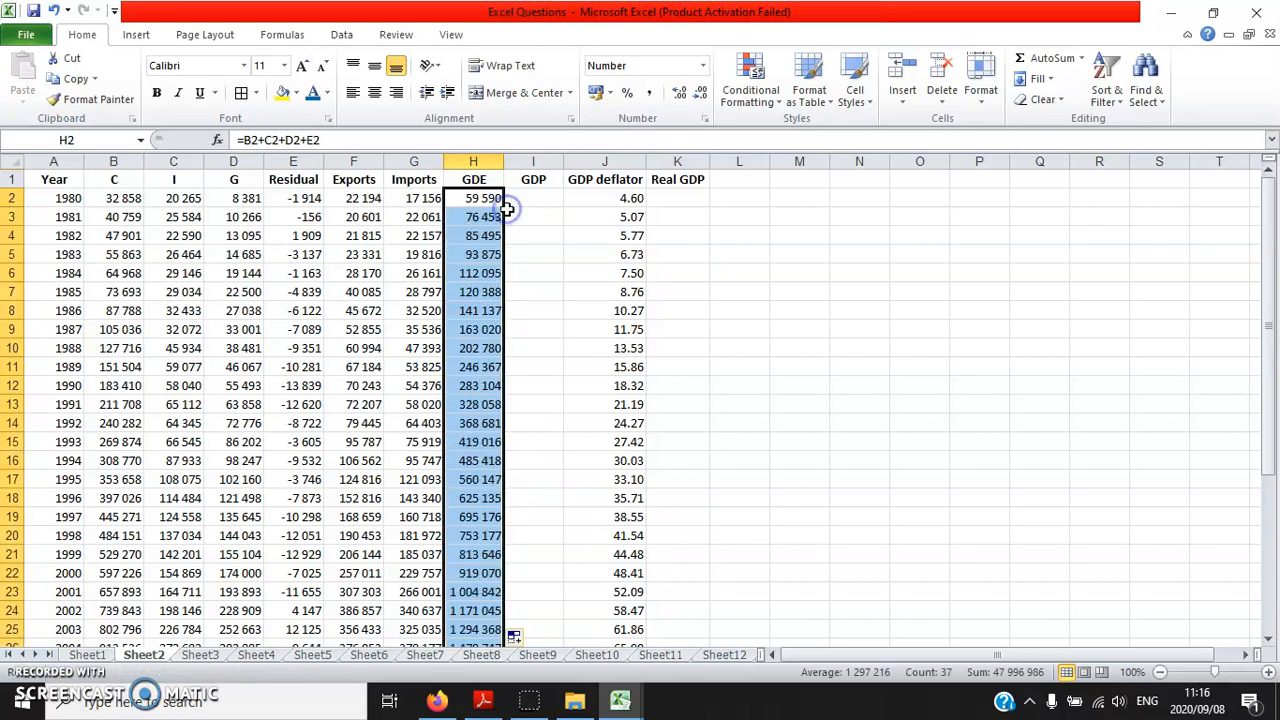
click(470, 218)
scroll(532, 421, down, 12)
scroll(532, 421, up, 12)
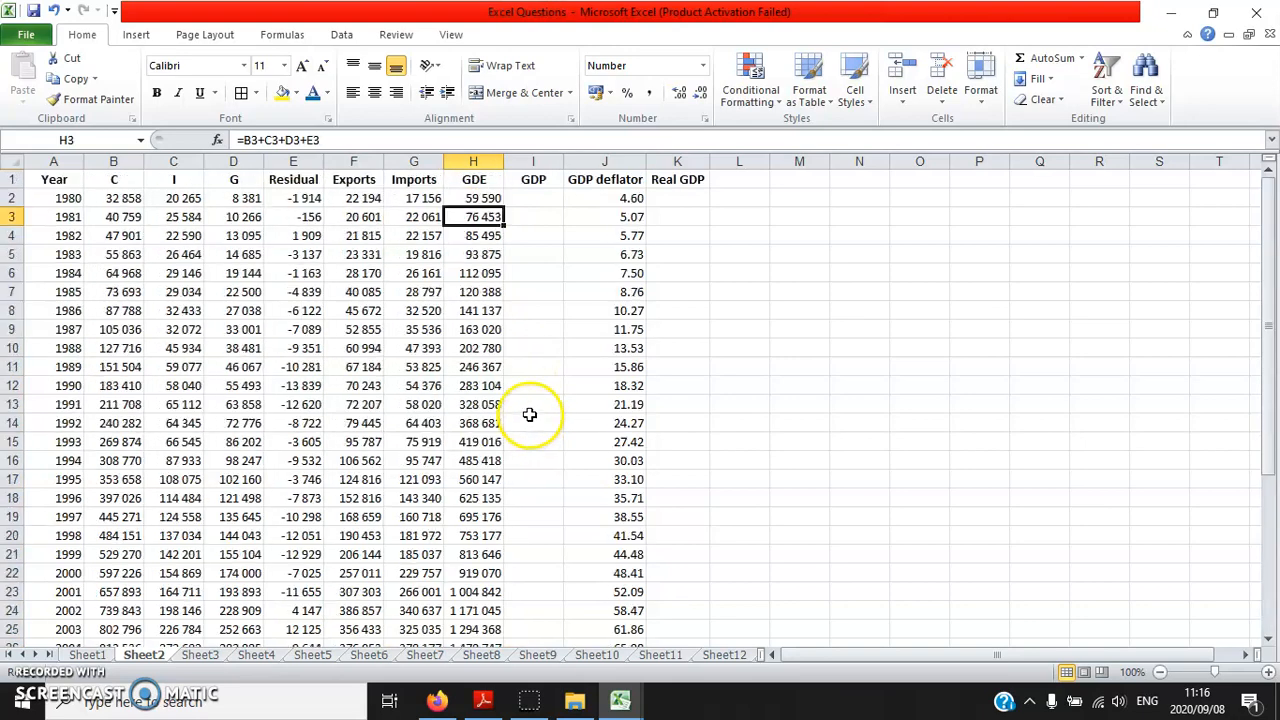
click(52, 10)
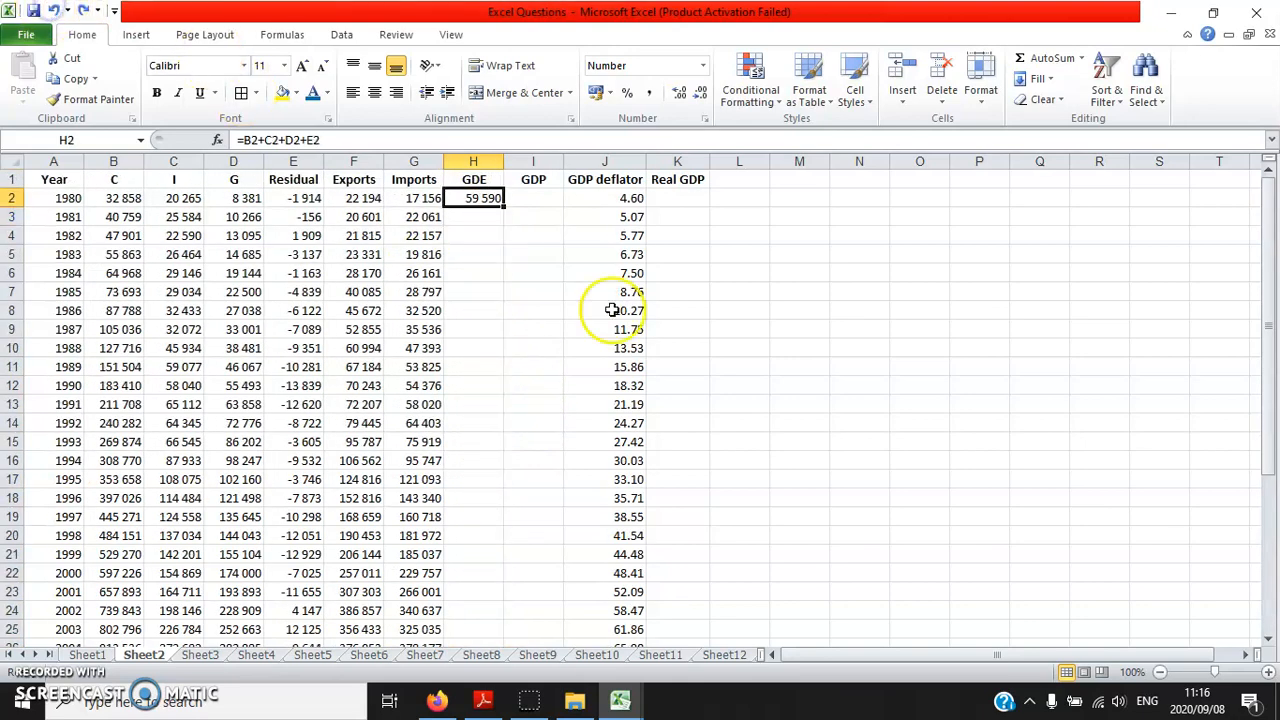
Fill the GDE formula from H2 down column H to 2016 and check the copied formula
double_click(503, 205)
scroll(508, 550, down, 11)
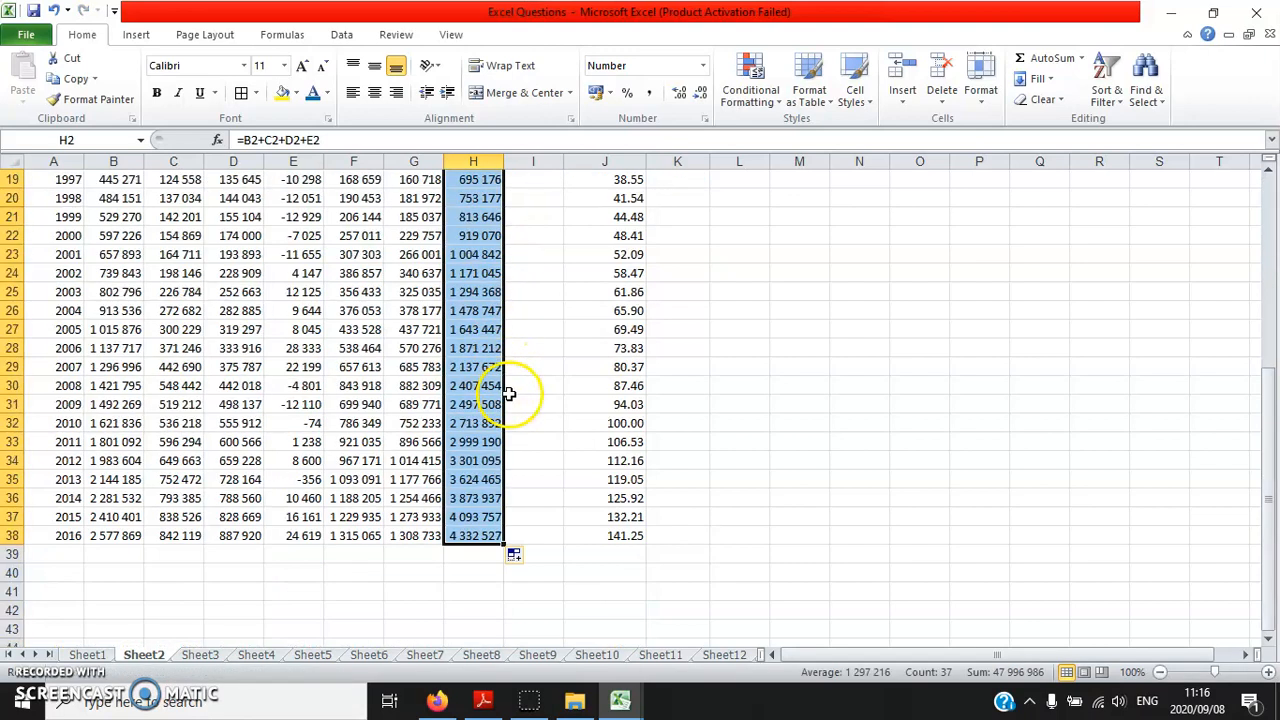
scroll(515, 400, up, 11)
click(482, 202)
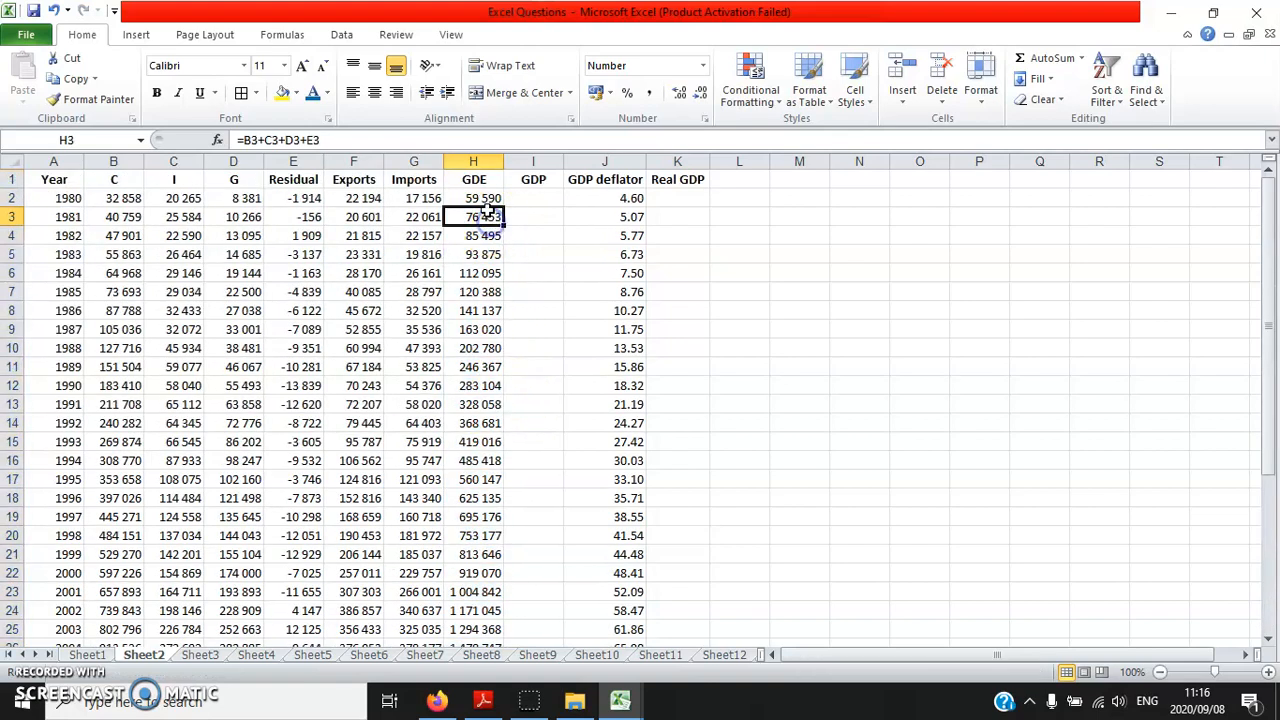
Read item 2.2 on calculating GDP in Excel.pdf and return to the Excel Questions workbook
click(527, 199)
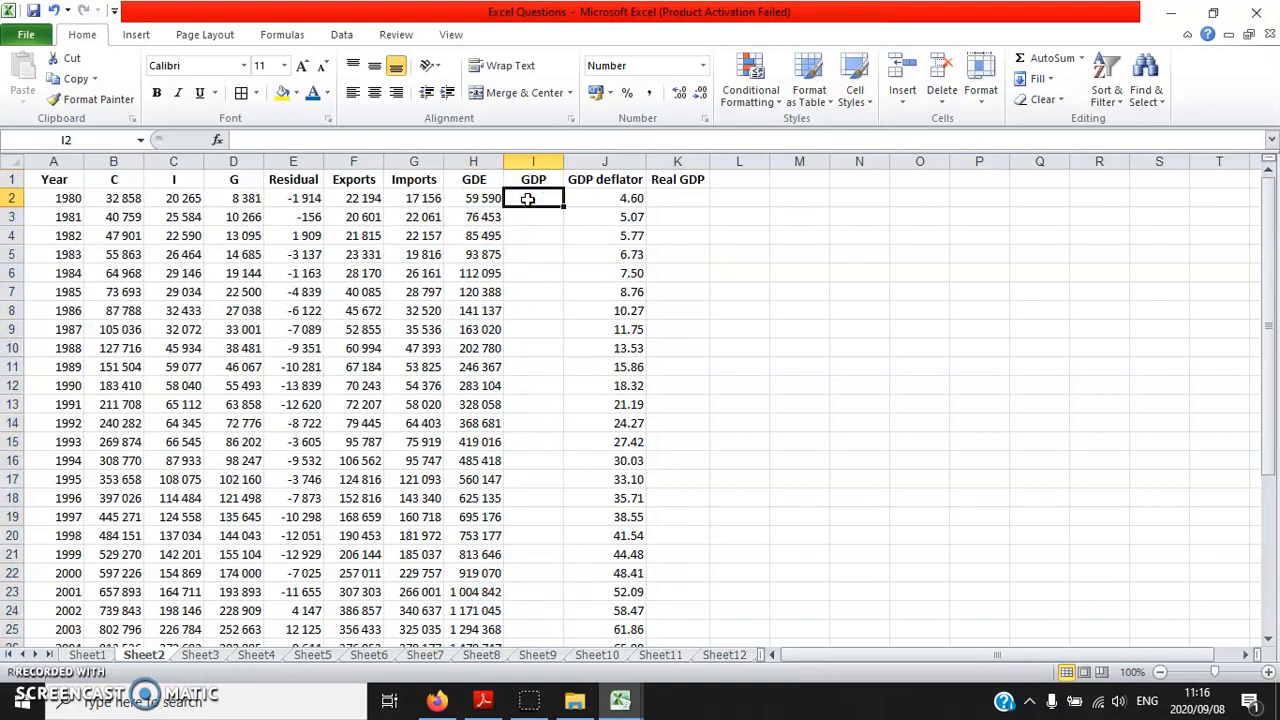
click(484, 699)
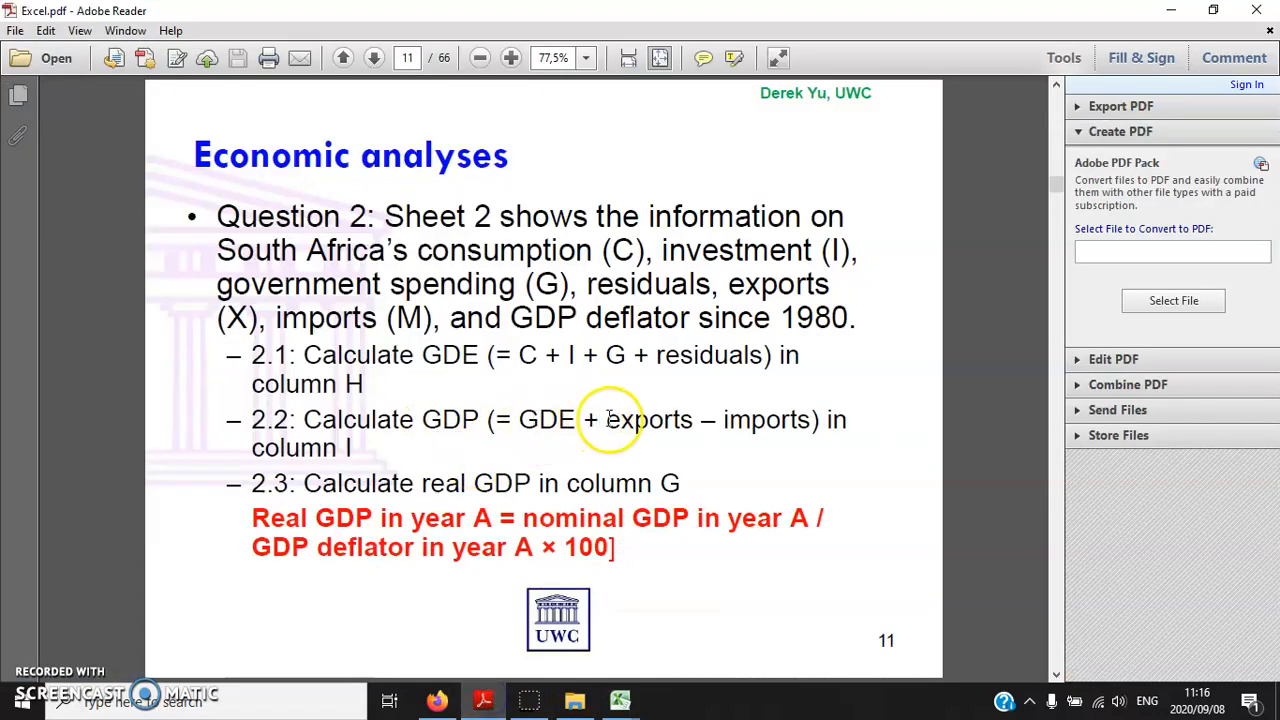
mouse_move(620, 699)
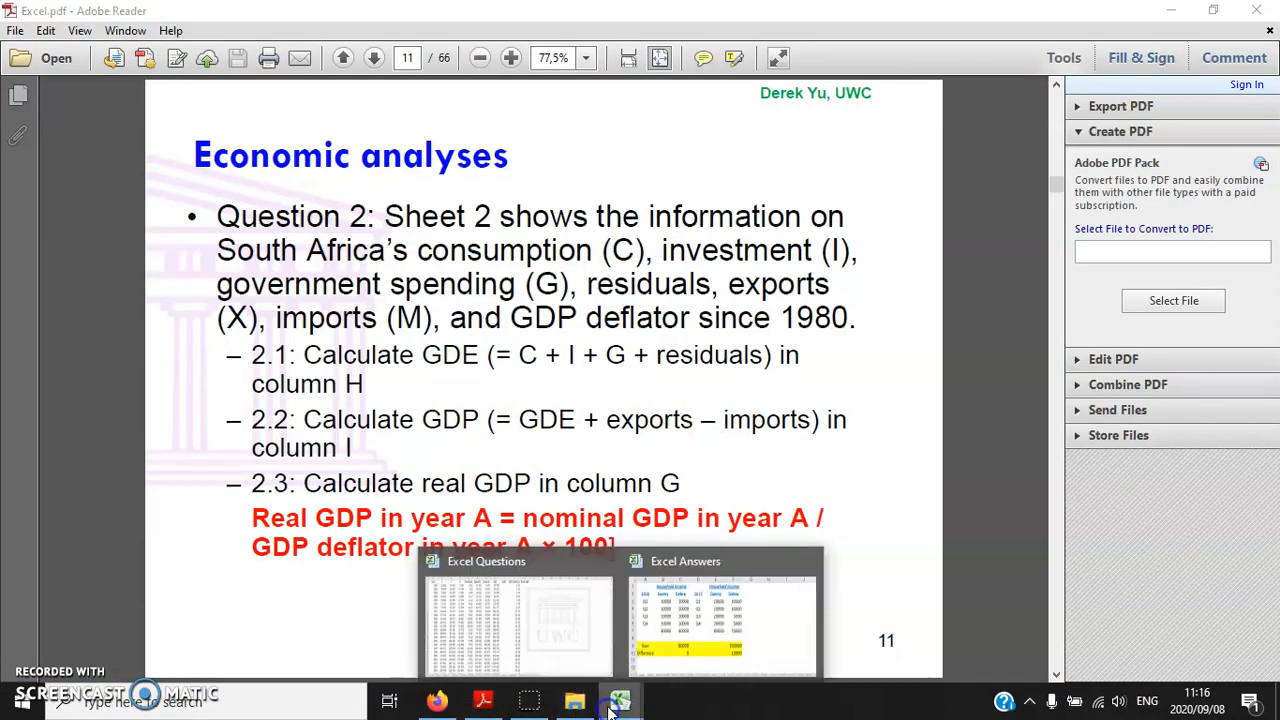
click(593, 637)
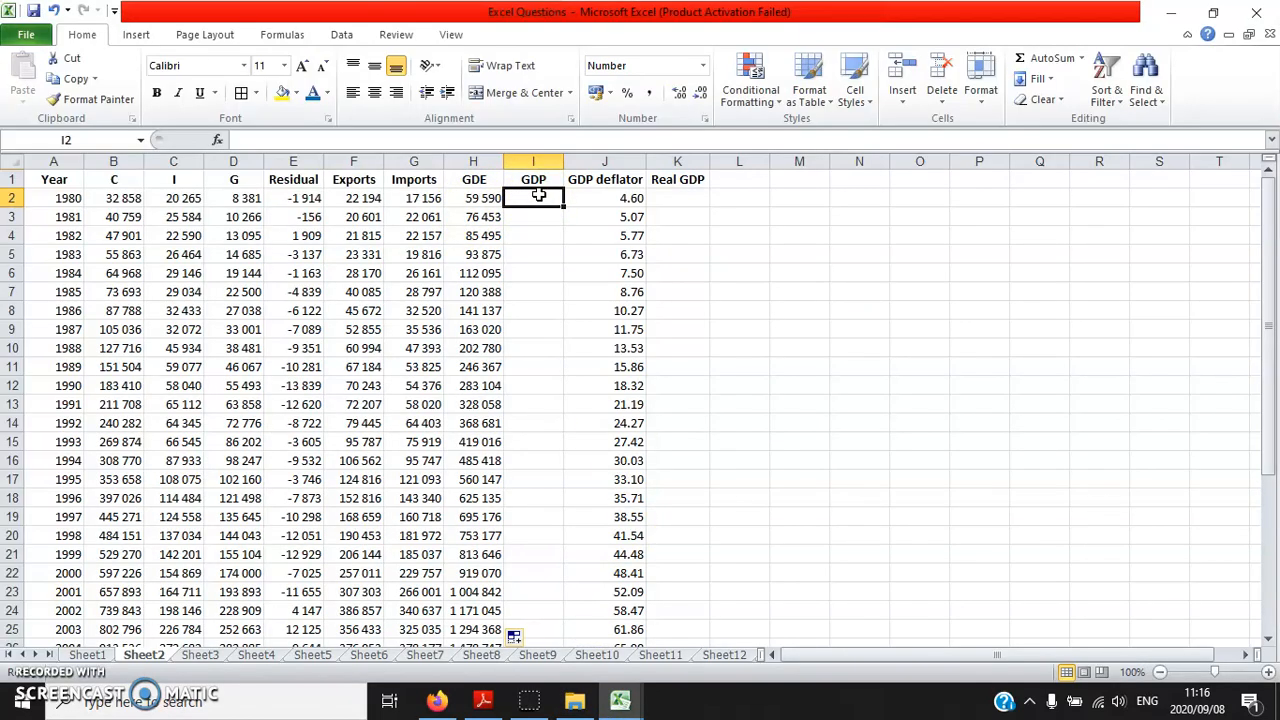
Calculate the 1980 GDP in I2 as GDE plus exports minus imports, using =H2+F2-G2
text(=)
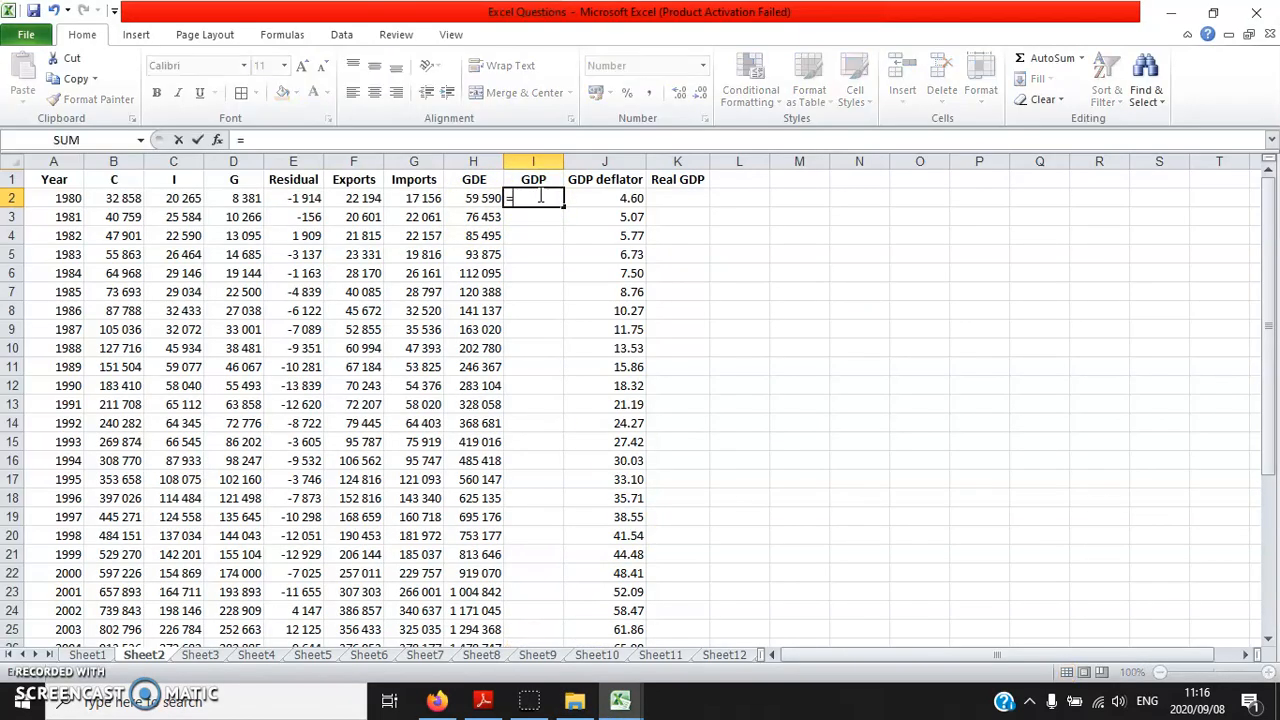
click(478, 198)
text(+)
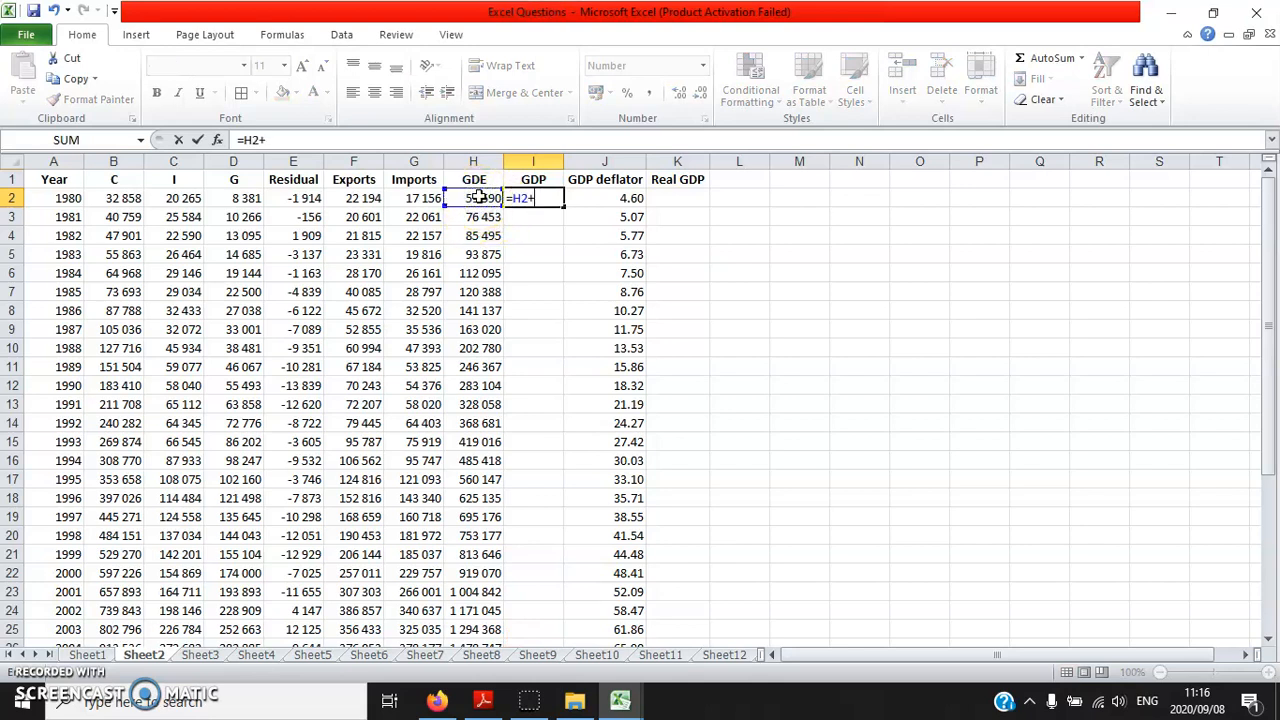
click(352, 198)
text(-)
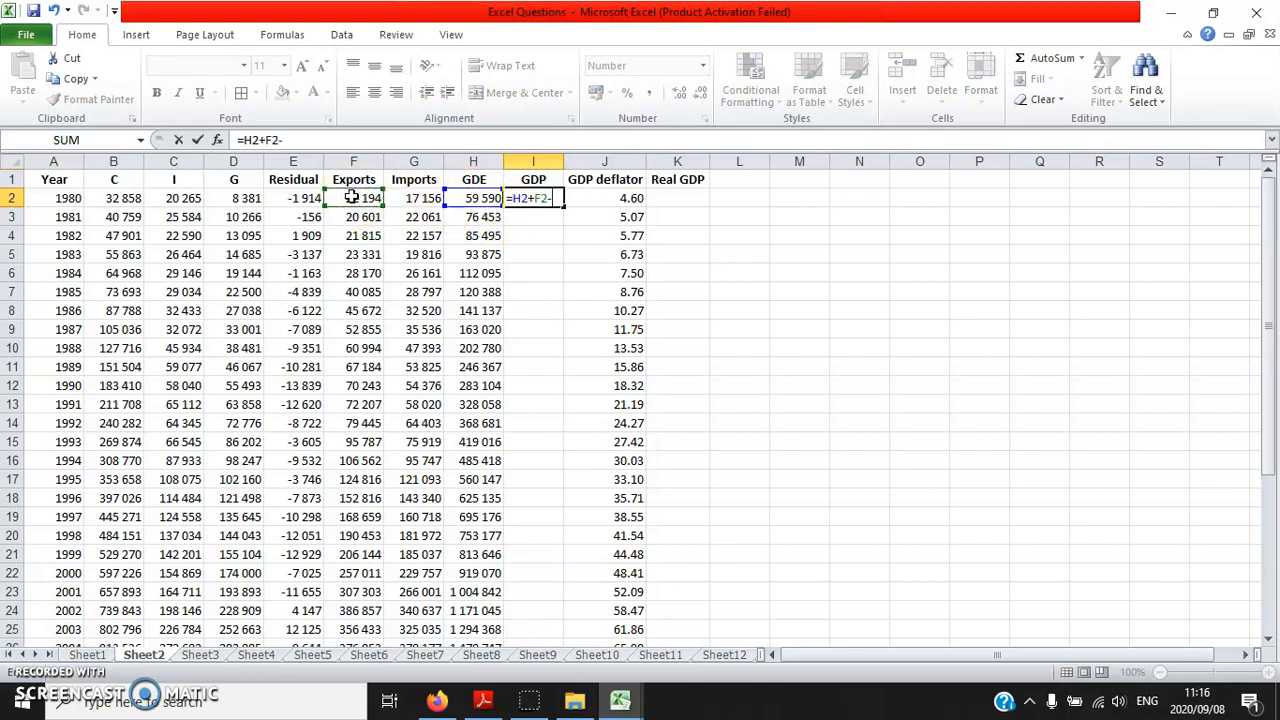
click(424, 198)
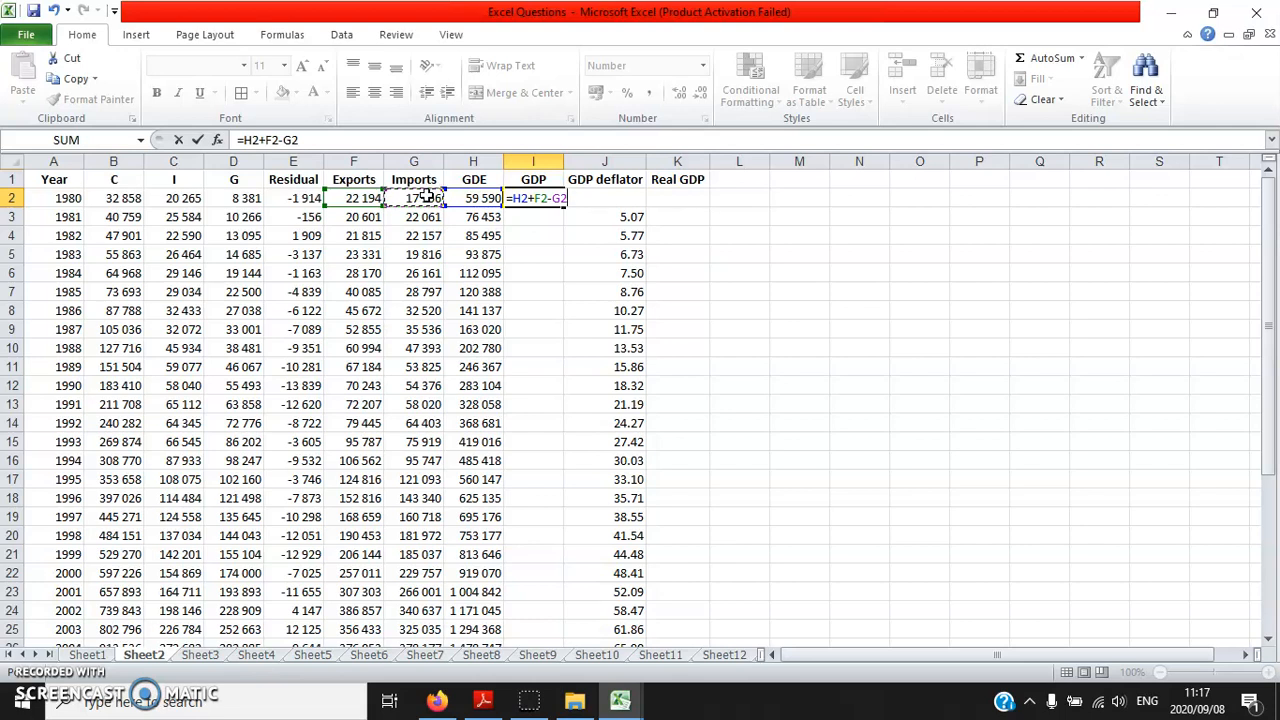
key(Return)
Fill the GDP formula from I2 down column I for all the remaining years
click(540, 198)
double_click(563, 203)
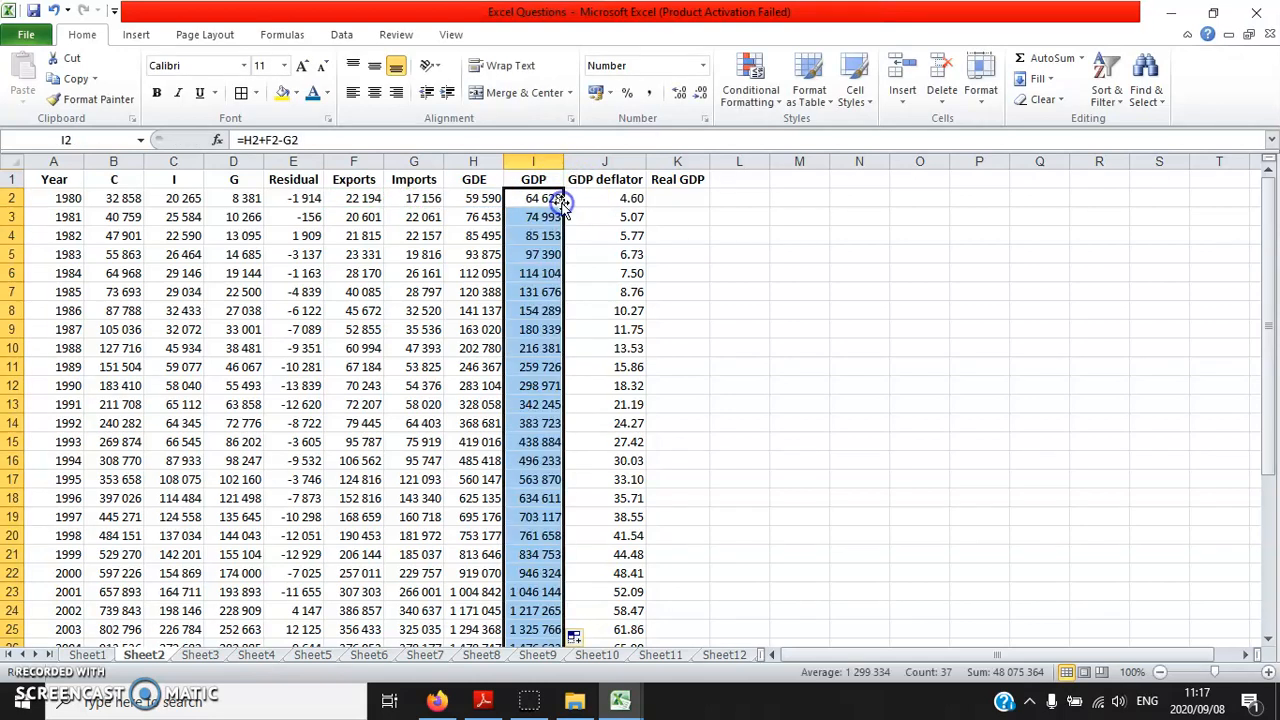
click(522, 203)
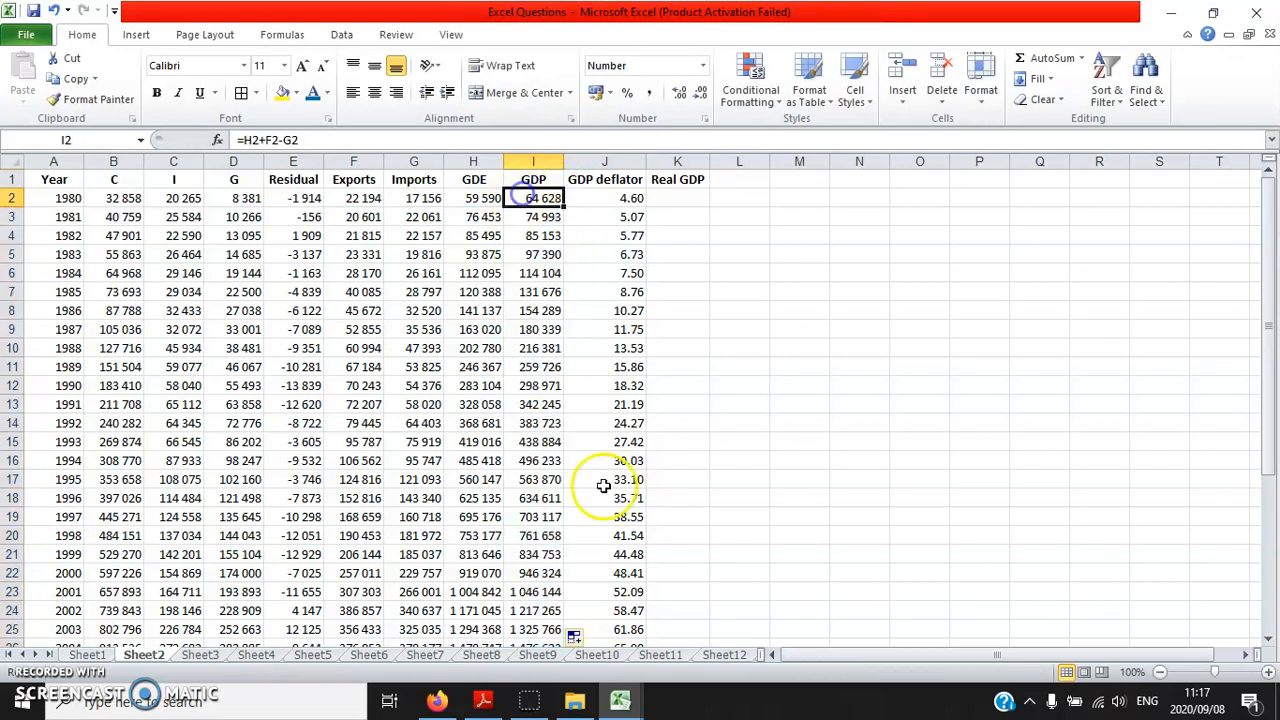
Compare the GDE and GDP columns with Sheet2 of the Excel Answers workbook and return to Excel Questions
click(622, 703)
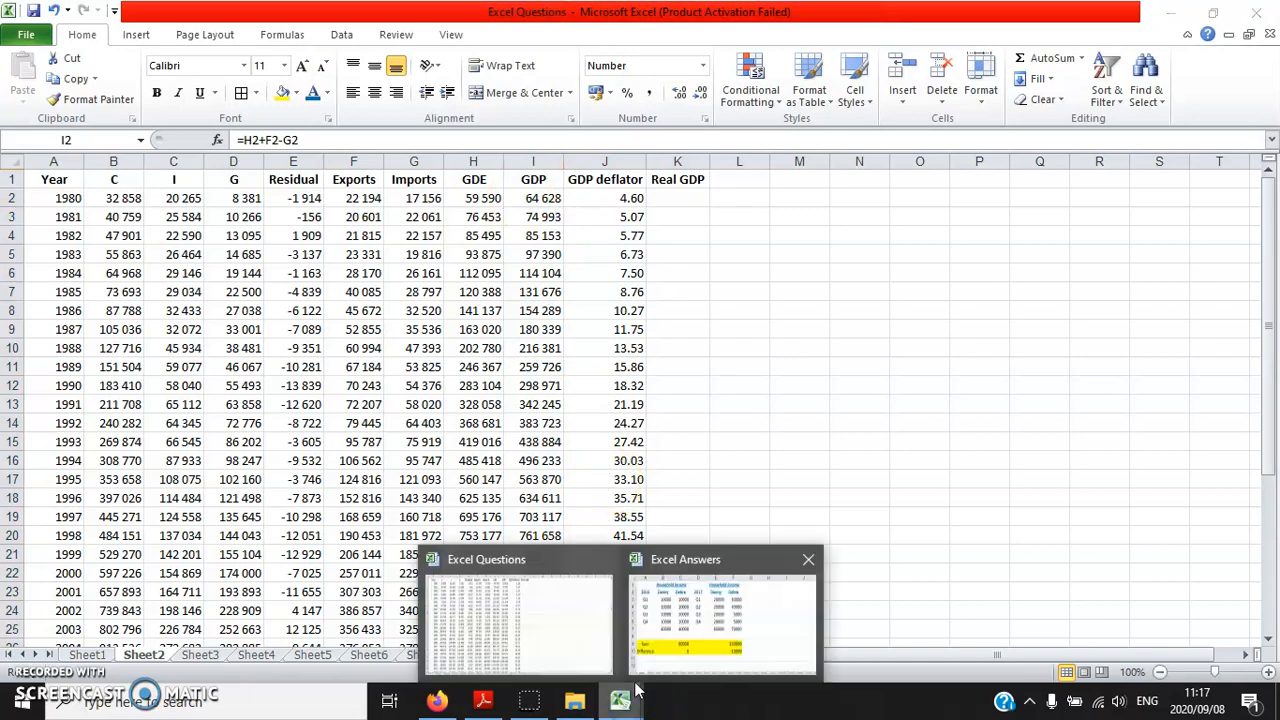
click(686, 623)
click(145, 655)
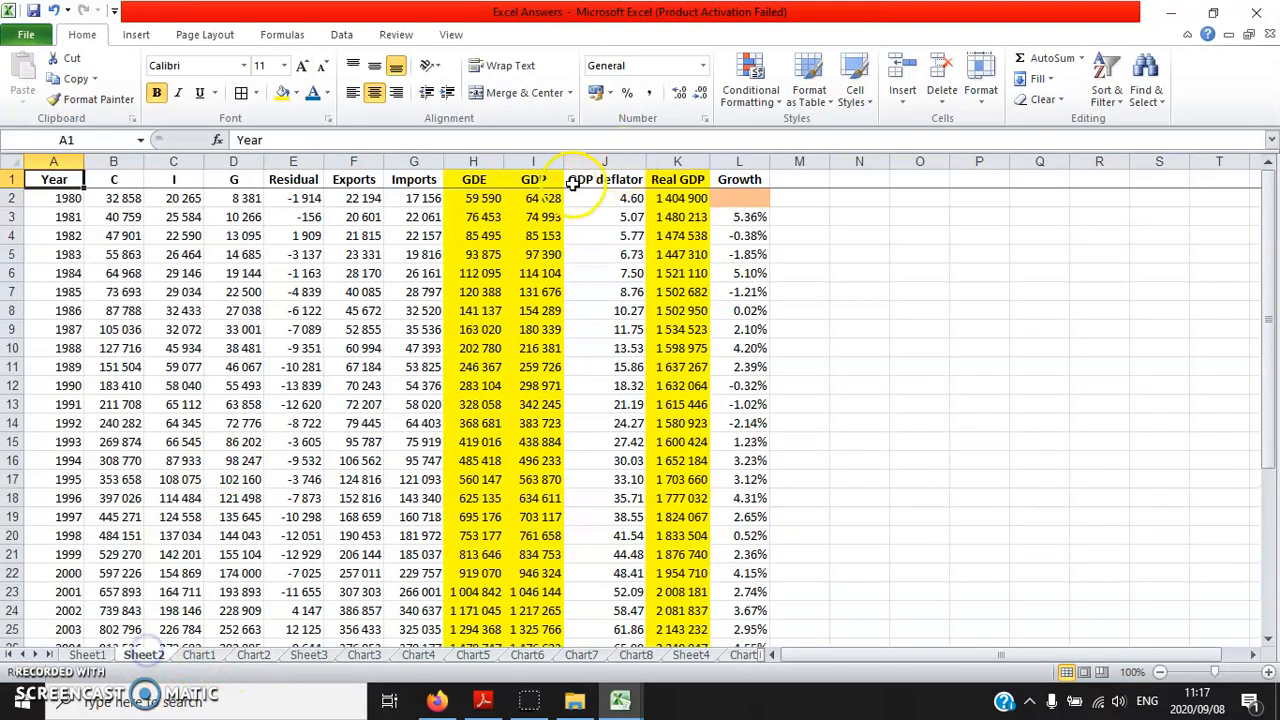
click(614, 699)
click(540, 640)
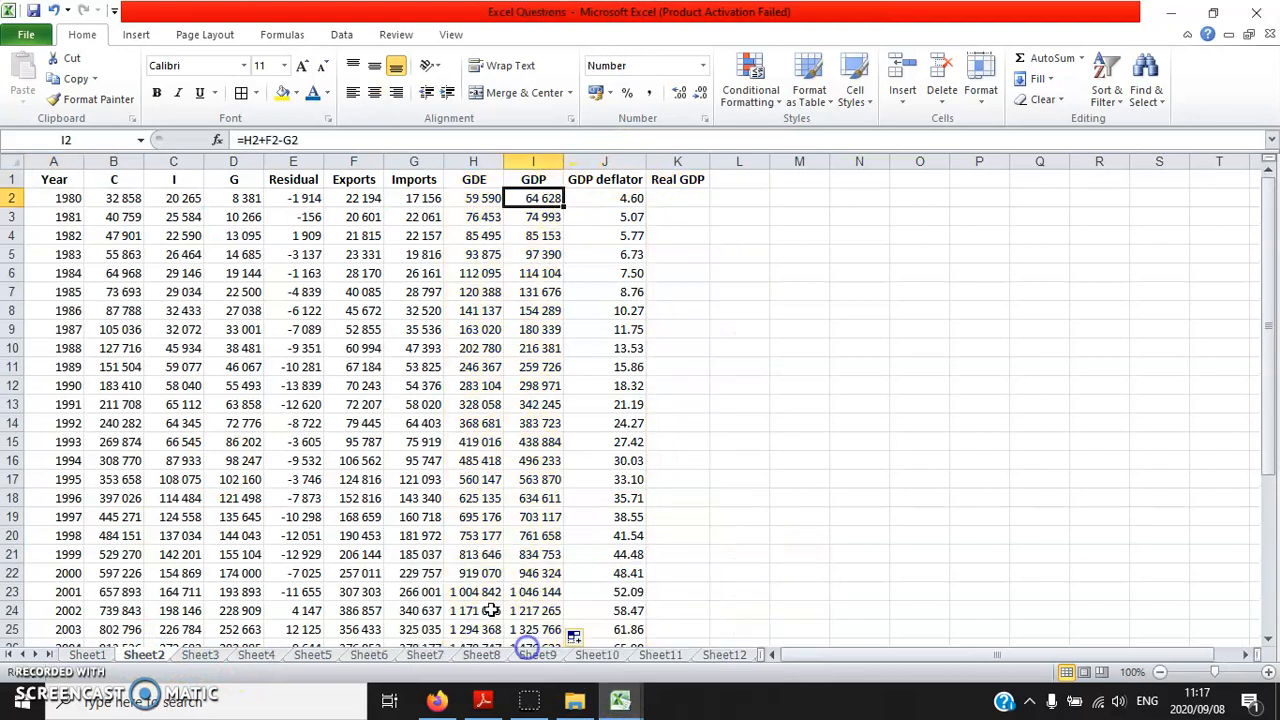
Select the 1980 Real GDP cell, K2, for the real GDP calculation
click(670, 199)
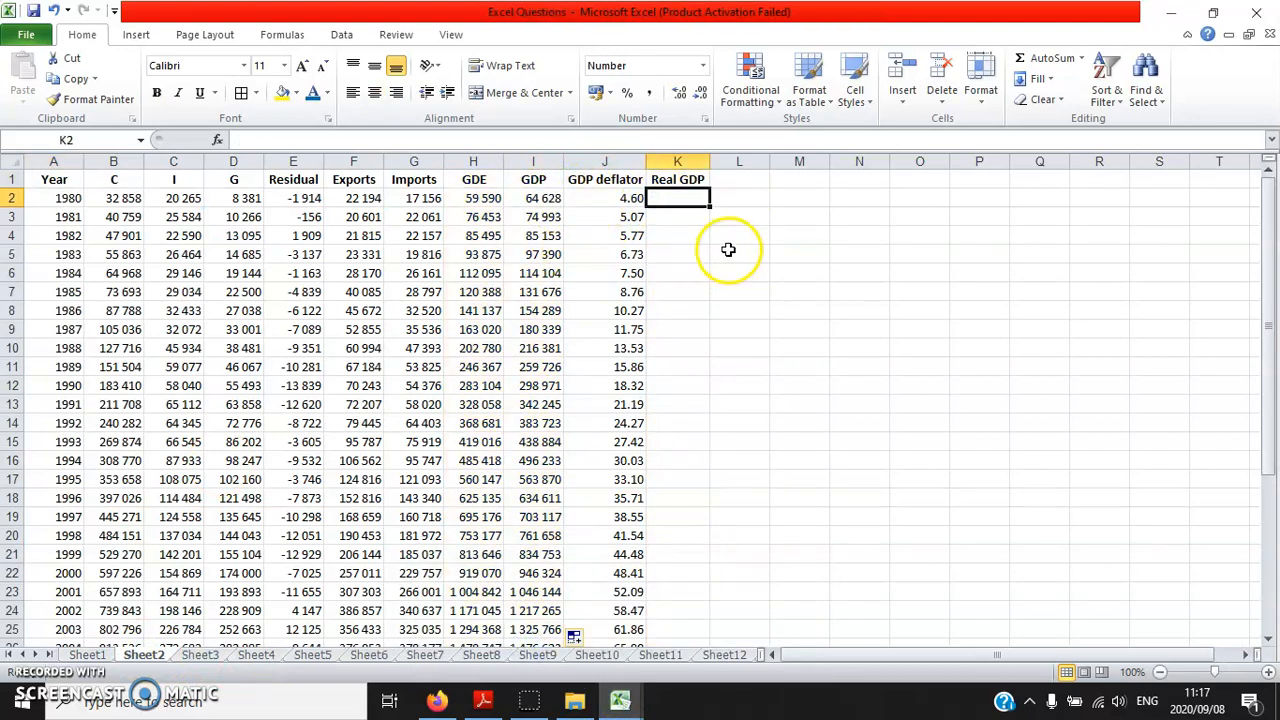
click(689, 198)
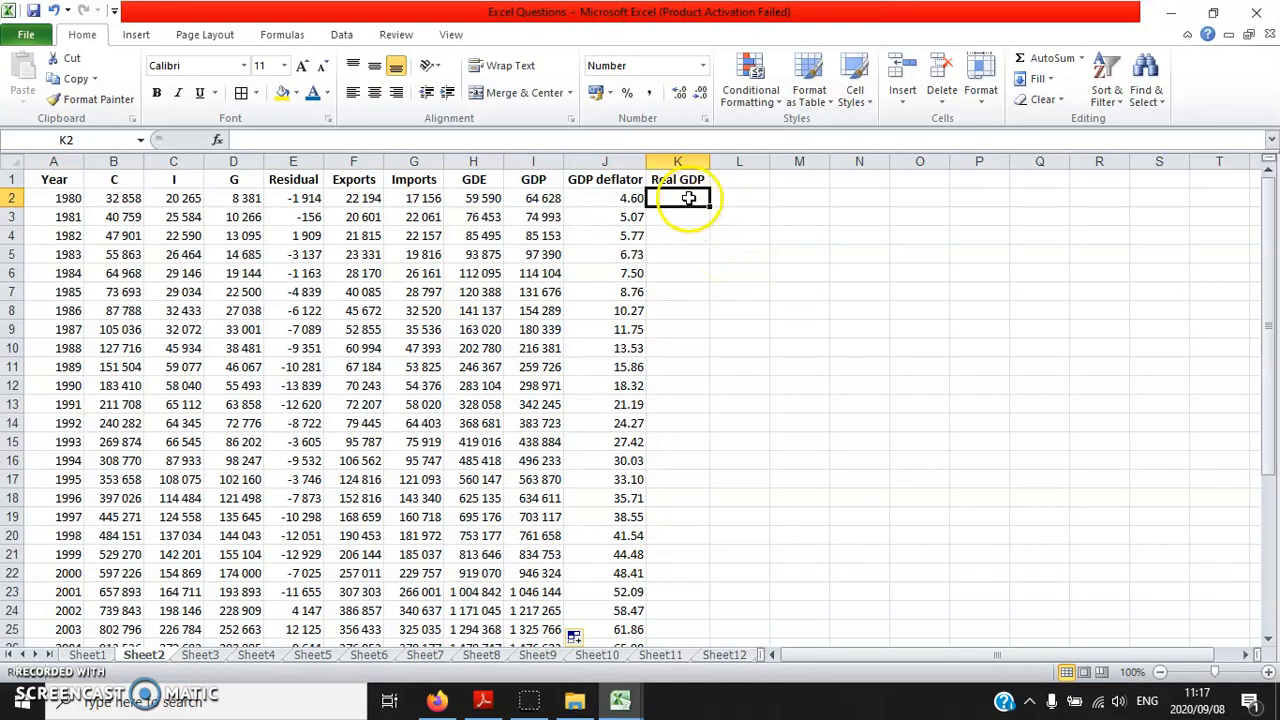